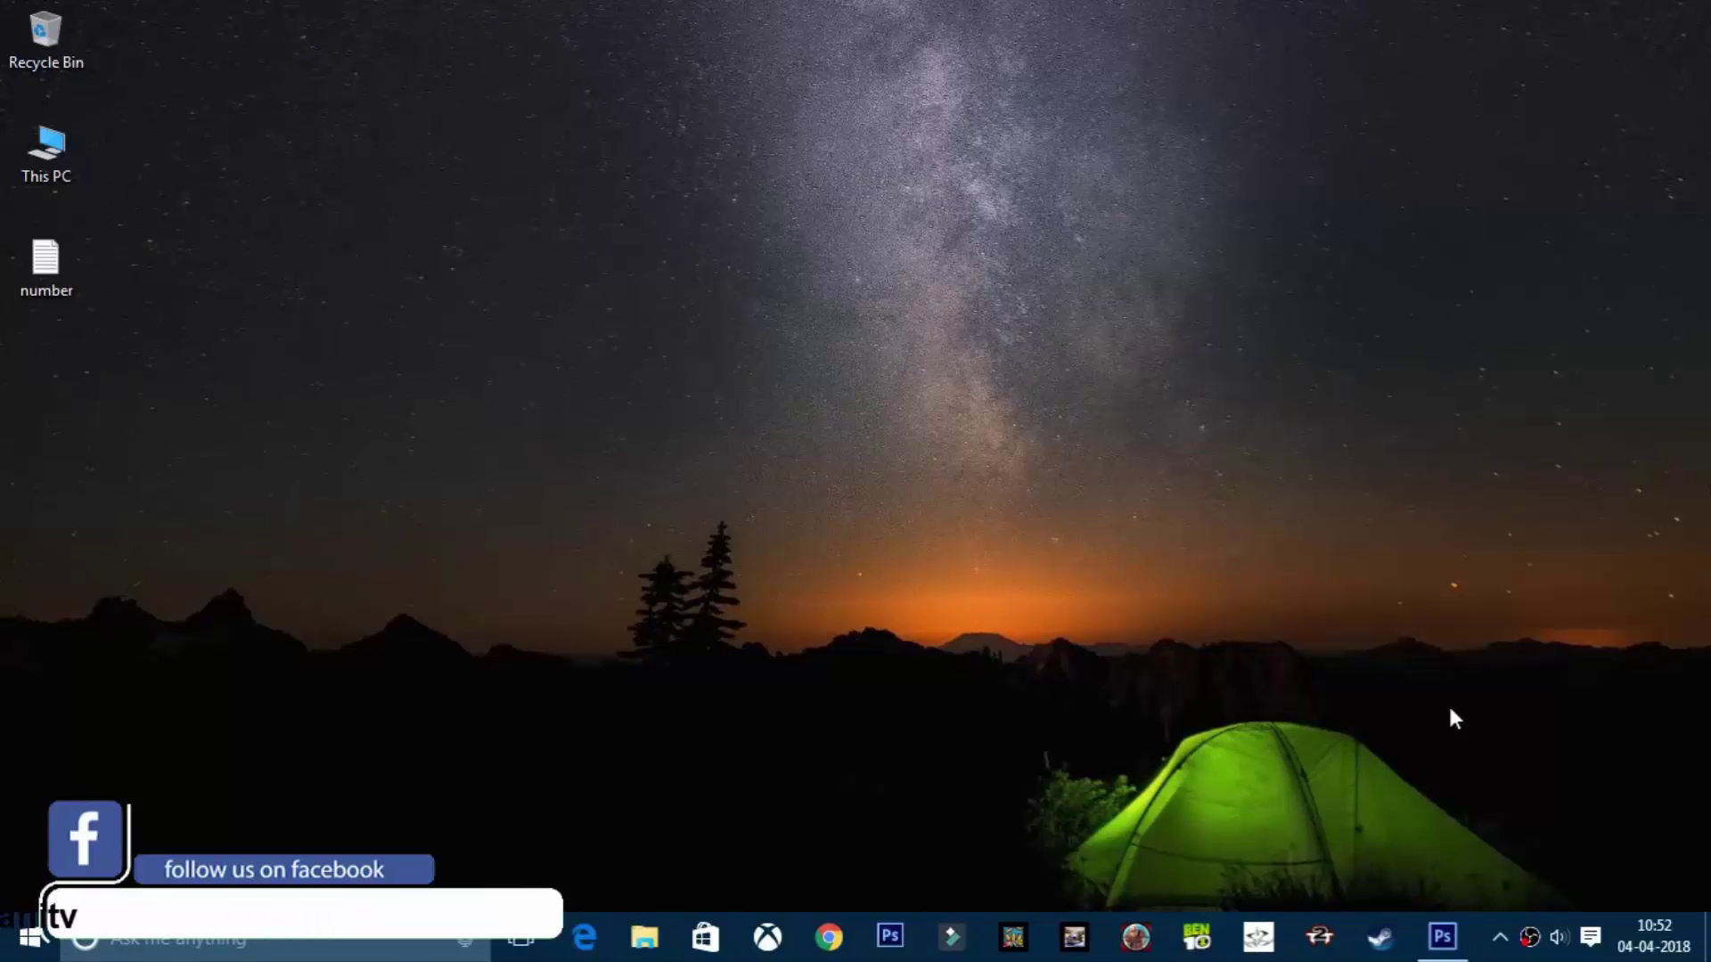
- Switch to Photoshop and look through its File, Edit, Image, Layer and 3D commands
left_click(1453, 946)
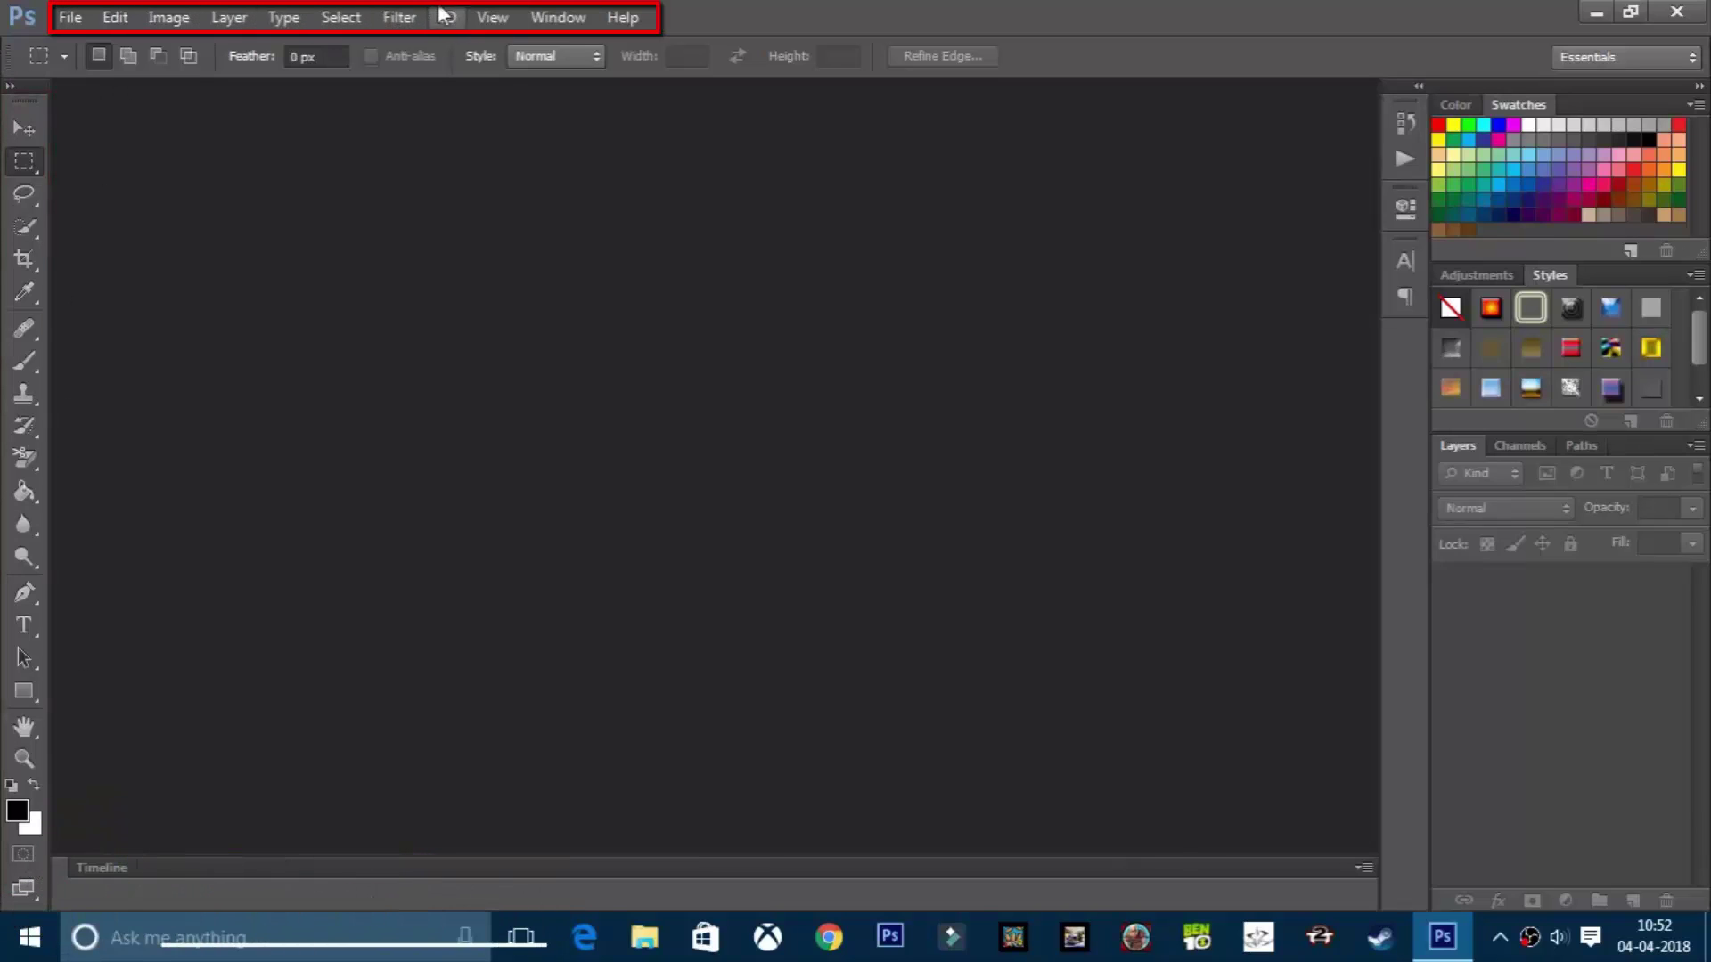
left_click(70, 19)
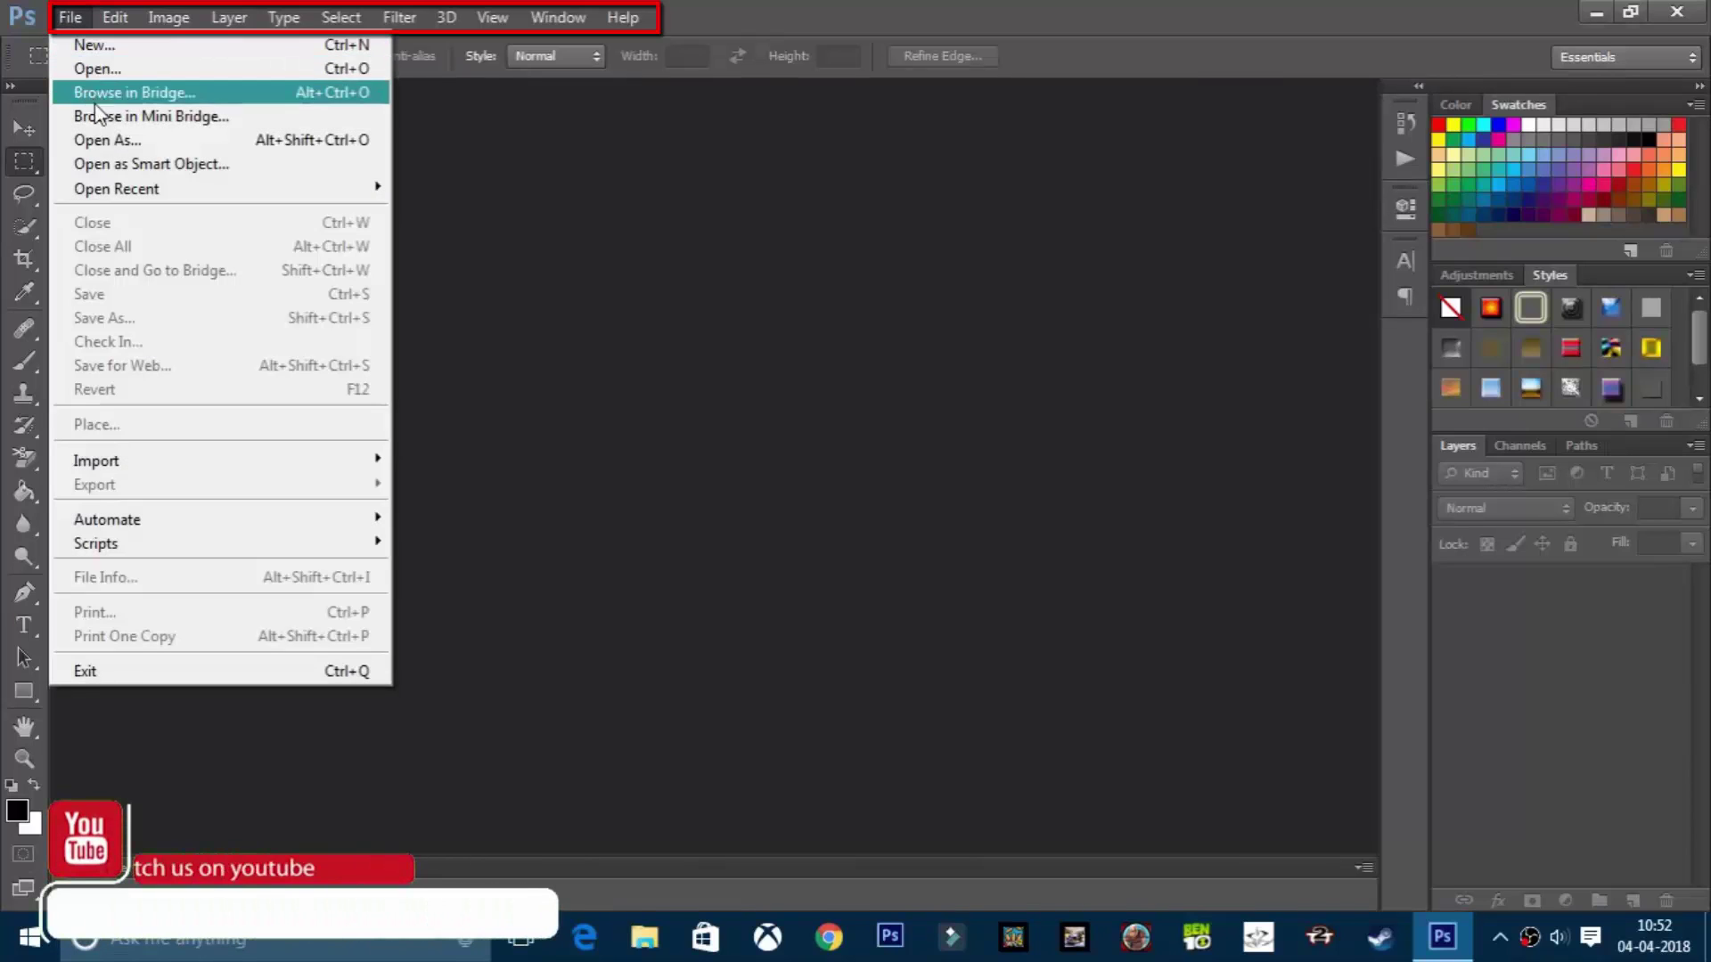
mouse_move(117, 18)
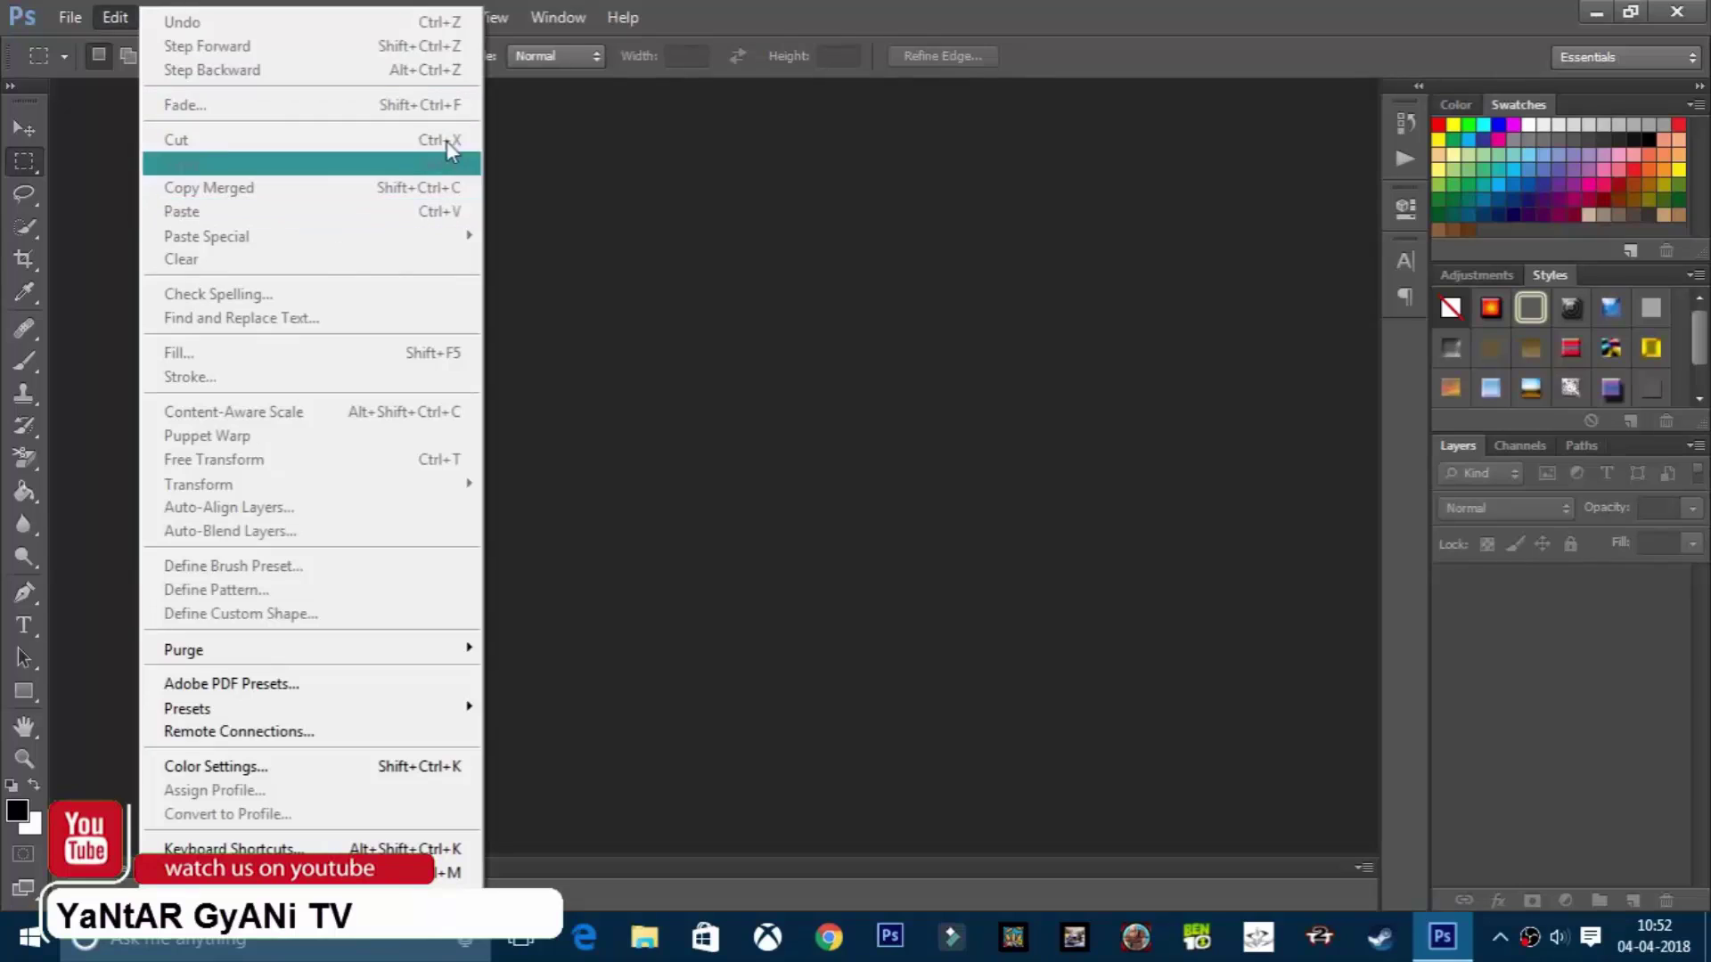
mouse_move(182, 7)
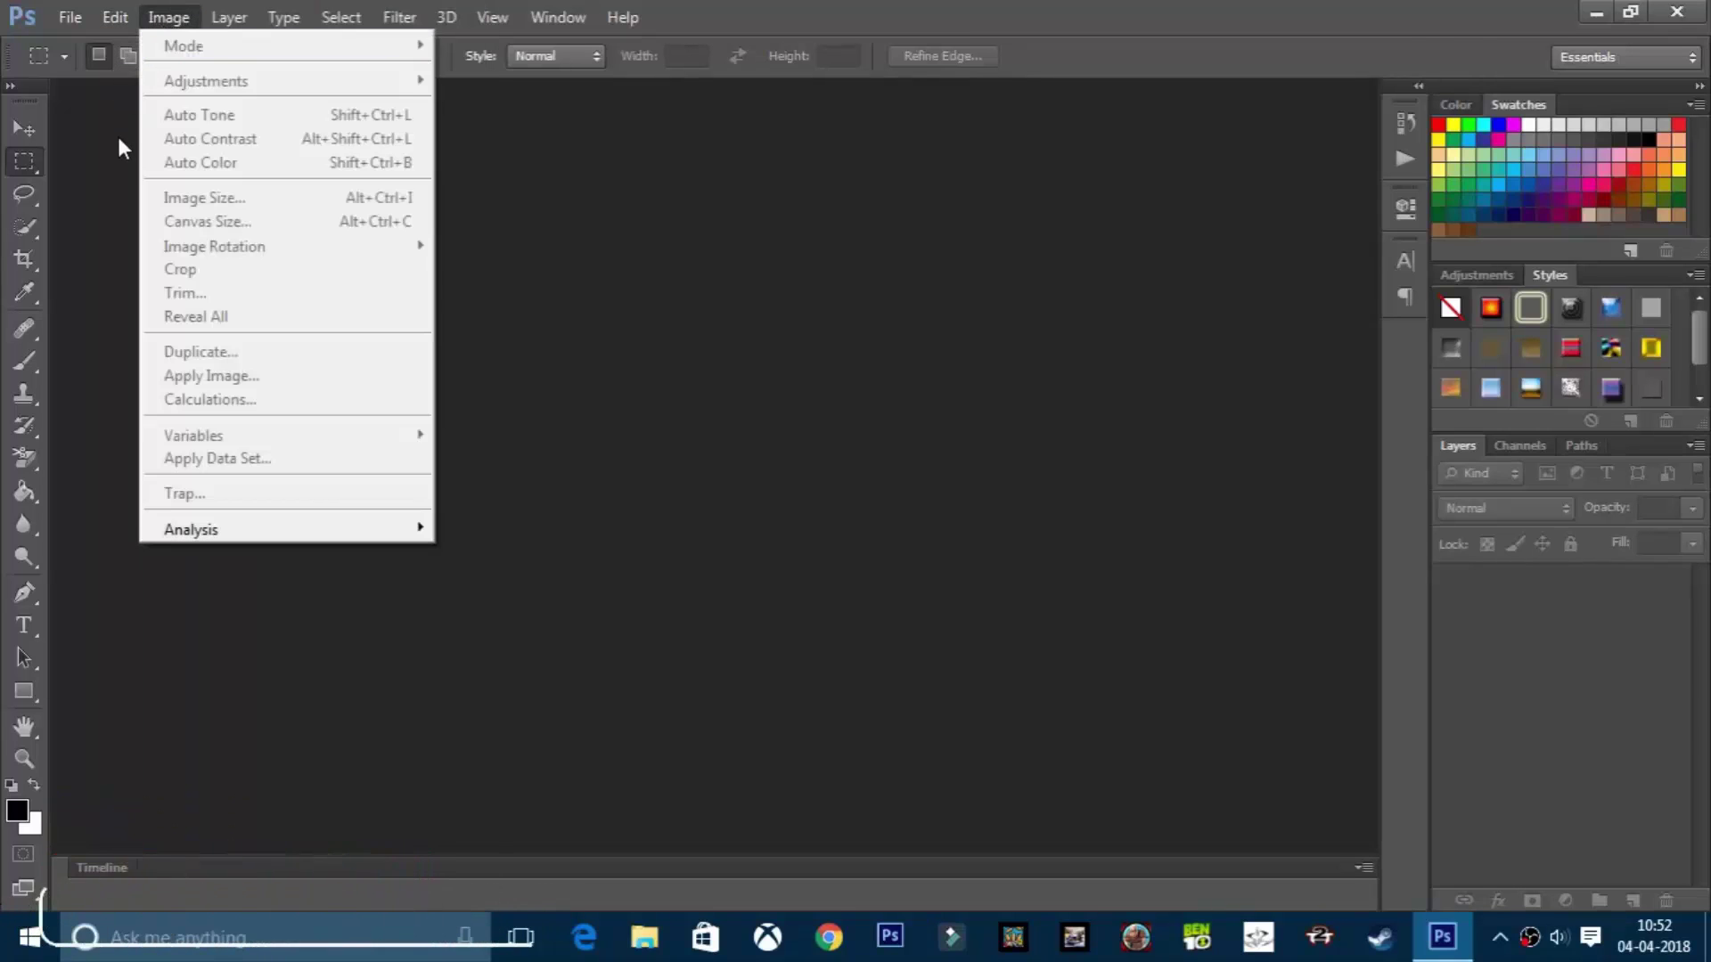
left_click(164, 55)
left_click(224, 16)
mouse_move(362, 153)
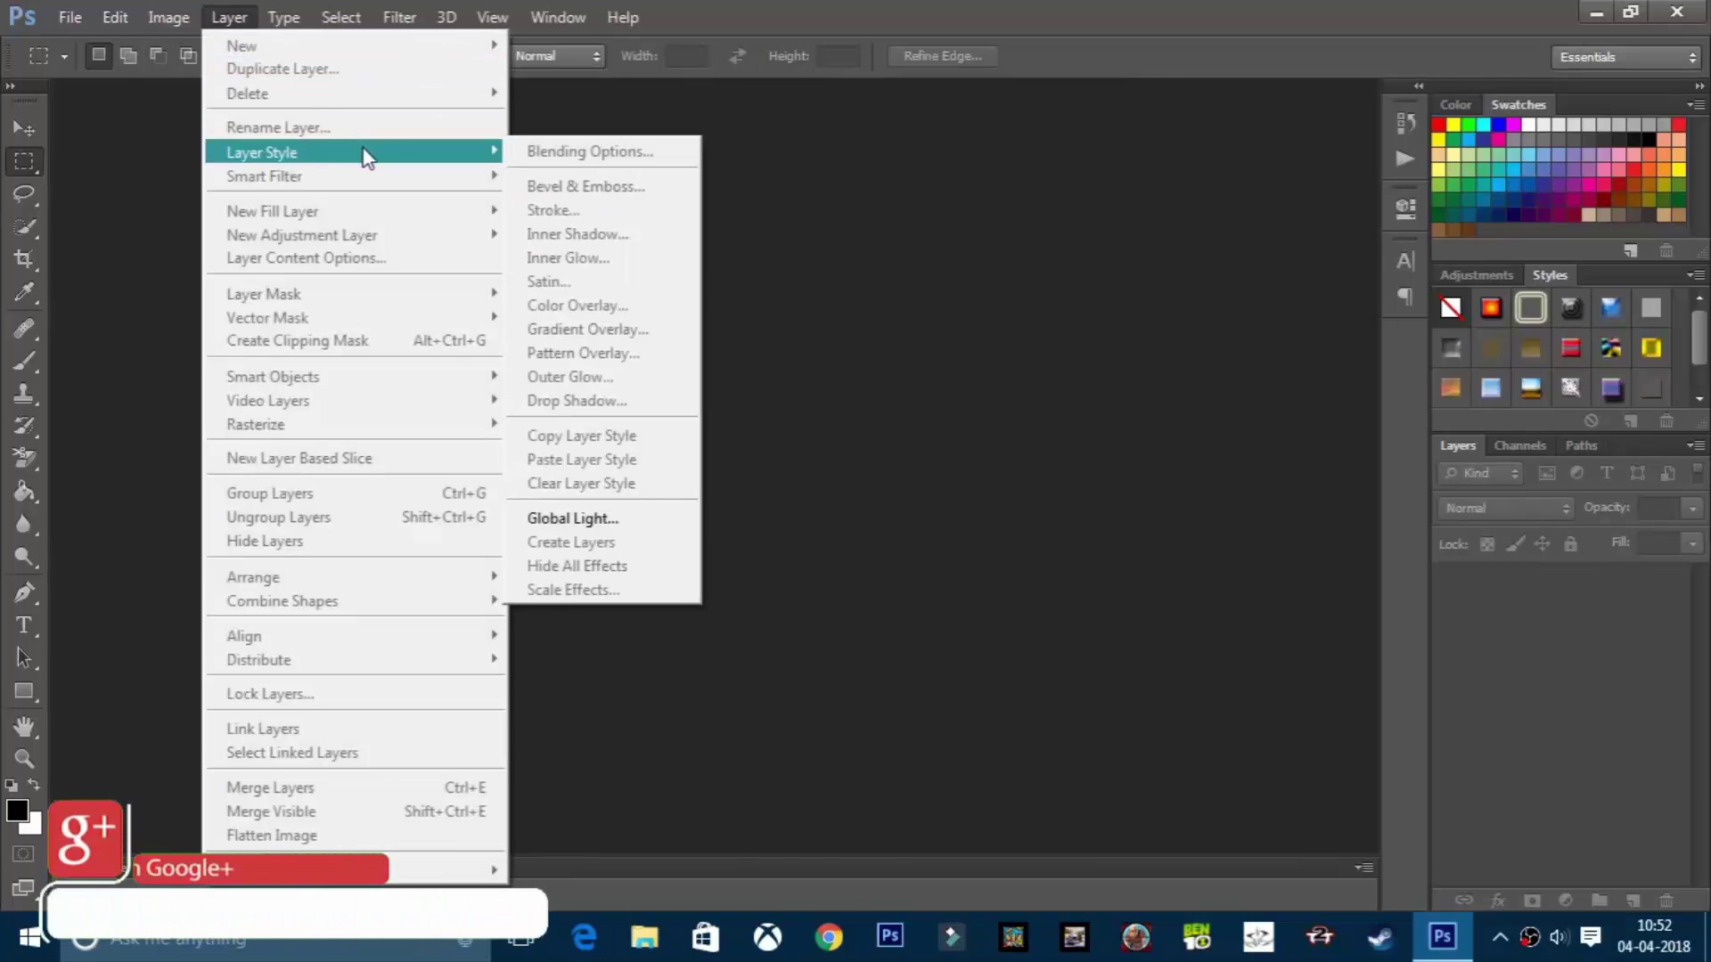
left_click(929, 153)
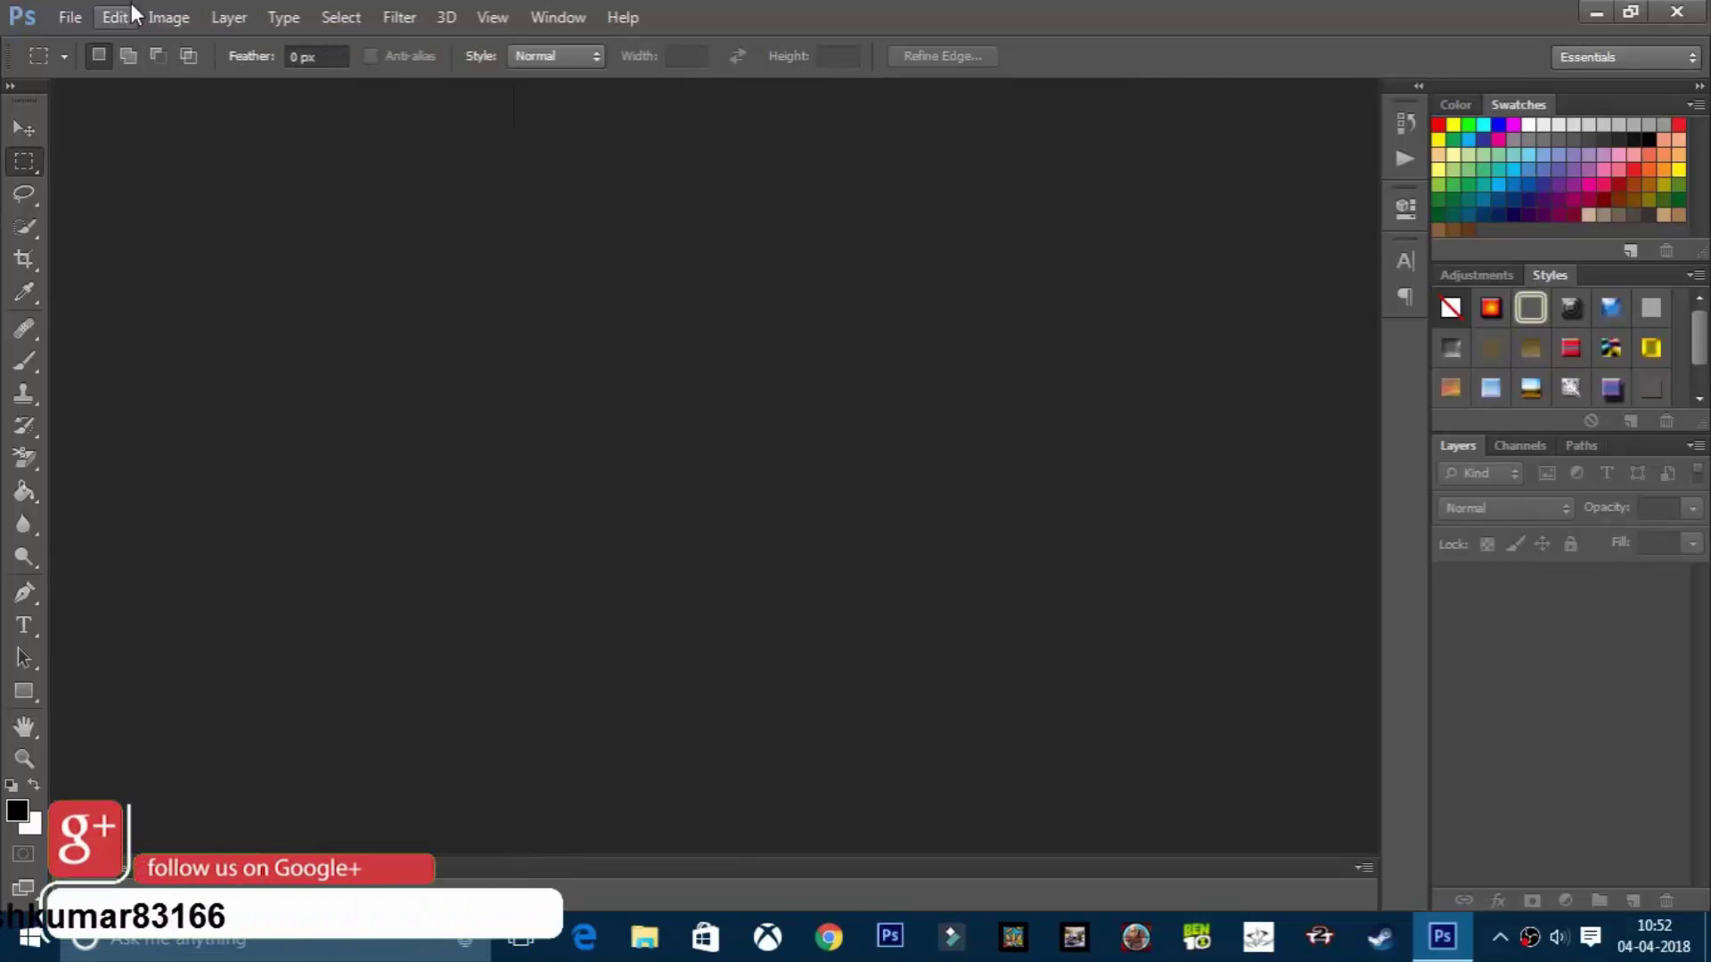
left_click(284, 17)
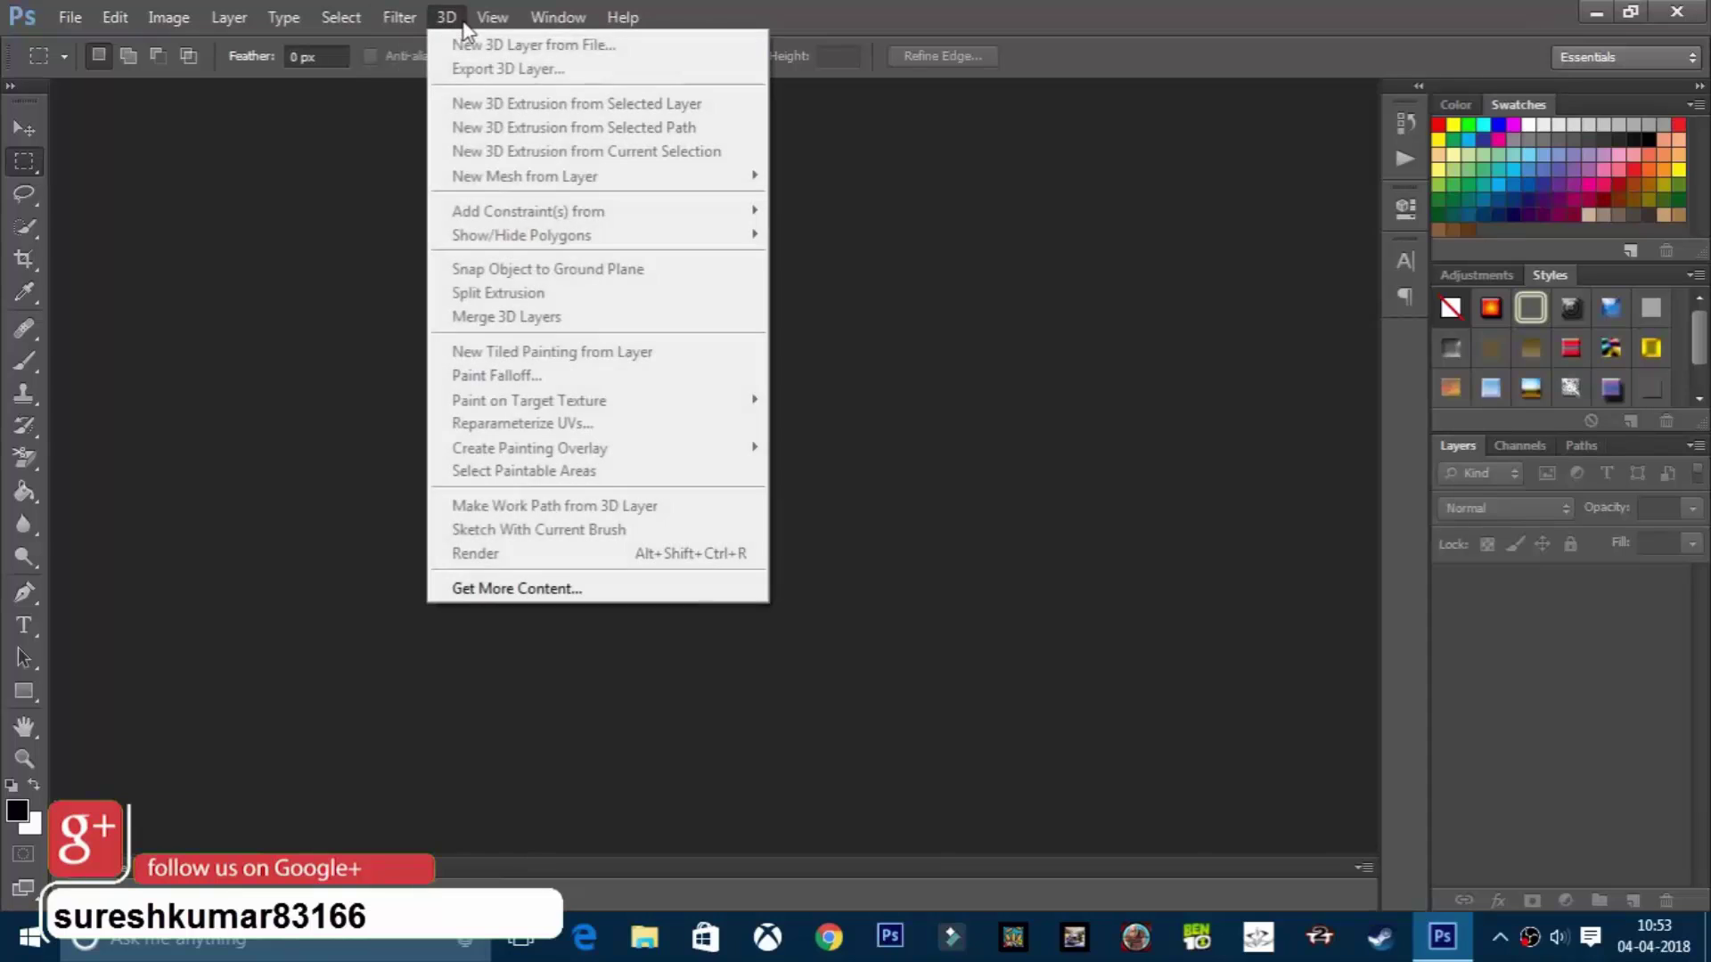
mouse_move(512, 29)
- View the variants available for the Rectangular Marquee tool
left_click(125, 214)
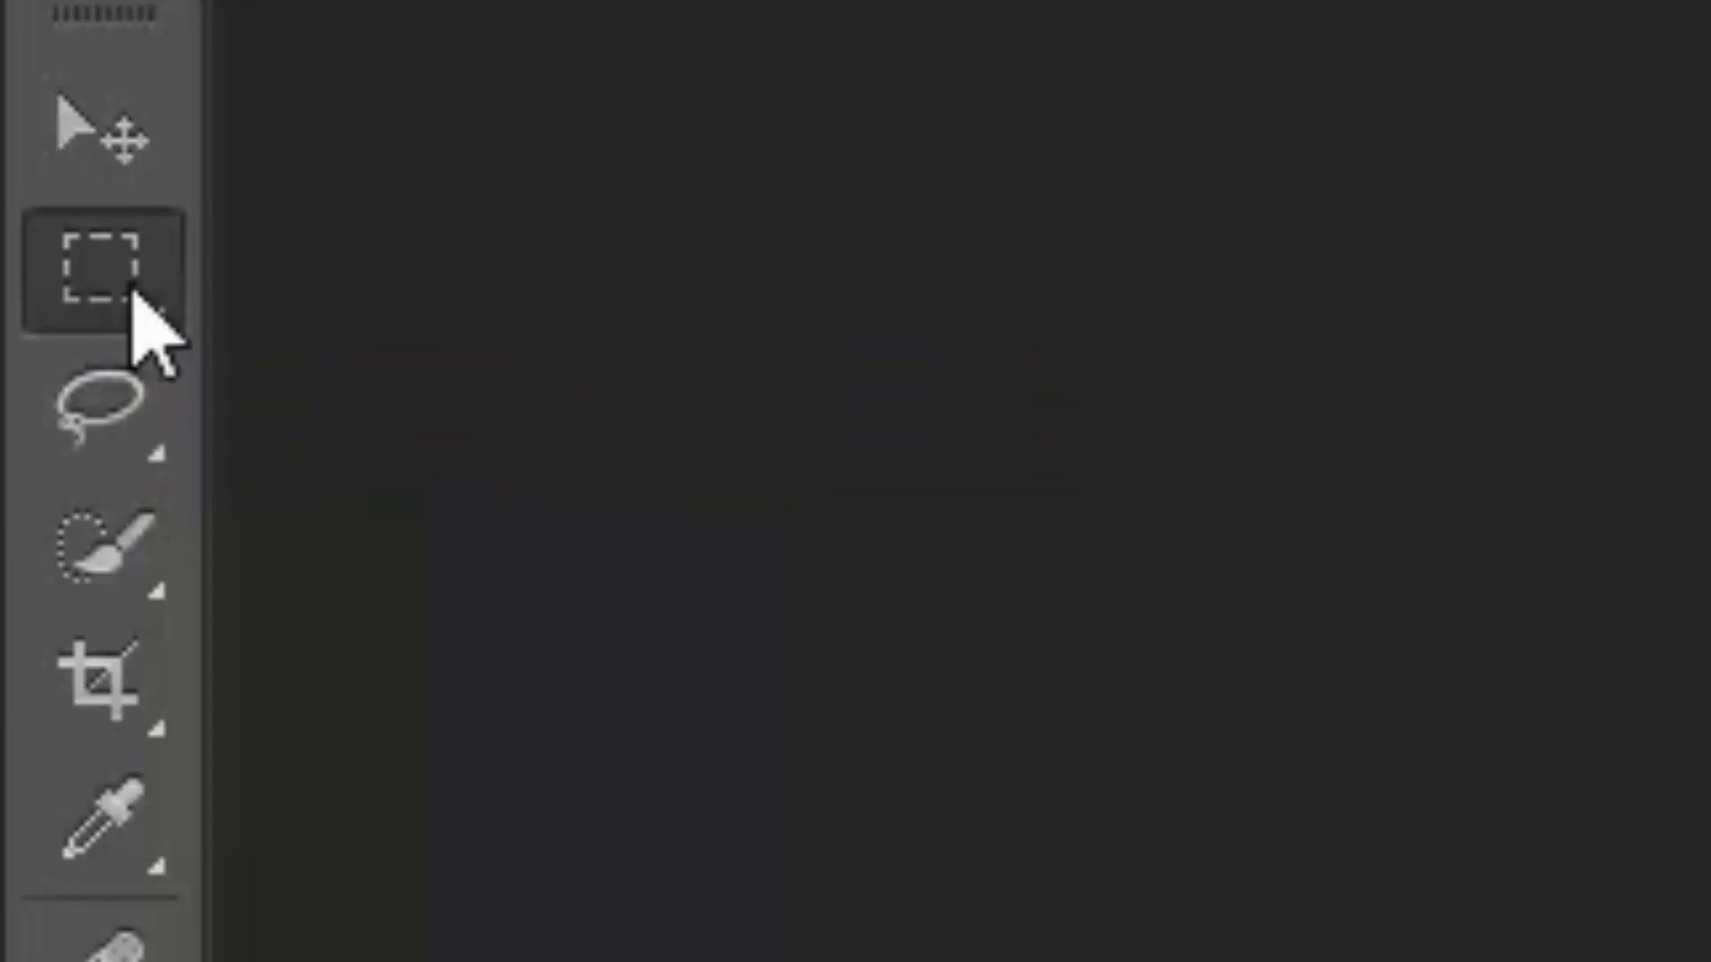
left_click(134, 293)
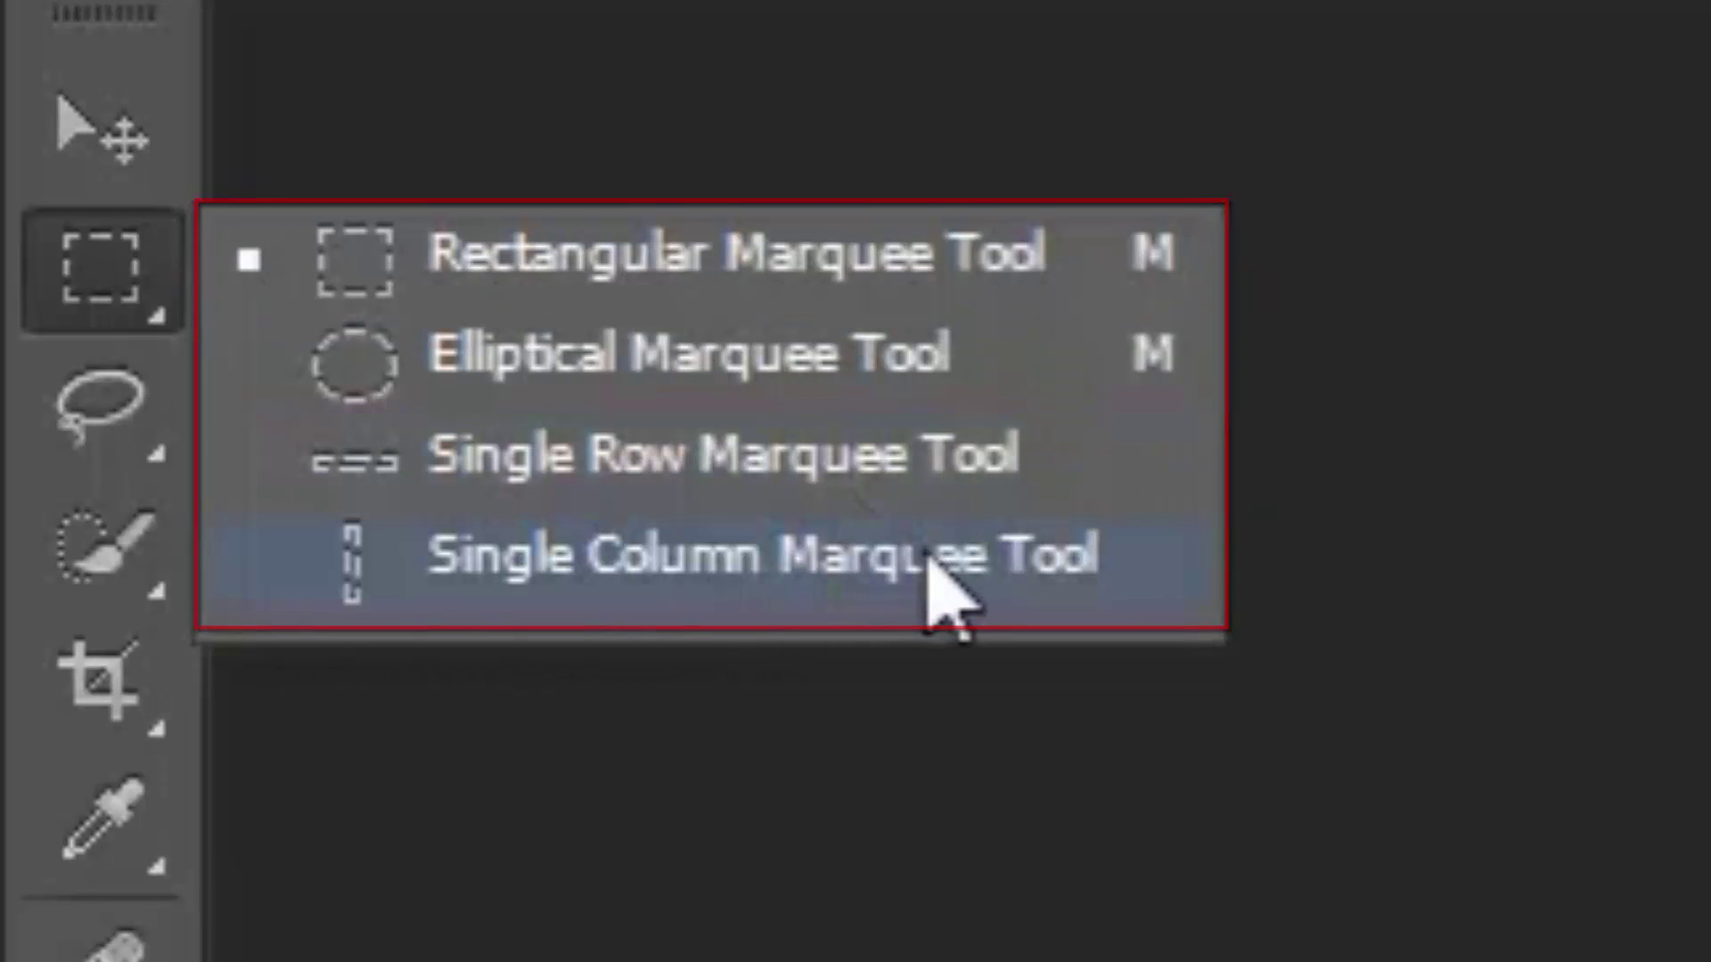
key("Escape")
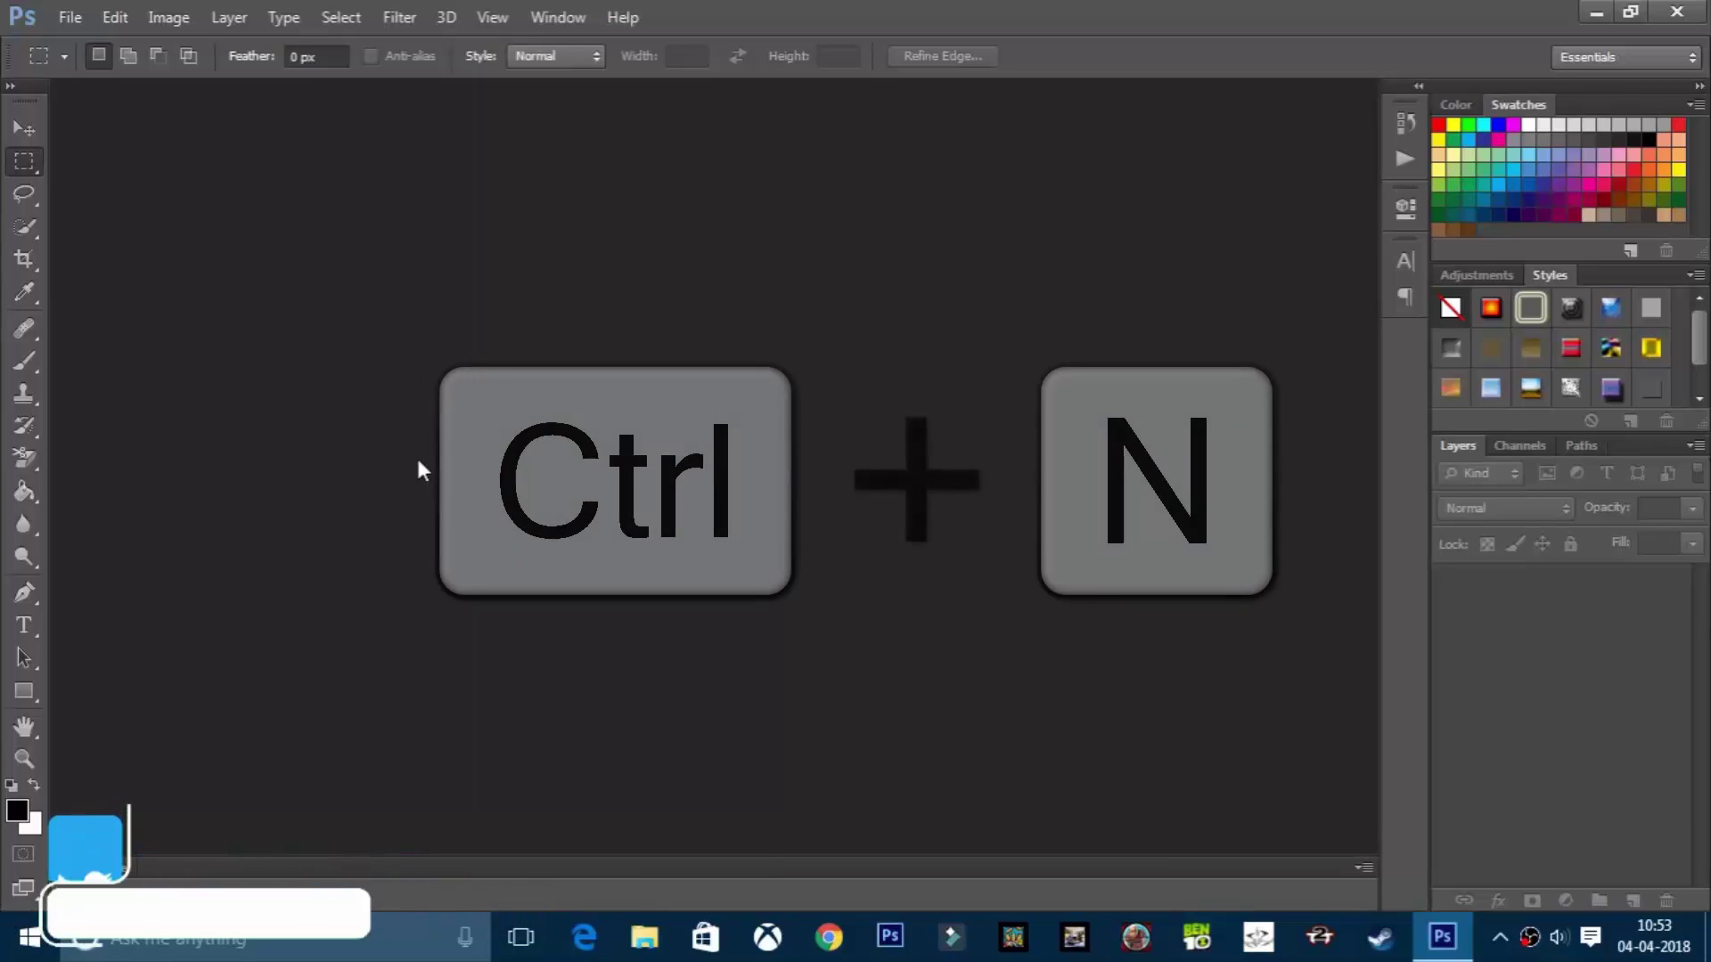
- Create a new 1280 × 782 pixel document at 300 pixels/centimeter in 8-bit CMYK Color with Background Color contents
key("ctrl+n")
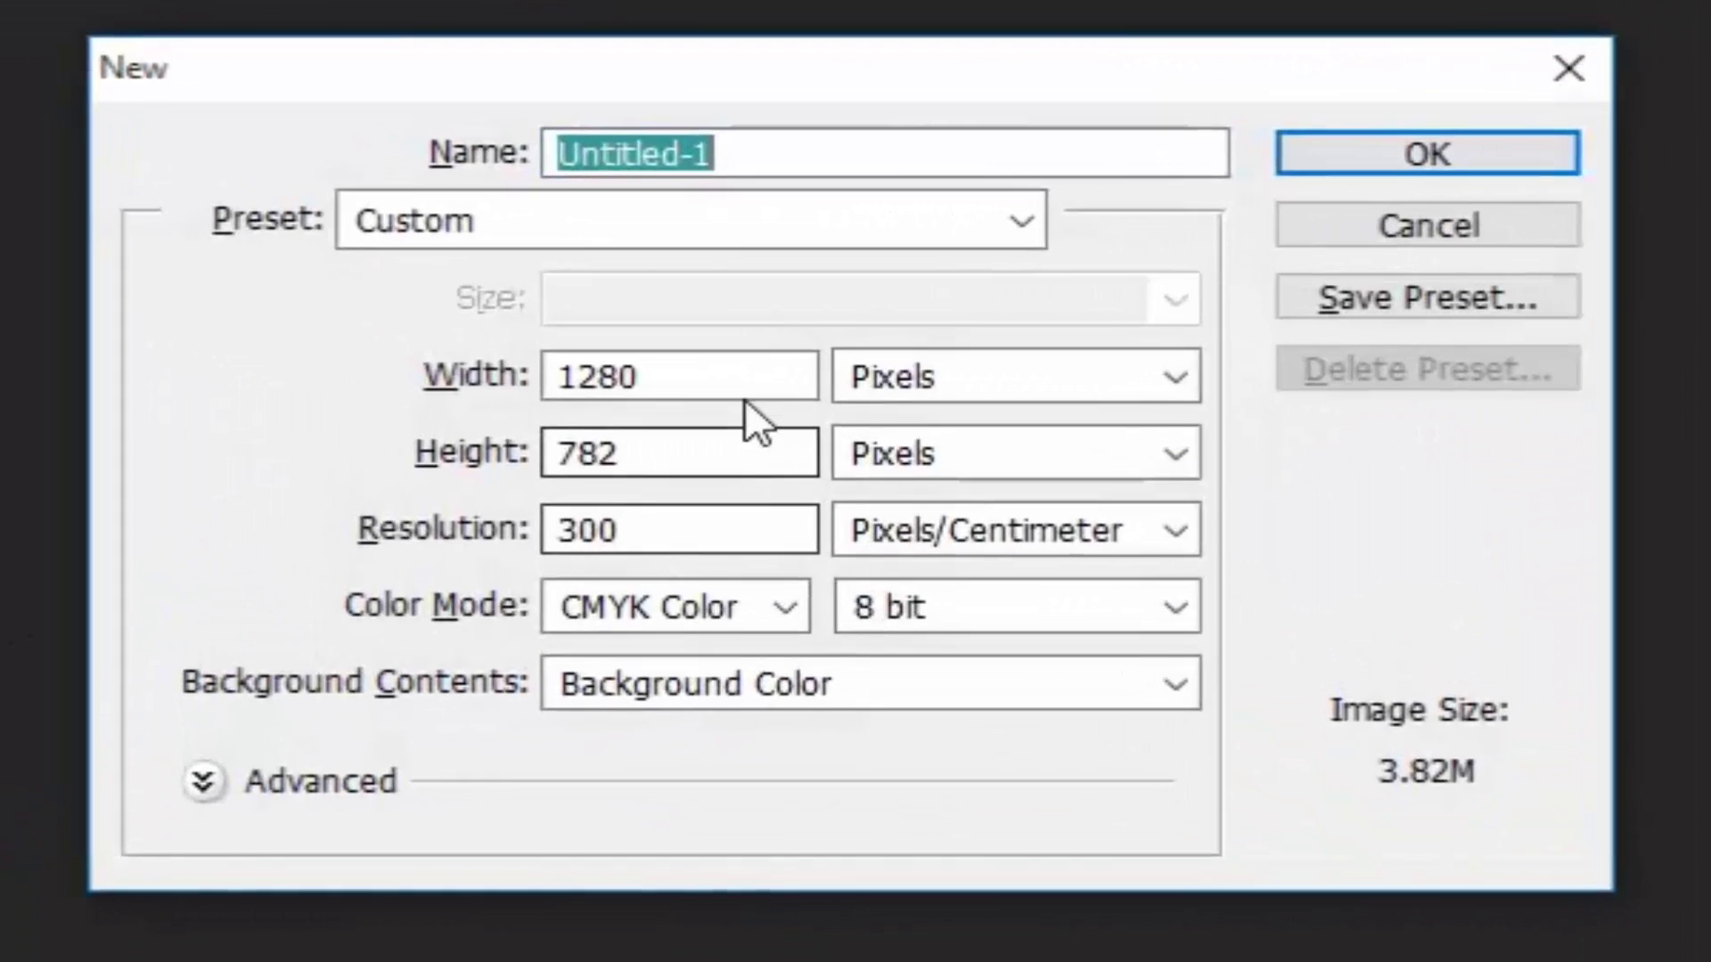
double_click(784, 326)
key("End")
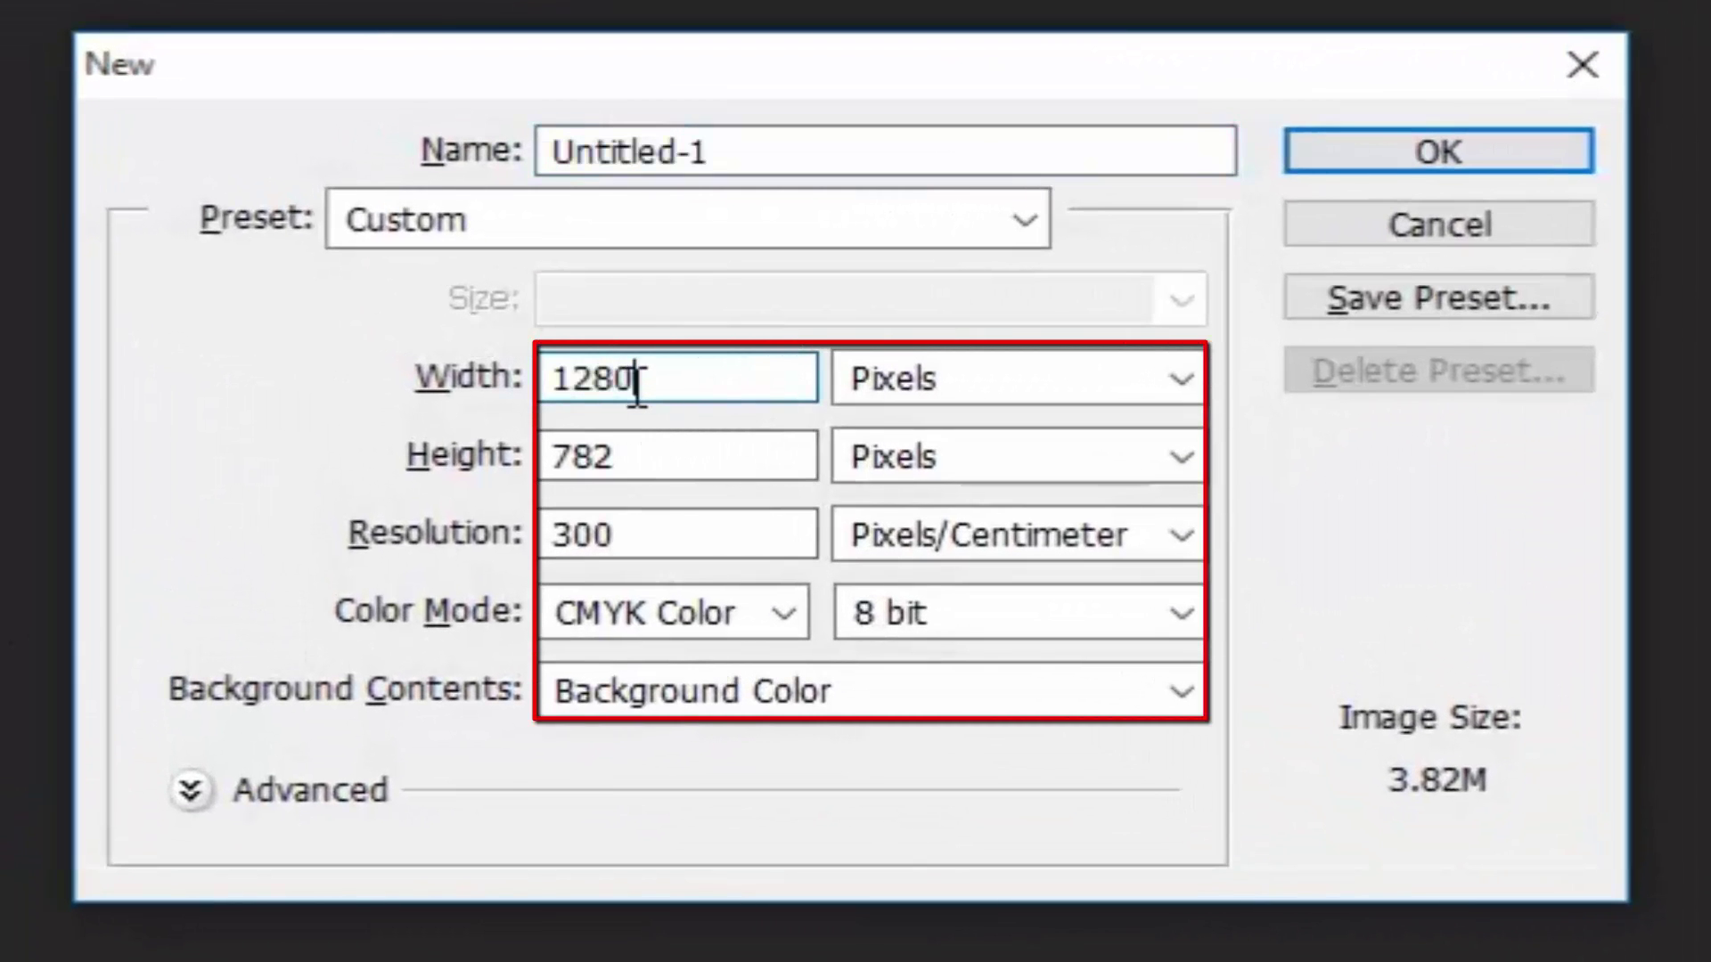
double_click(653, 451)
left_click(726, 456)
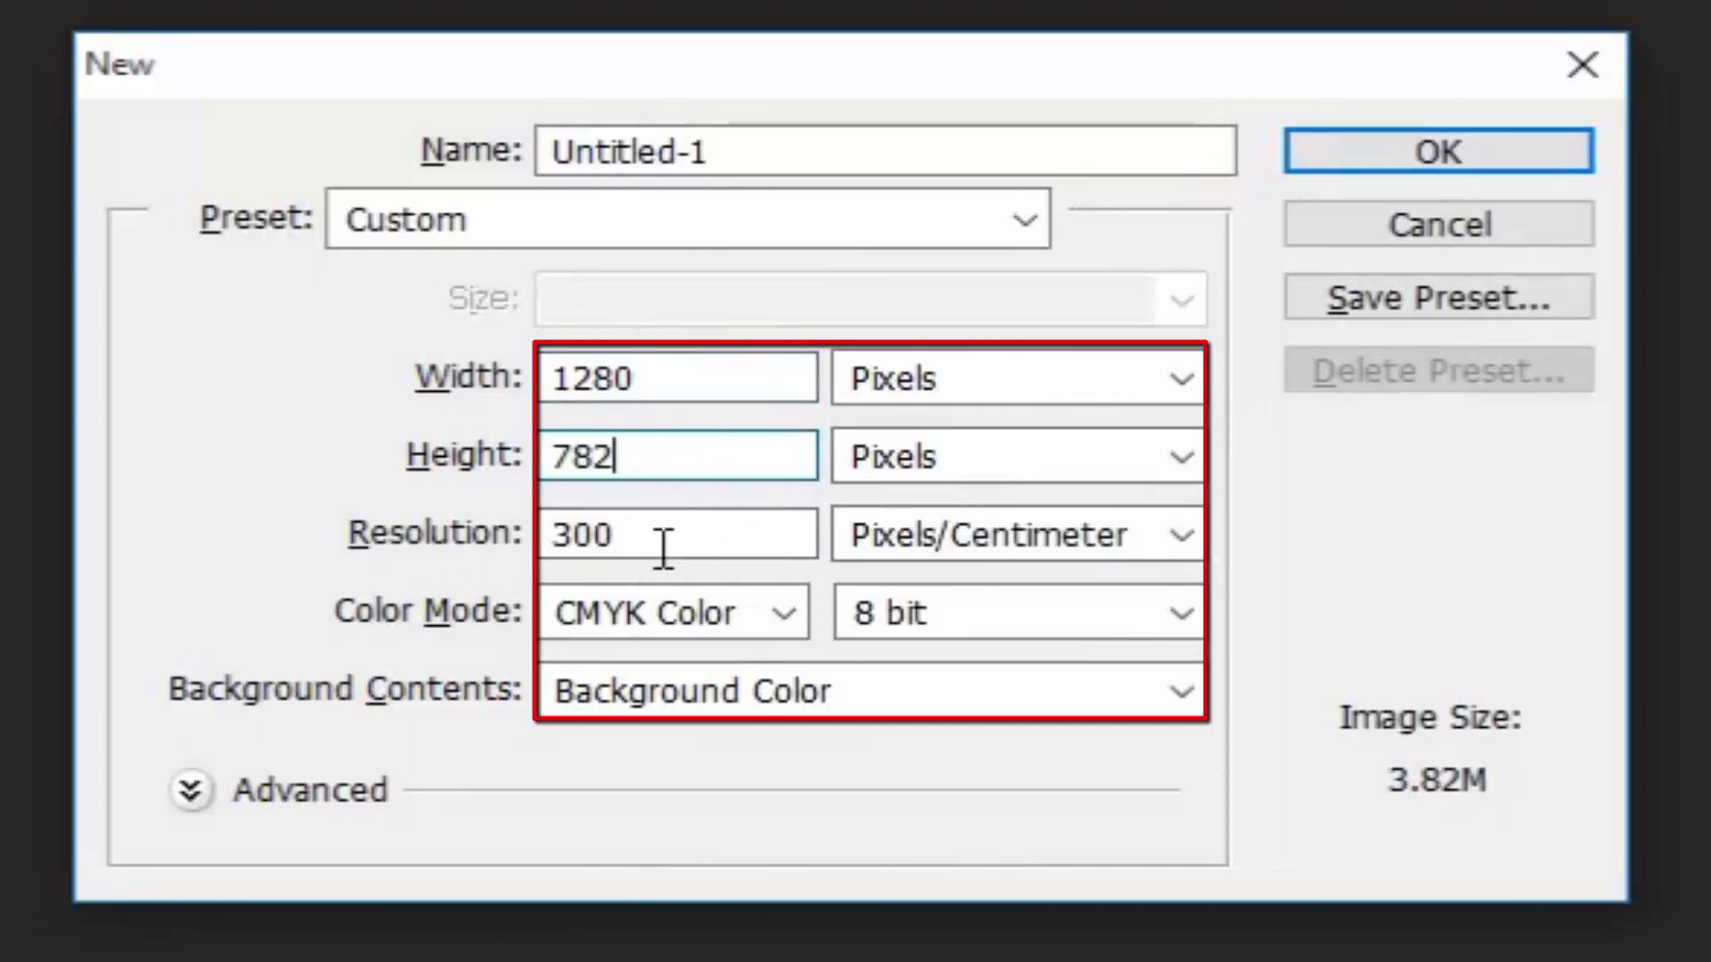
left_click(757, 535)
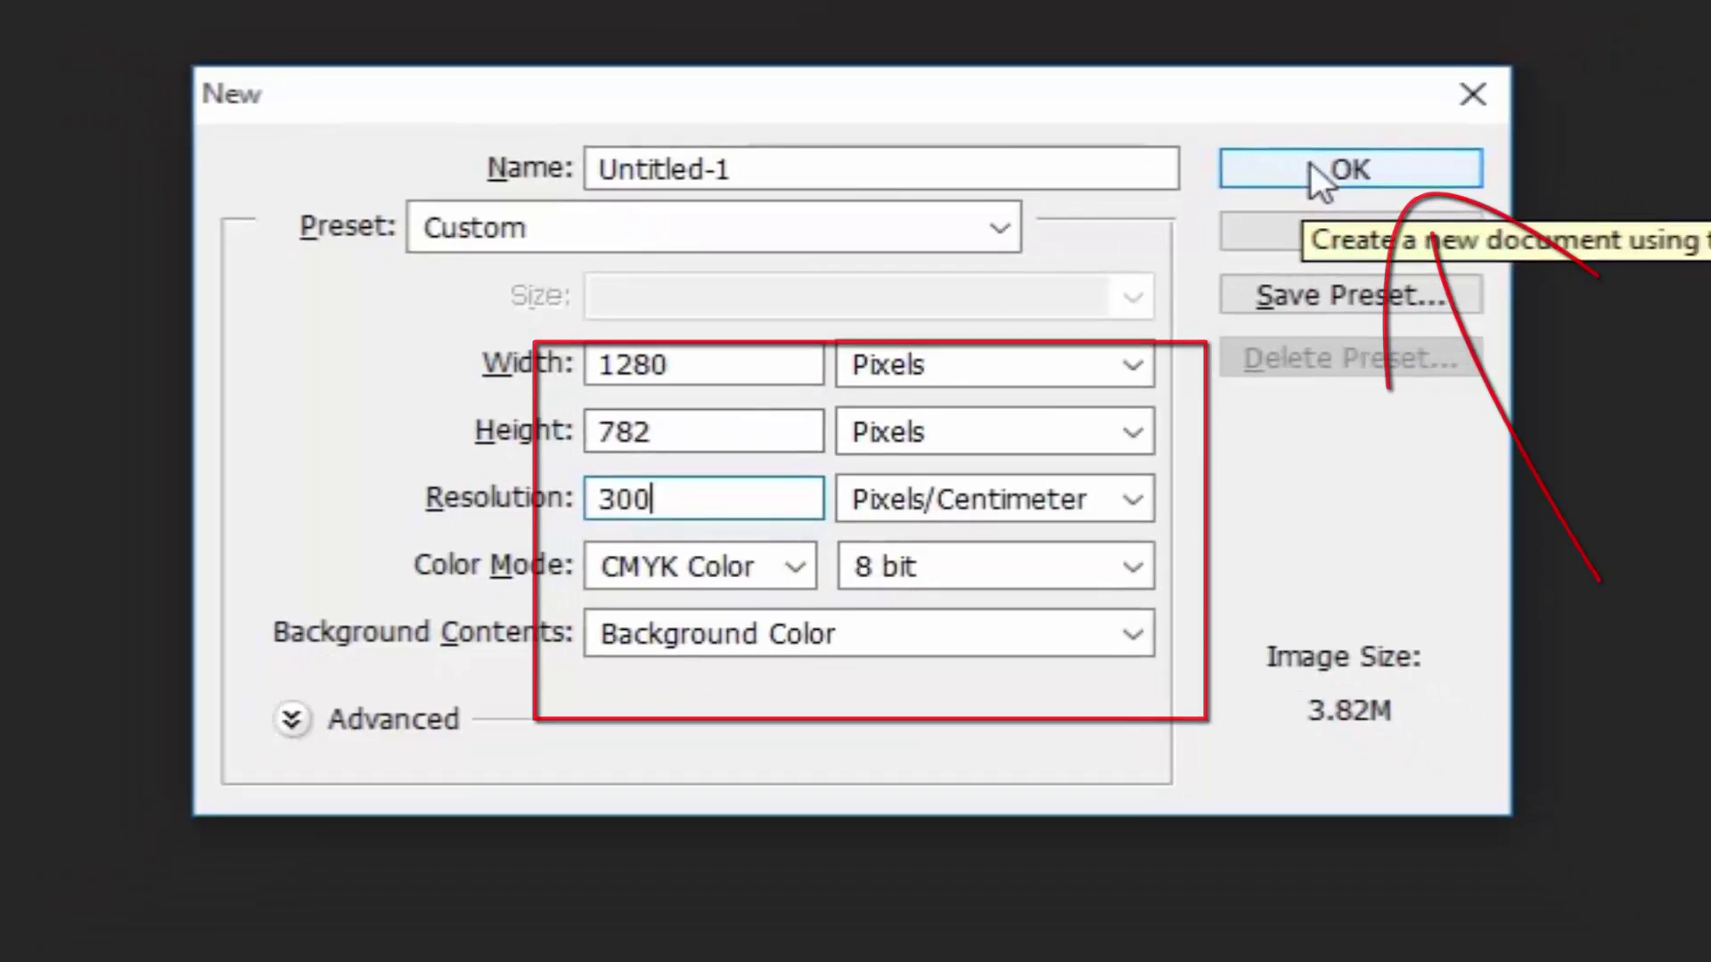
left_click(1425, 150)
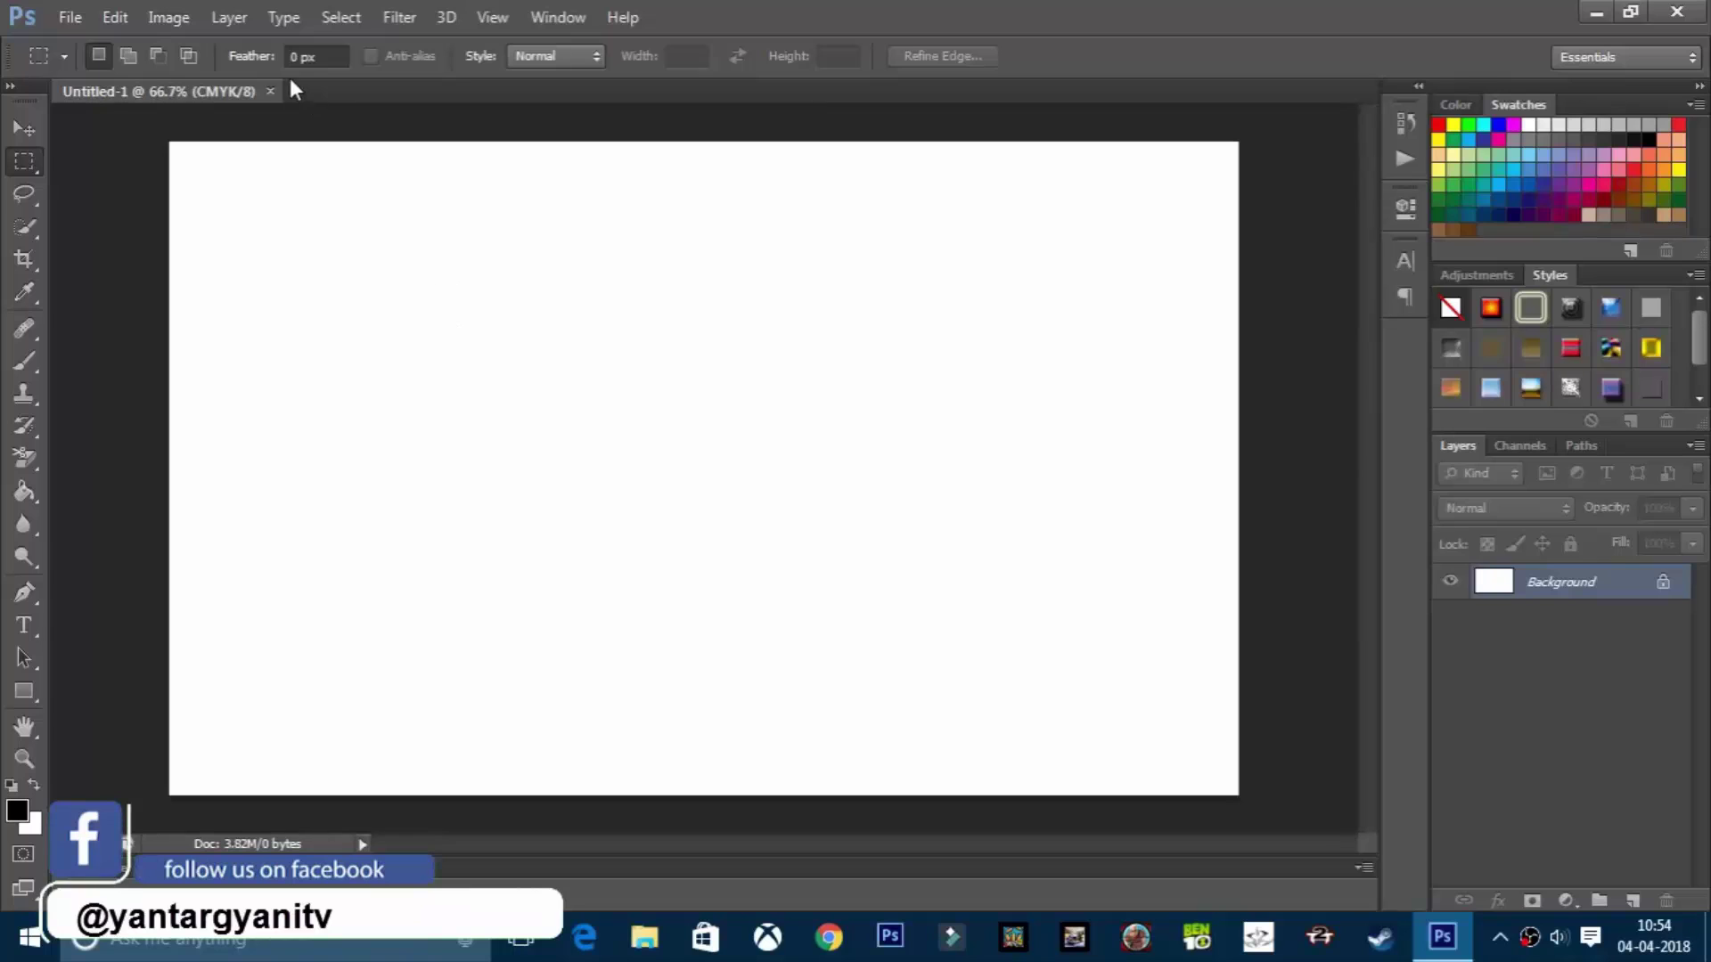
left_click(71, 16)
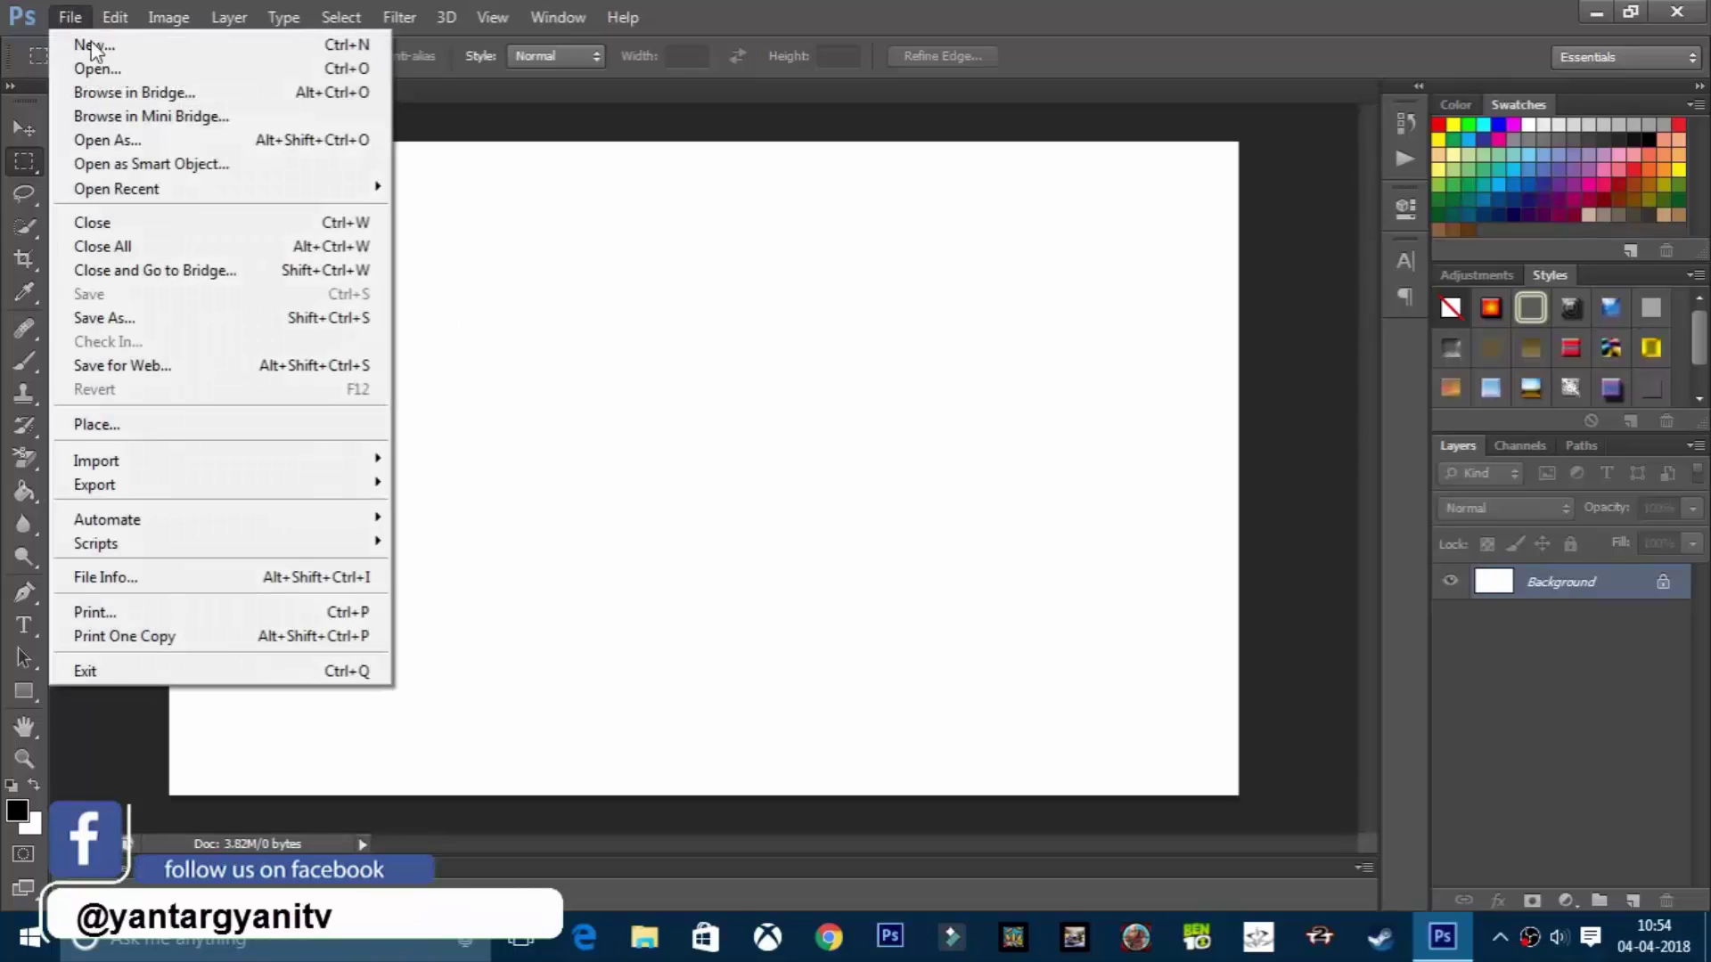
left_click(141, 67)
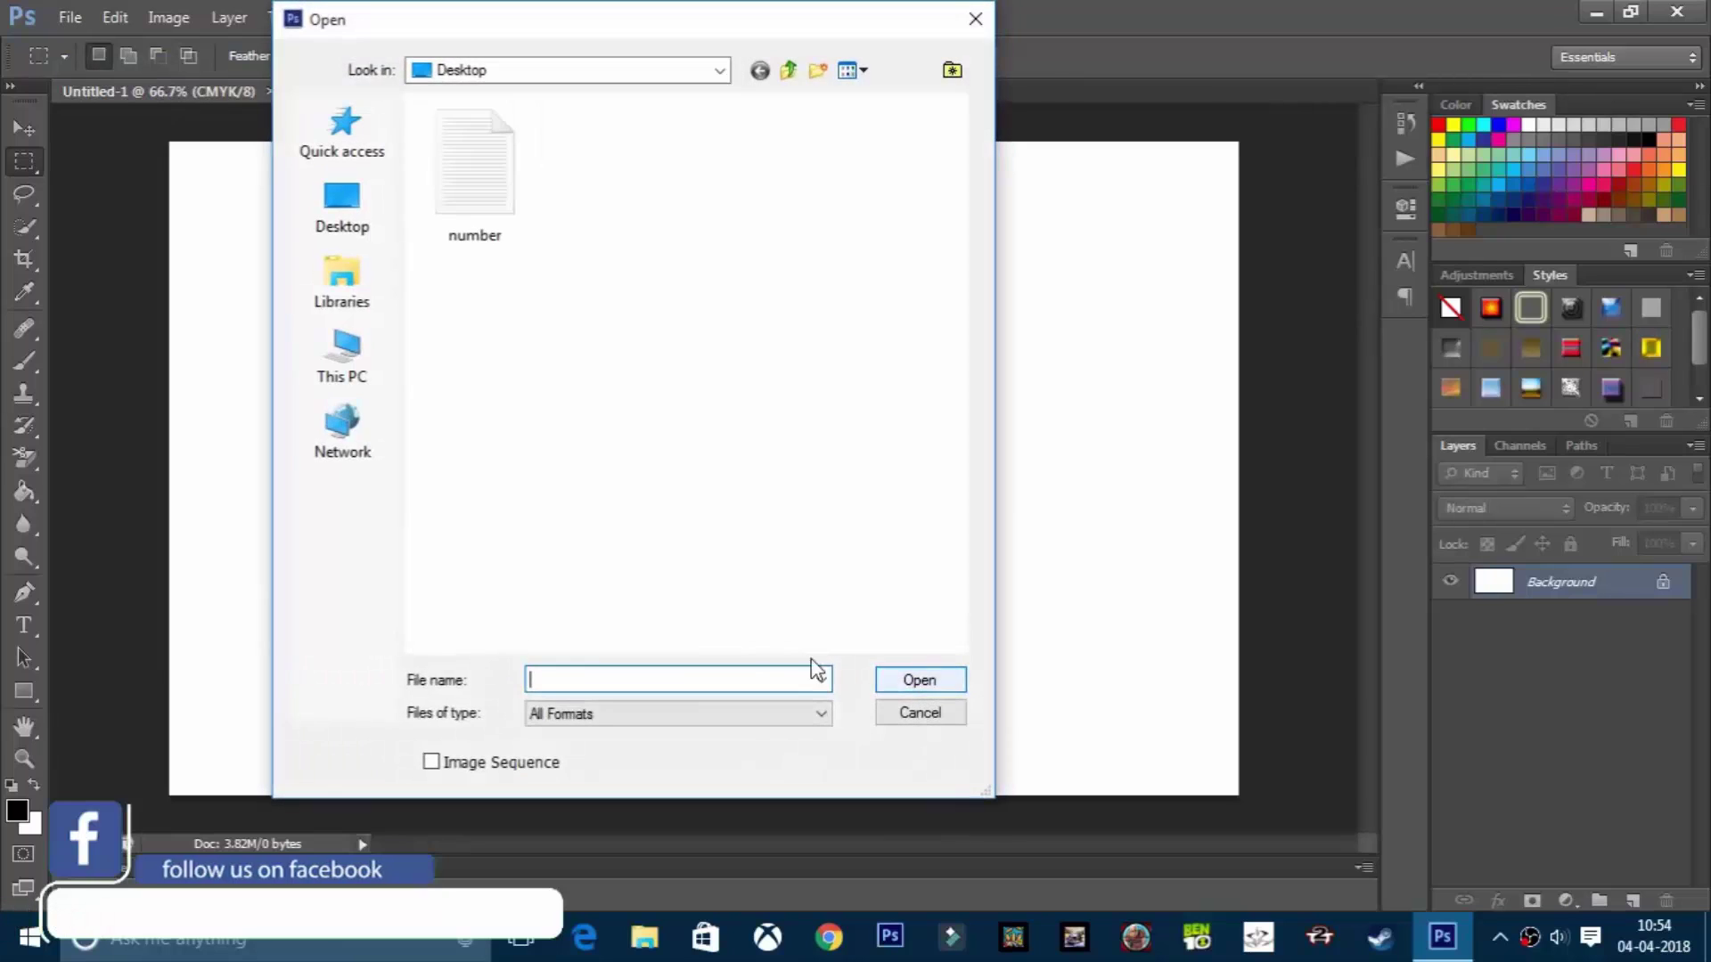
left_click(976, 19)
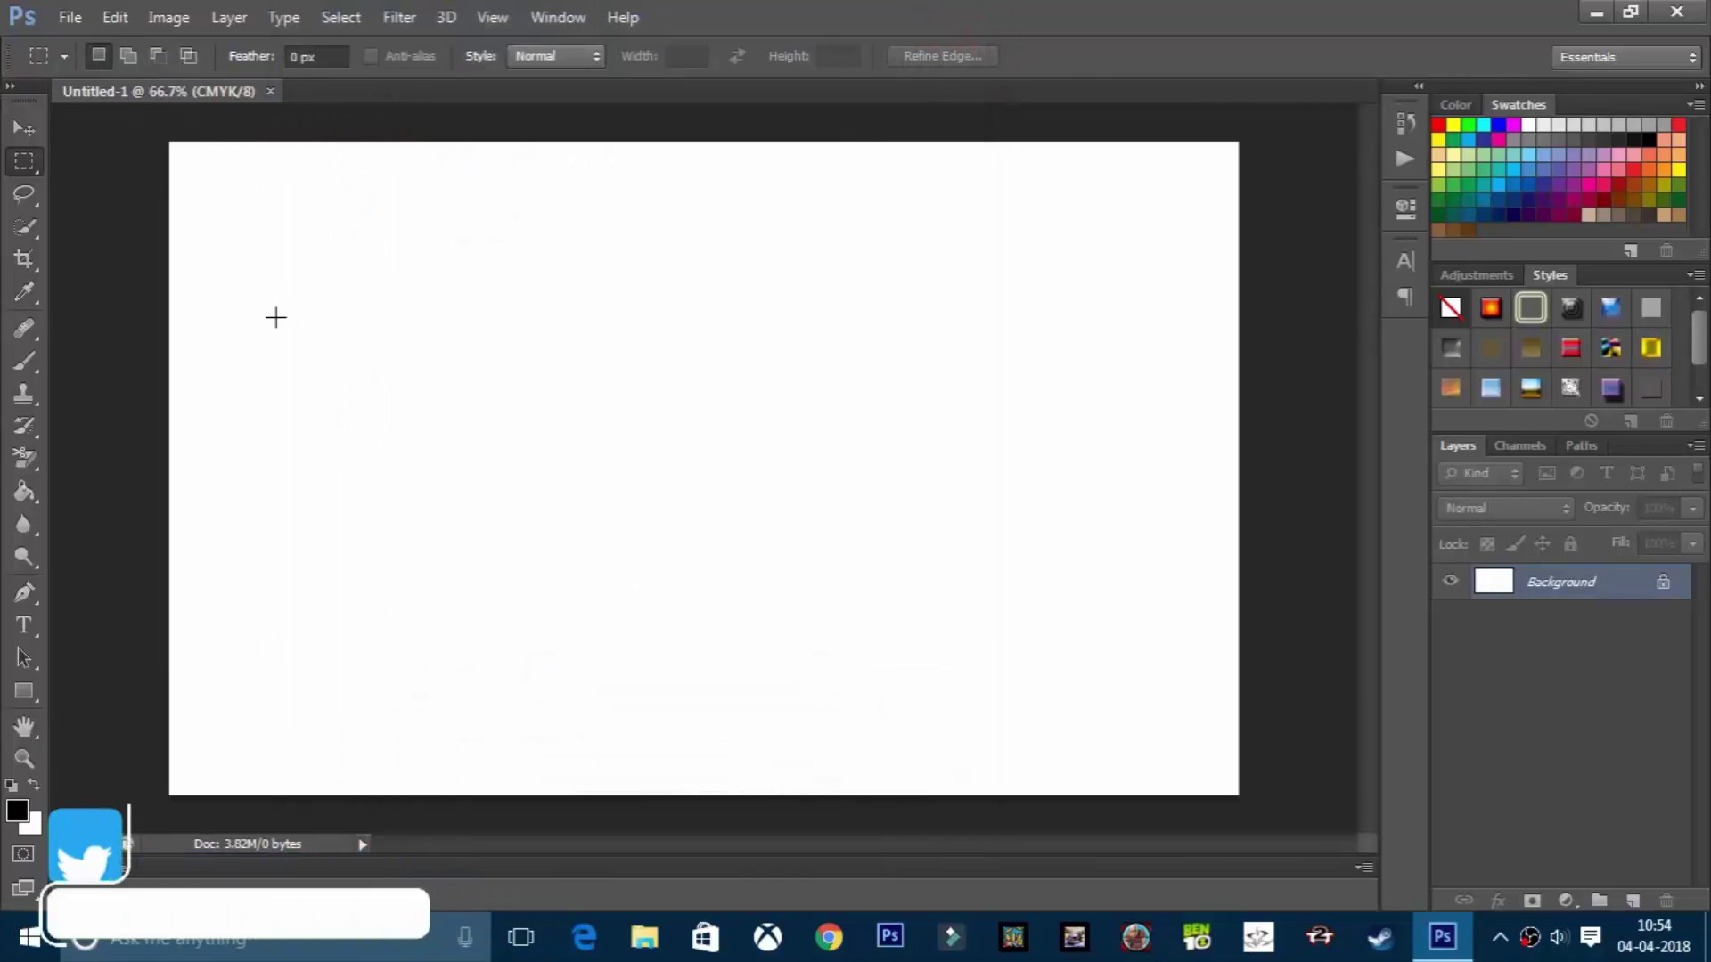
- Open the photo IMG_20171001_131904.jpg from the punjab trip folder
key("ctrl+o")
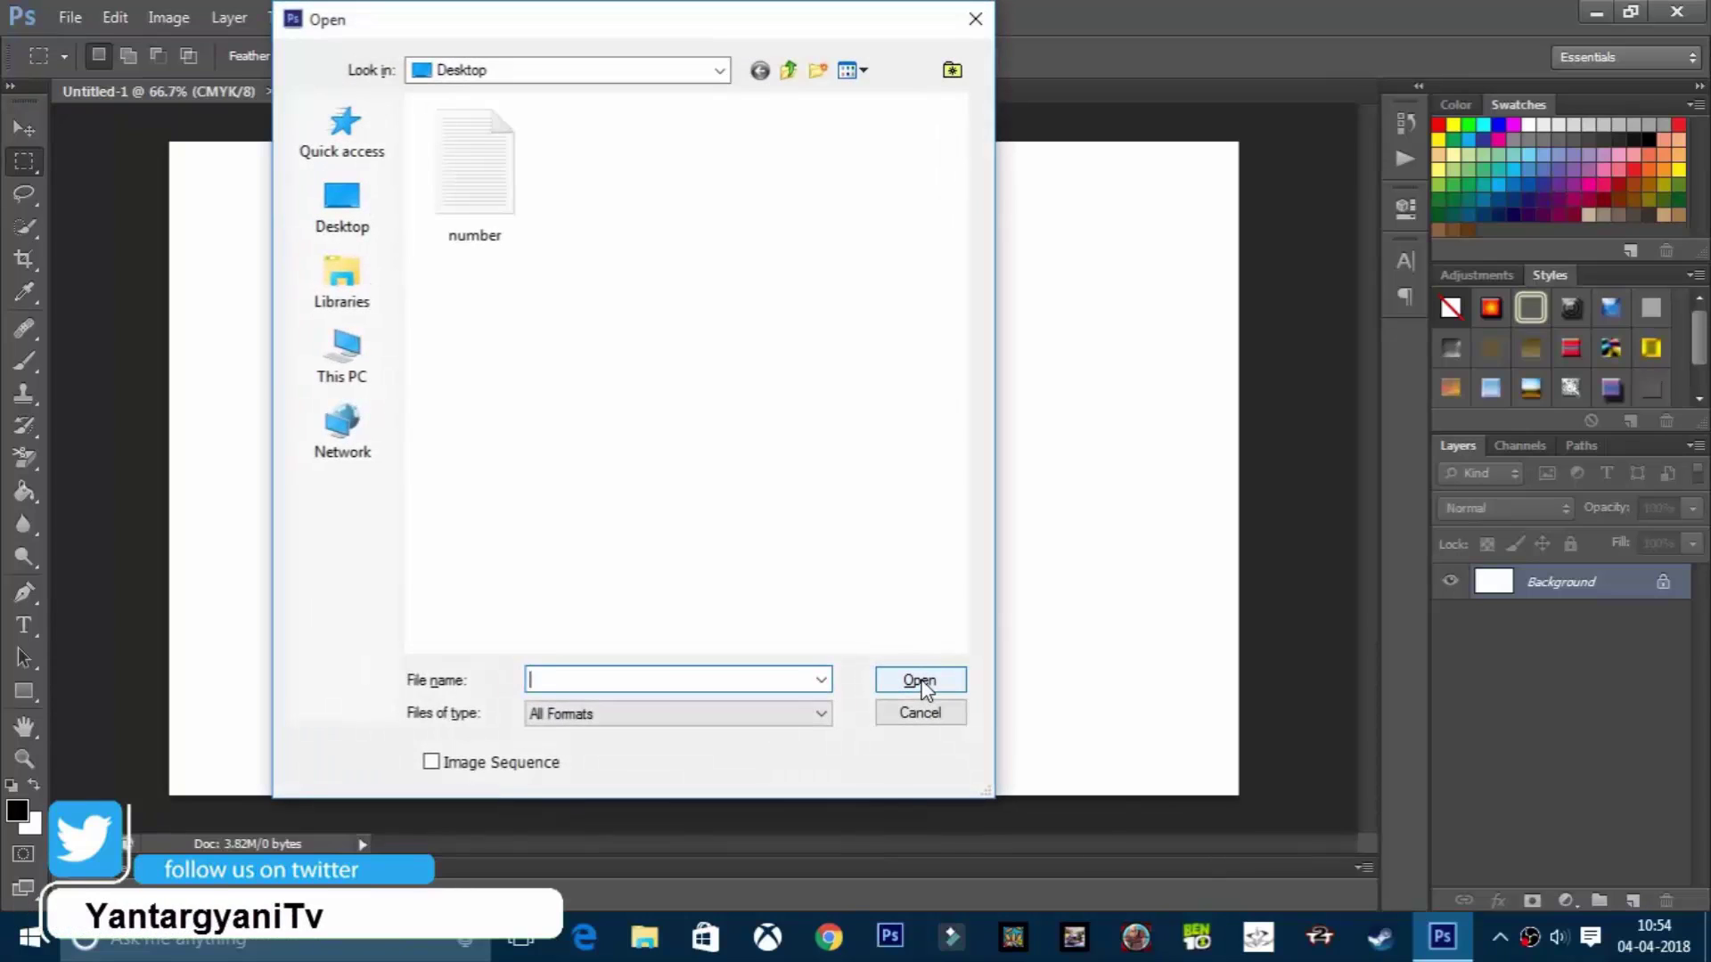
left_click(342, 357)
scroll(623, 477, "down", 5)
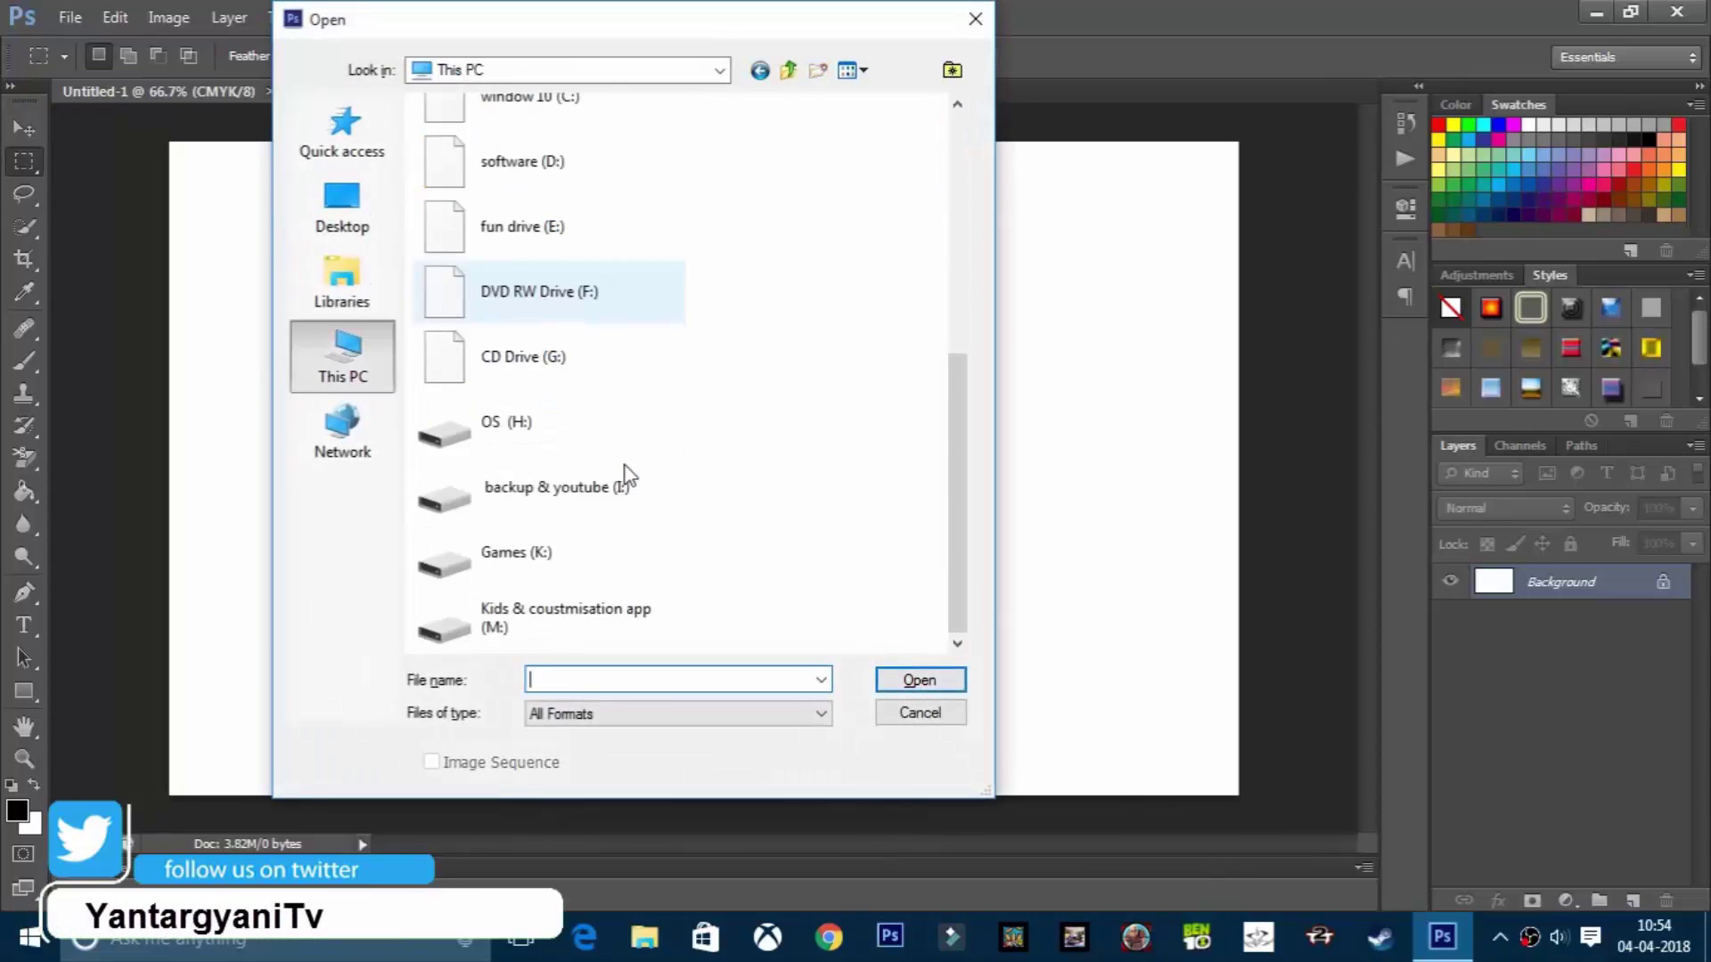
double_click(535, 227)
double_click(547, 278)
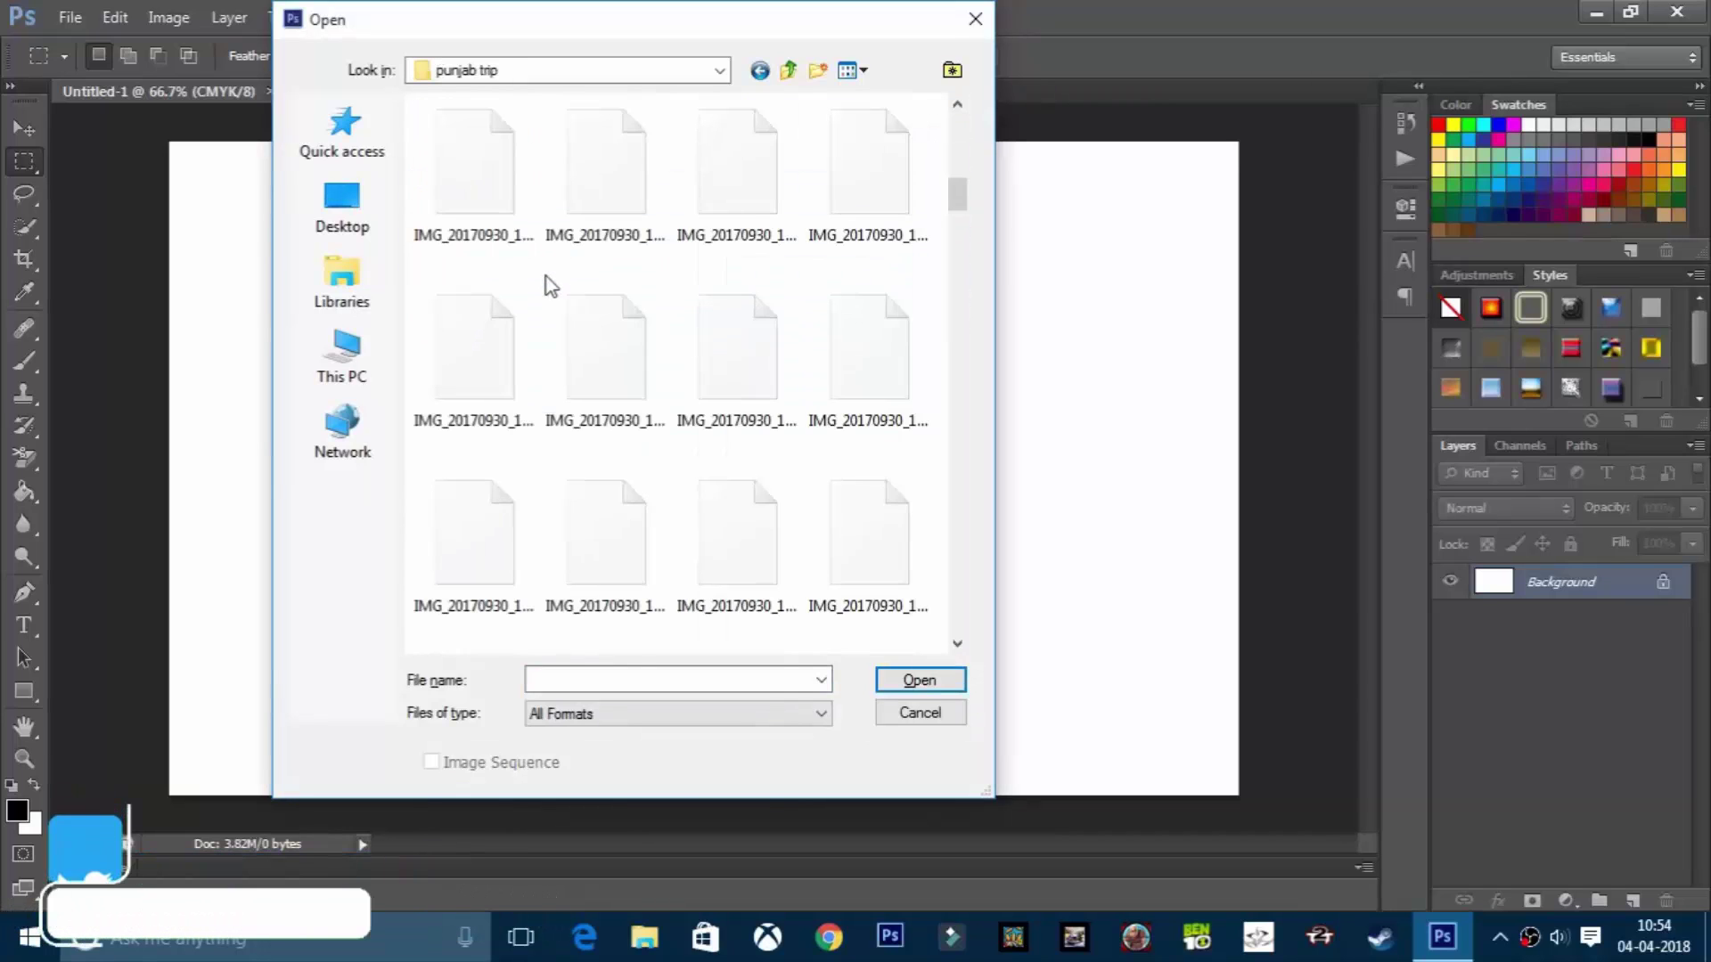
scroll(519, 307, "down", 3)
scroll(613, 389, "down", 3)
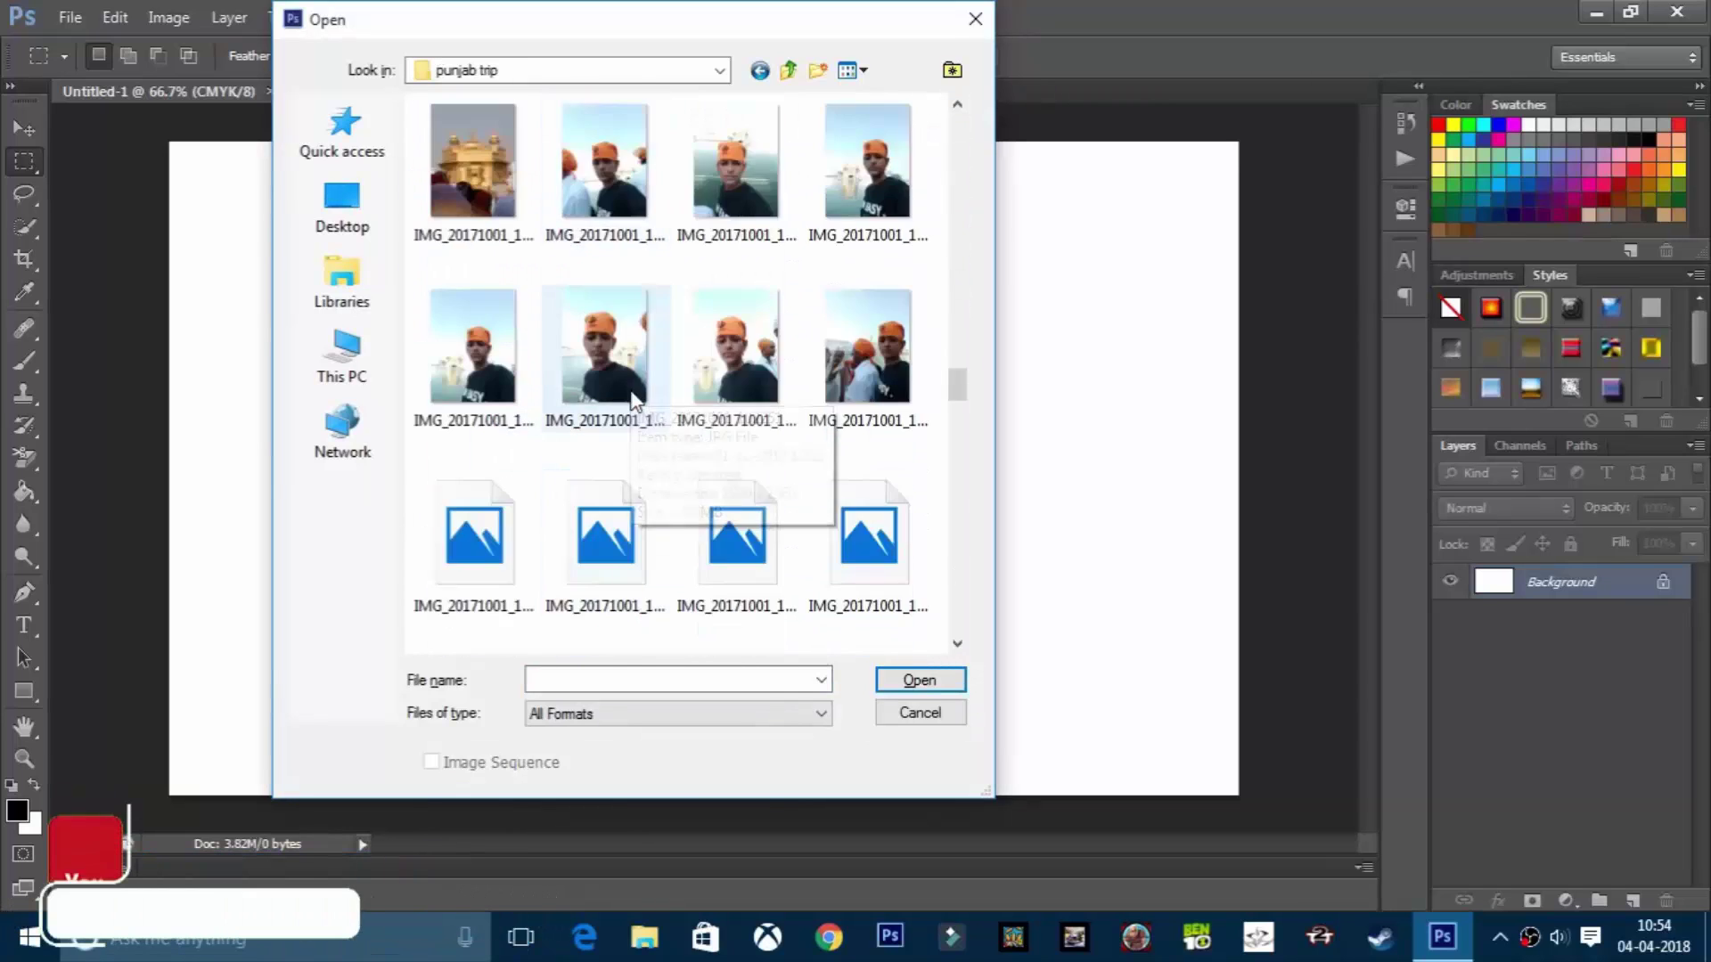
scroll(613, 388, "down", 3)
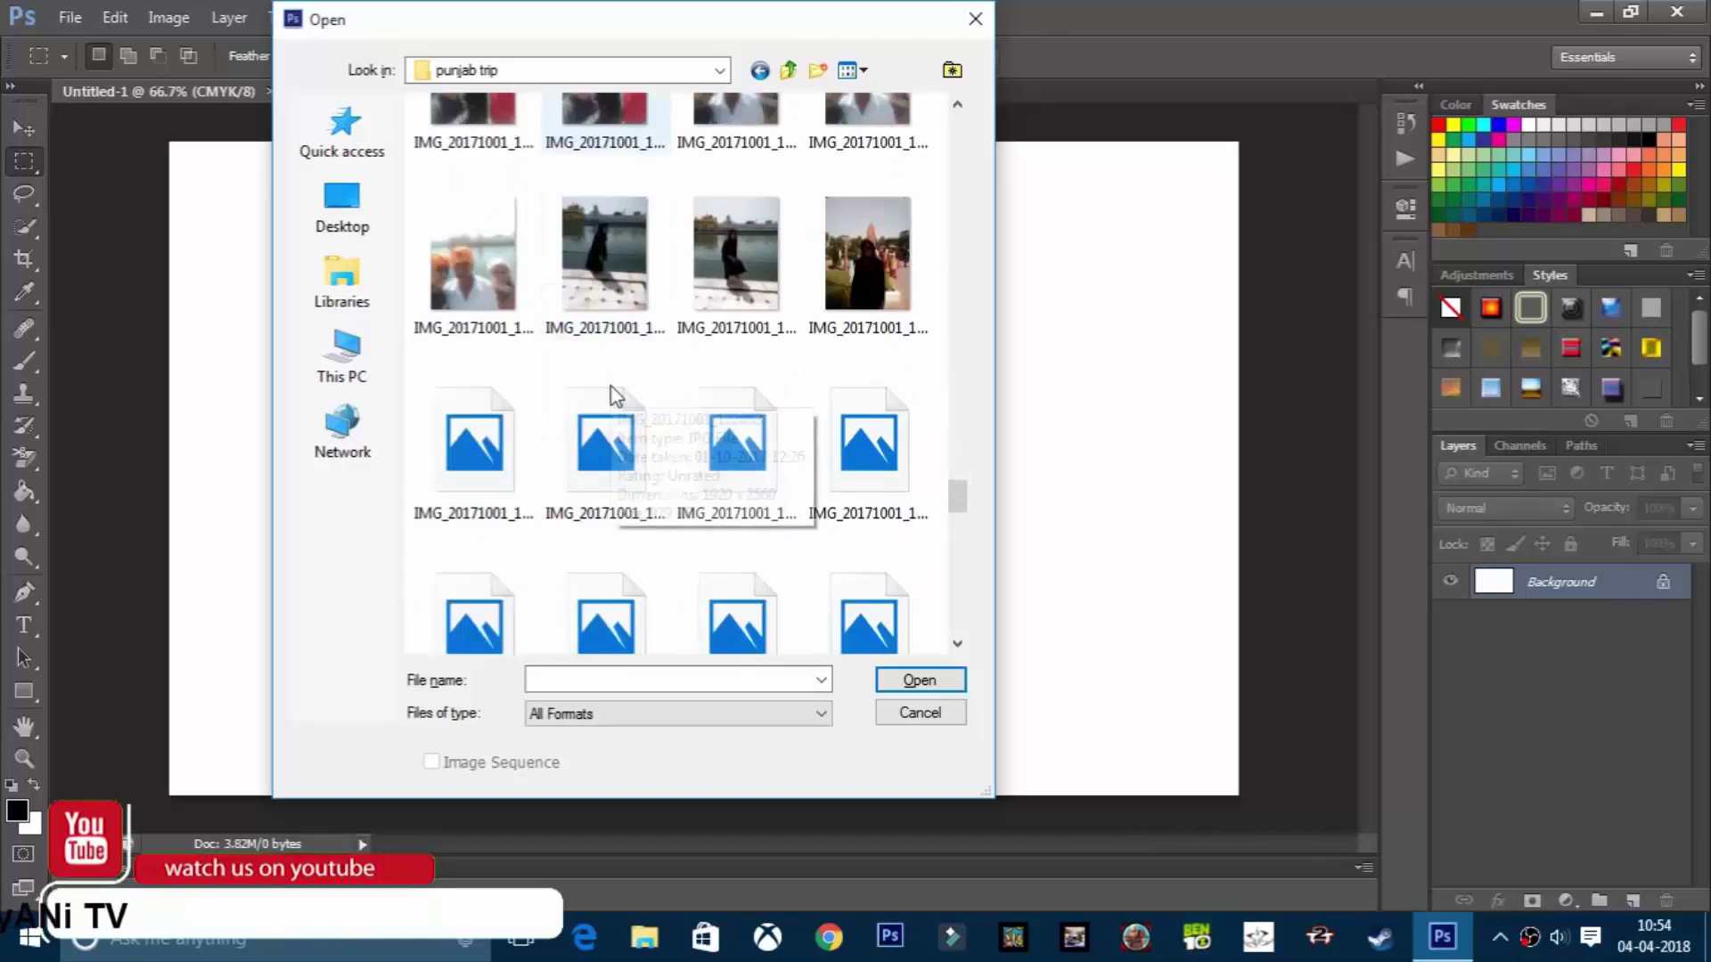
scroll(608, 392, "down", 3)
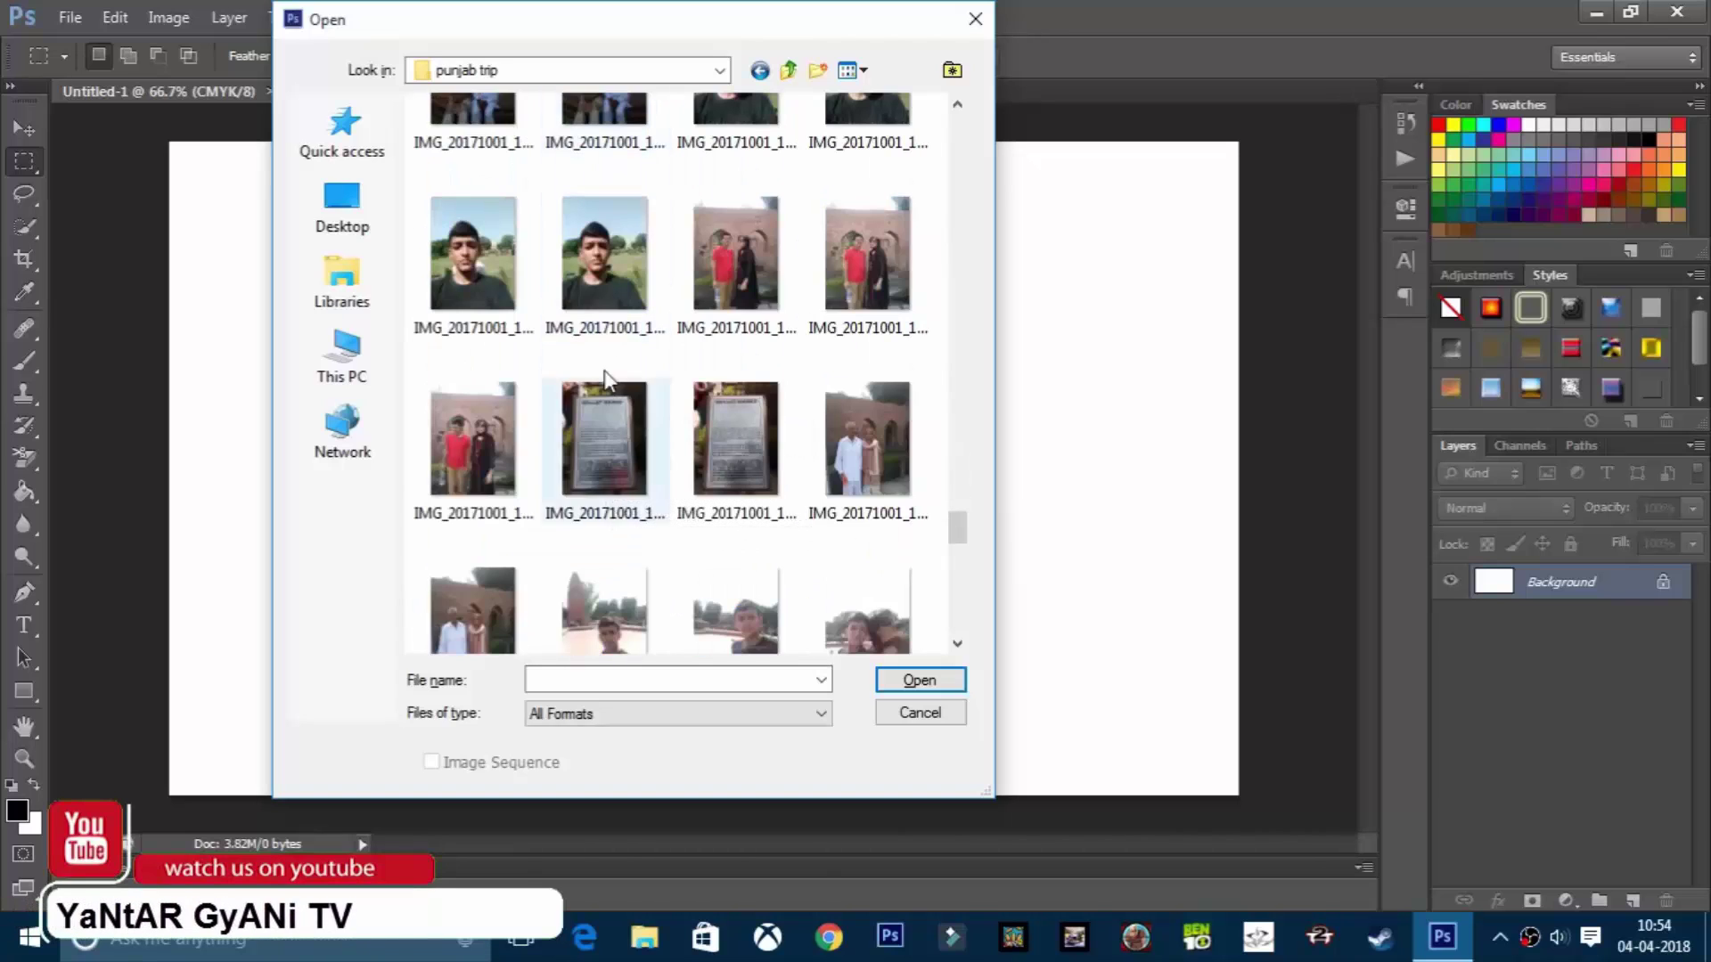
left_click(619, 272)
left_click(912, 686)
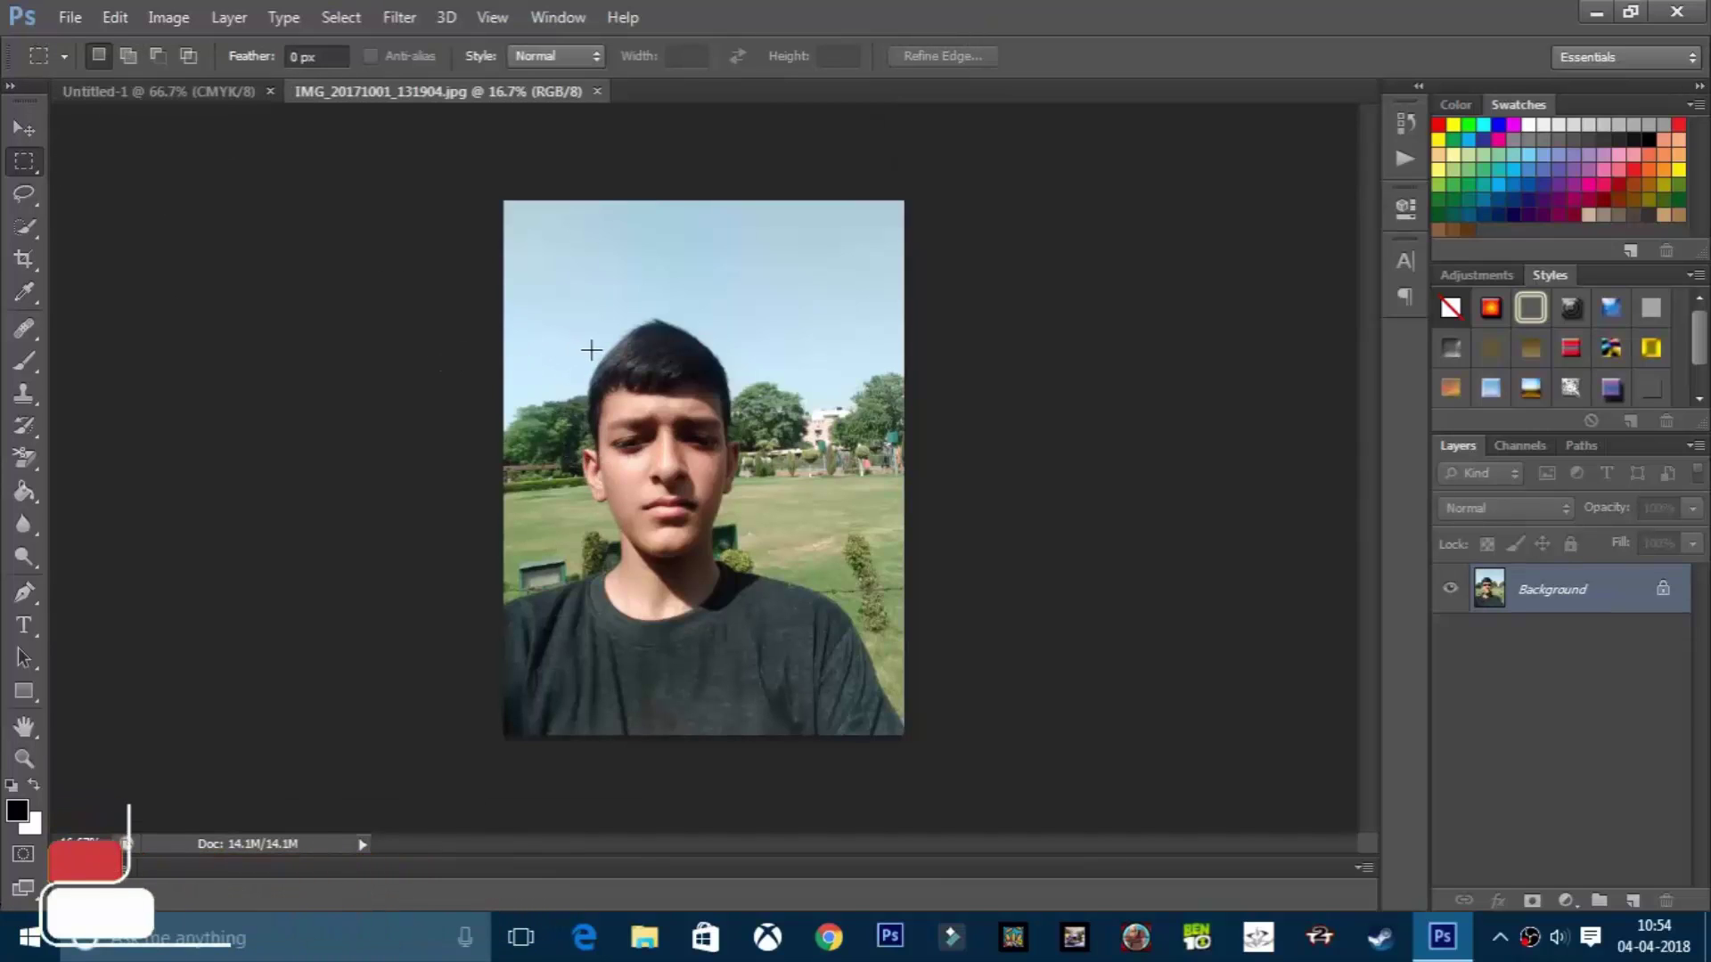
- Select a small rectangle on the shirt's shoulder and add a larger rectangle around the head to the selection
left_click_drag(547, 285, 795, 617)
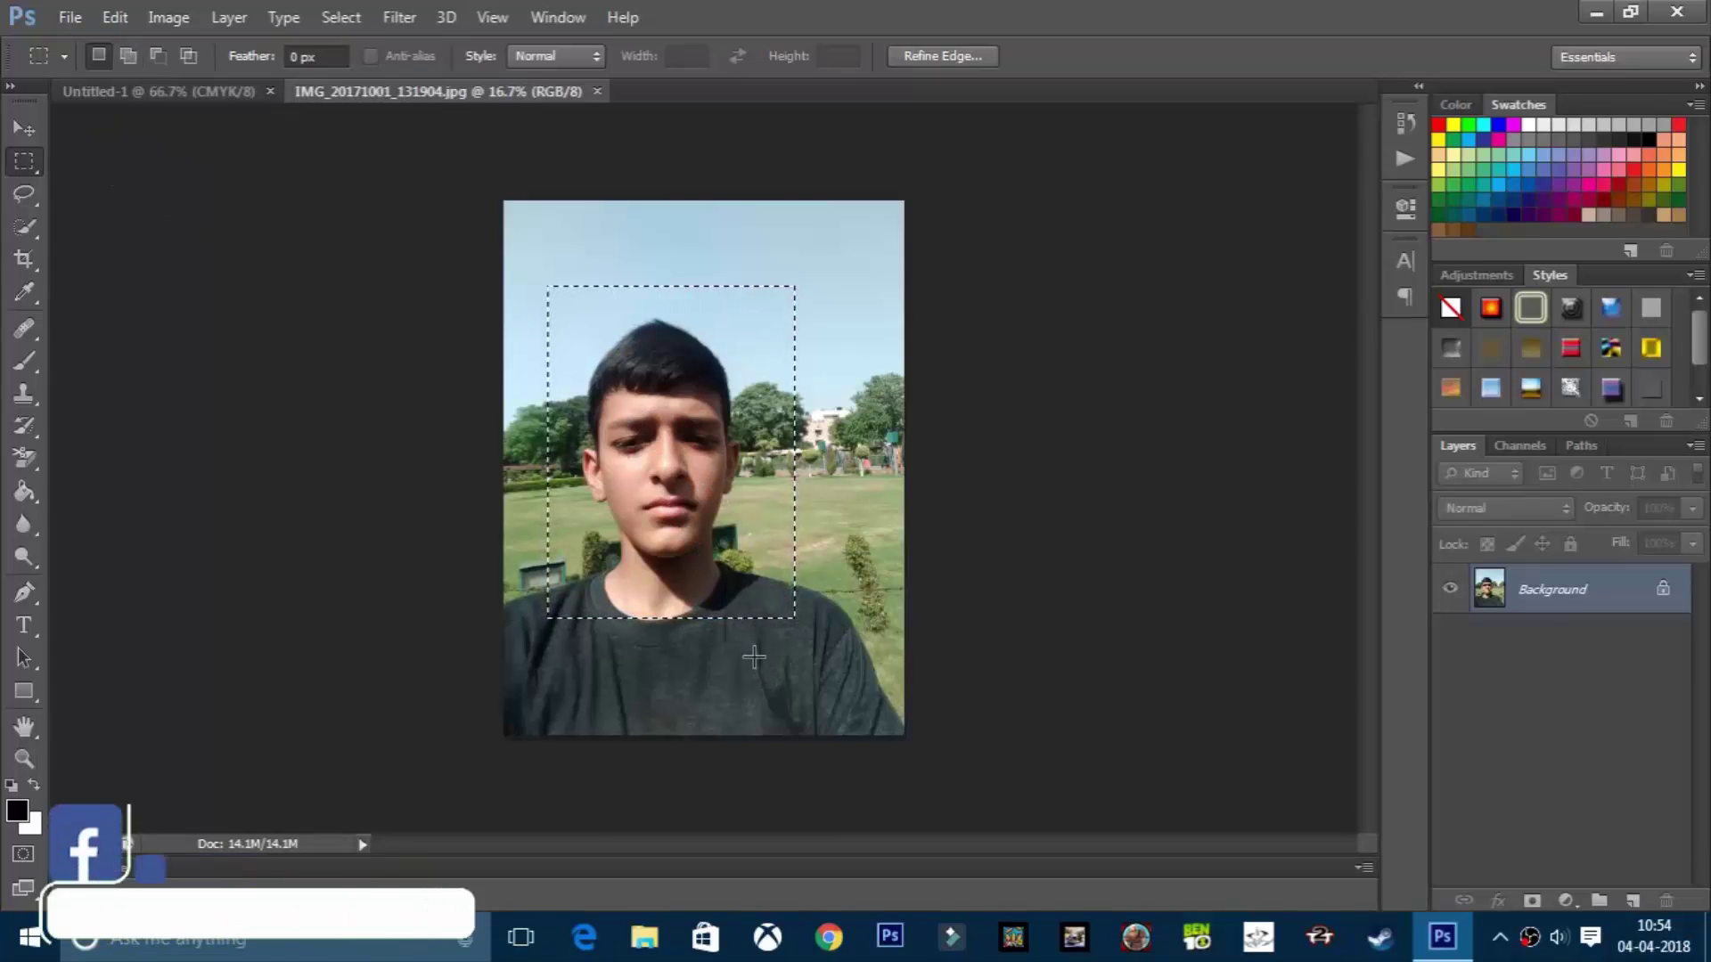
mouse_move(733, 617)
left_mouse_down()
mouse_move(768, 655)
mouse_move(717, 606)
mouse_move(833, 716)
left_mouse_up()
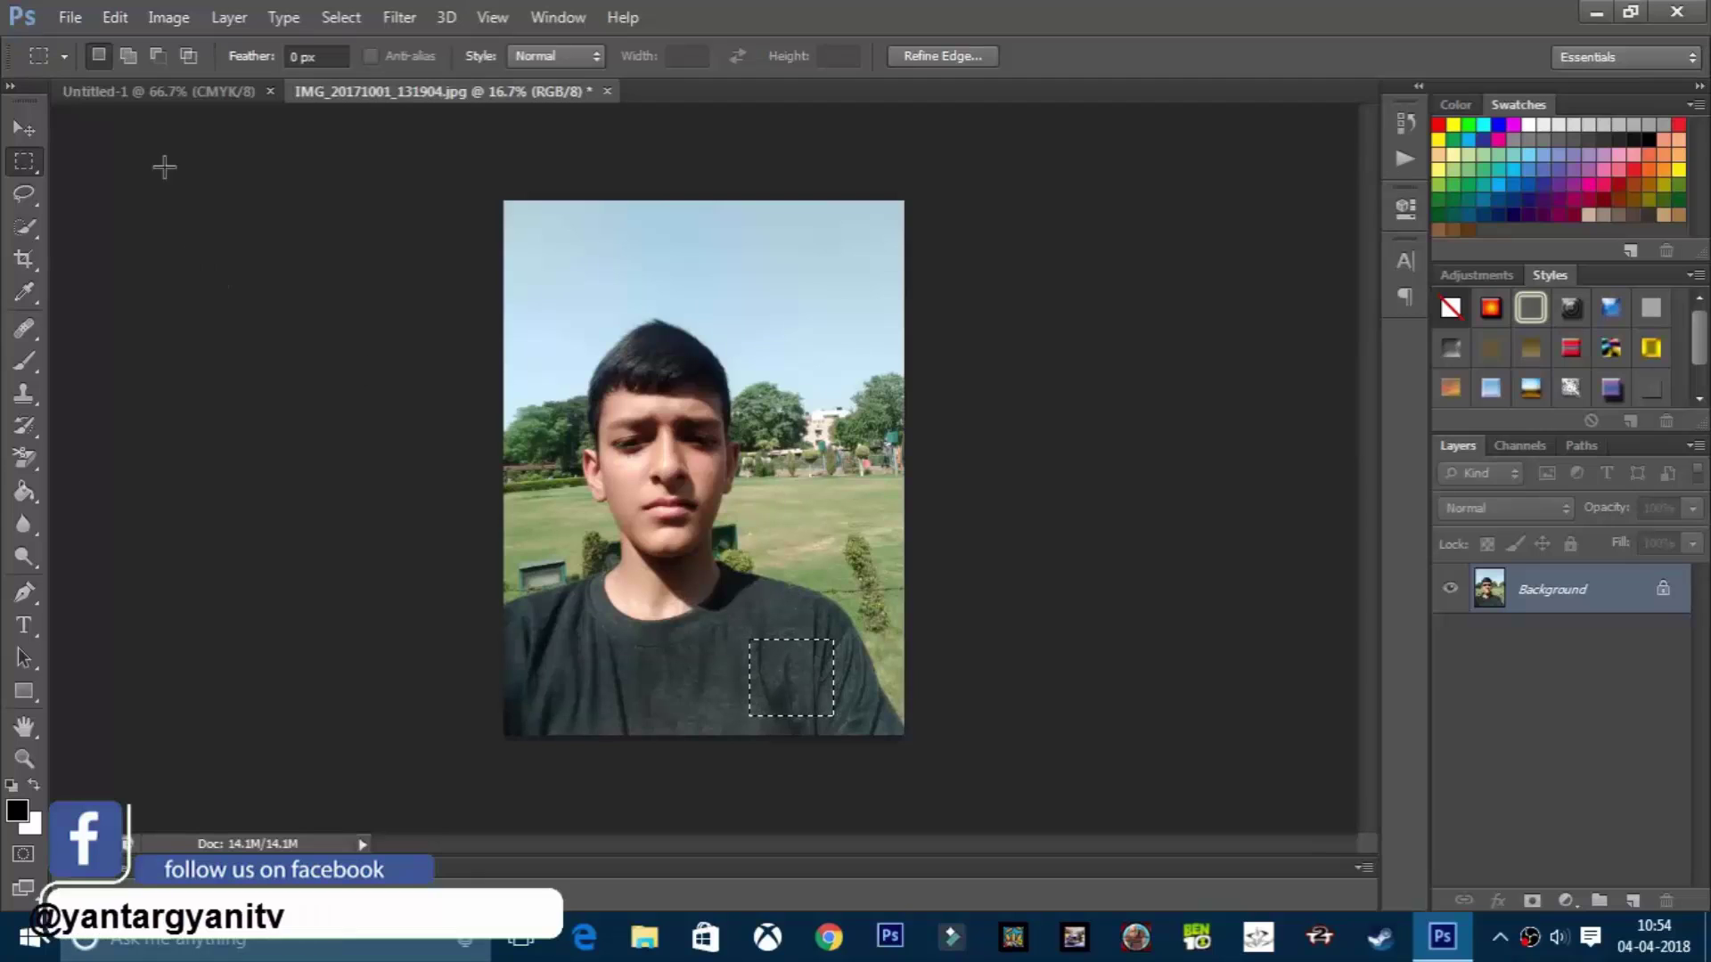
left_click(128, 56)
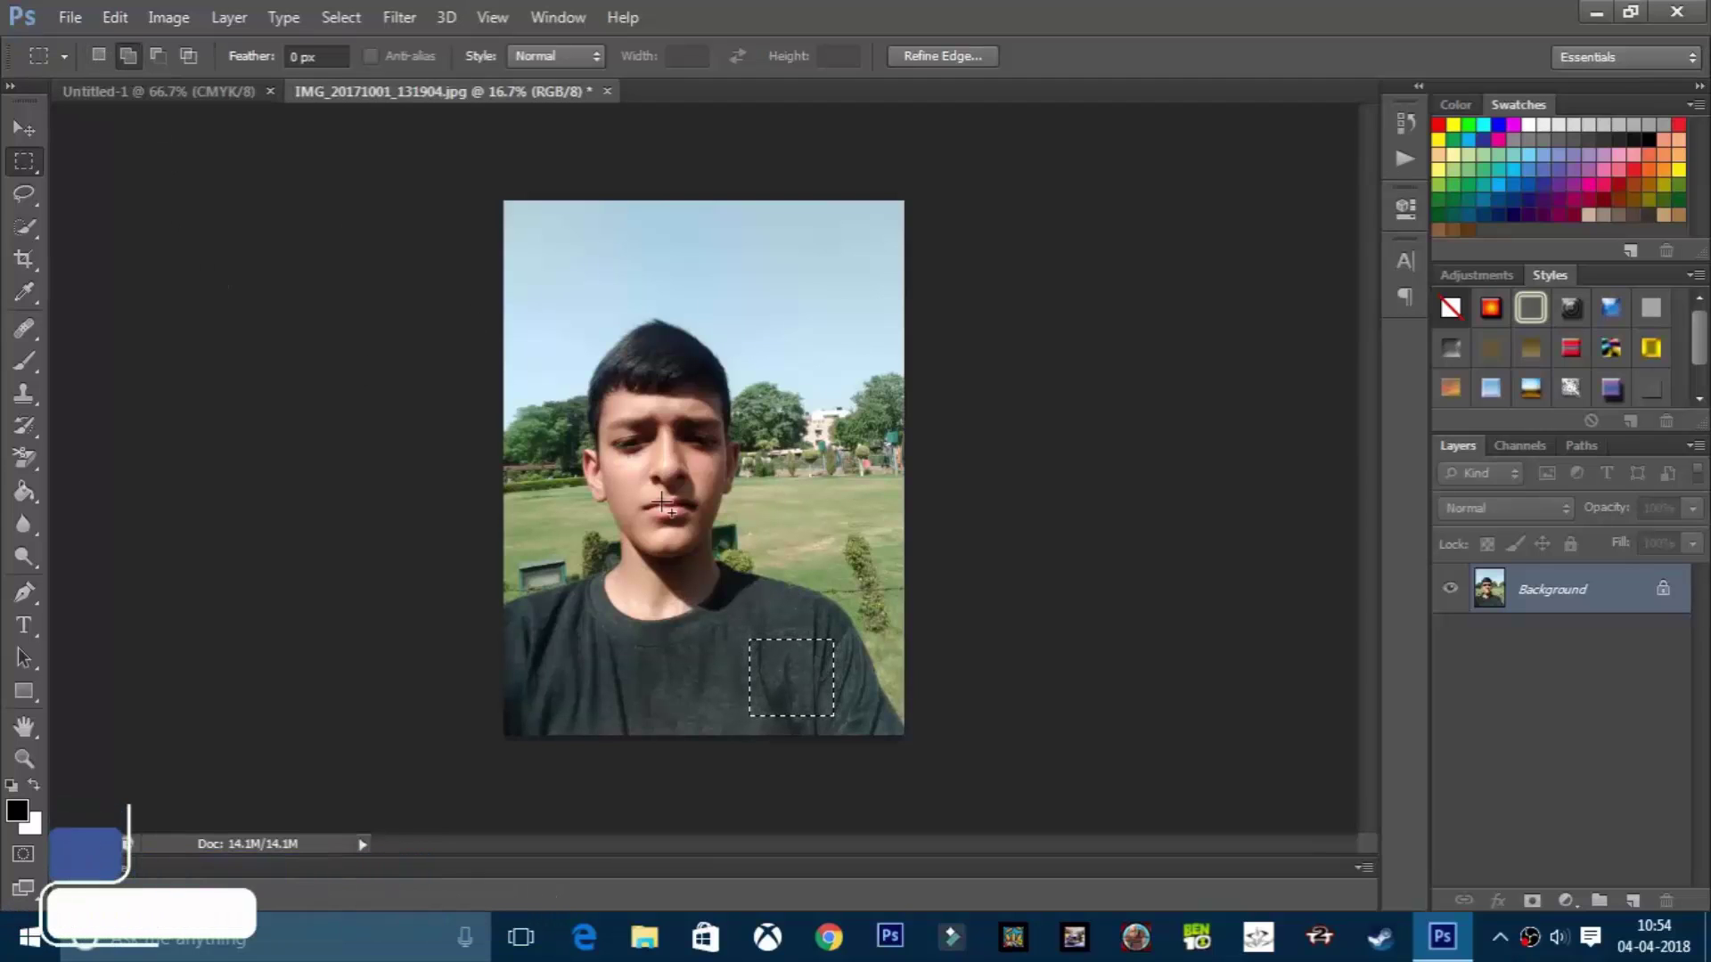
left_click_drag(772, 661, 539, 304)
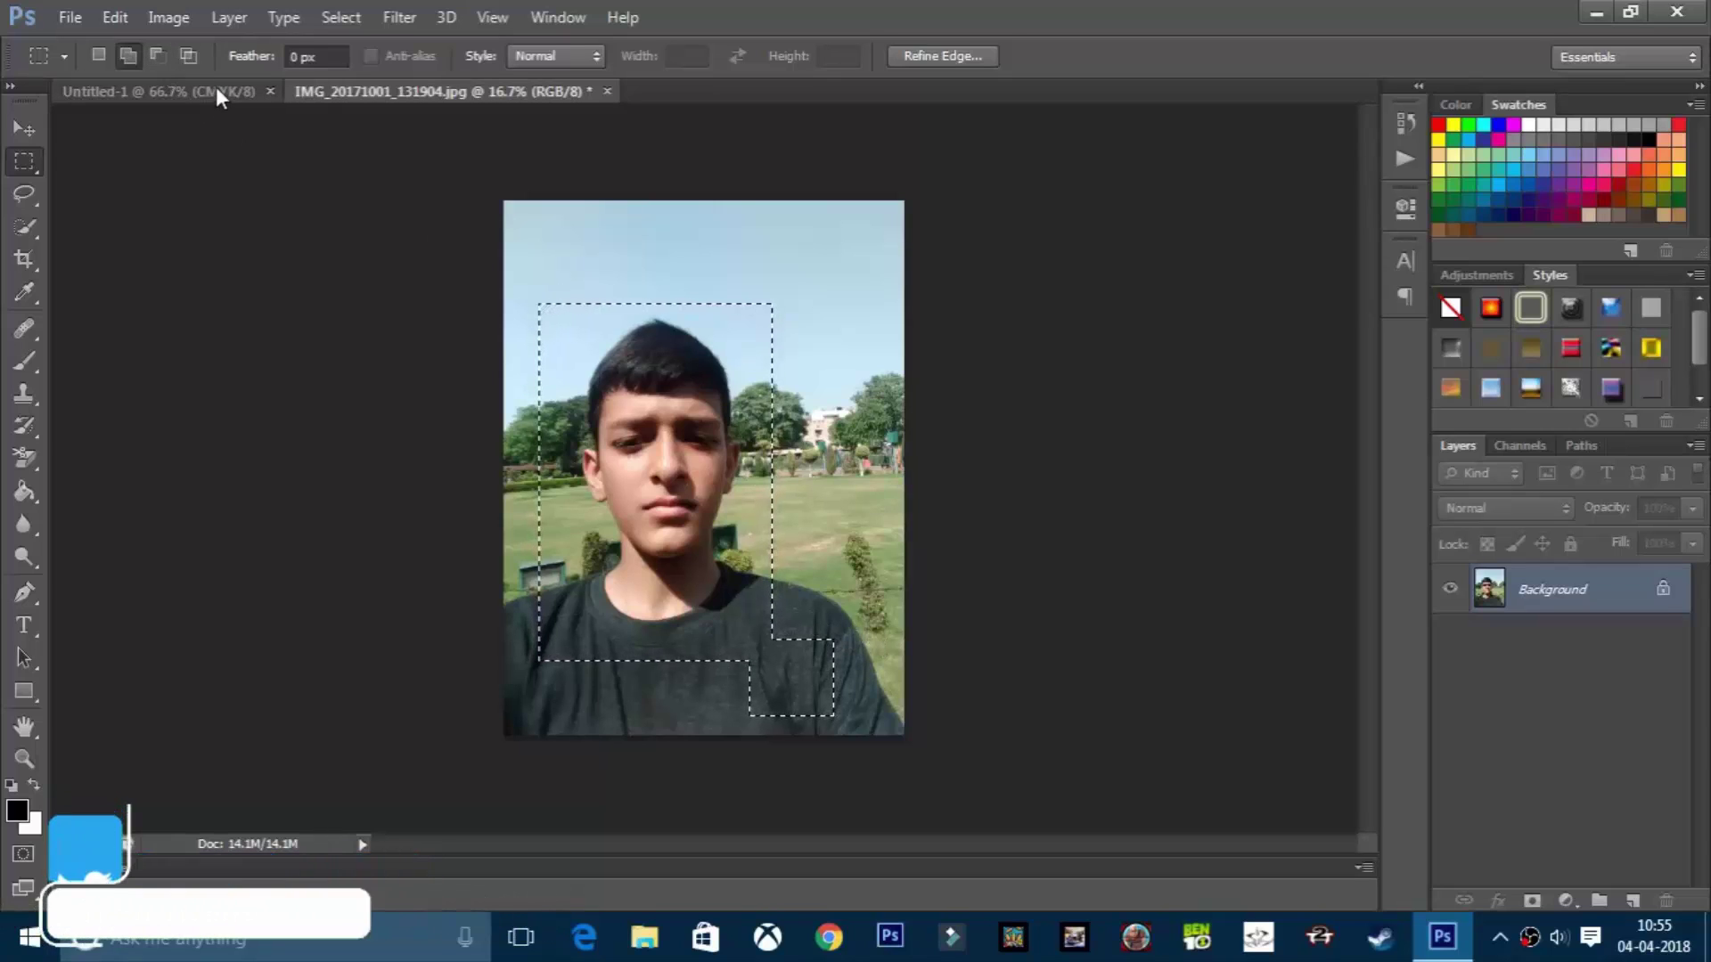
- Subtract a rectangle over the neck and shoulder from the selection, and intersect the remainder with a wide rectangle across the face
left_click(159, 55)
left_click_drag(864, 557, 684, 718)
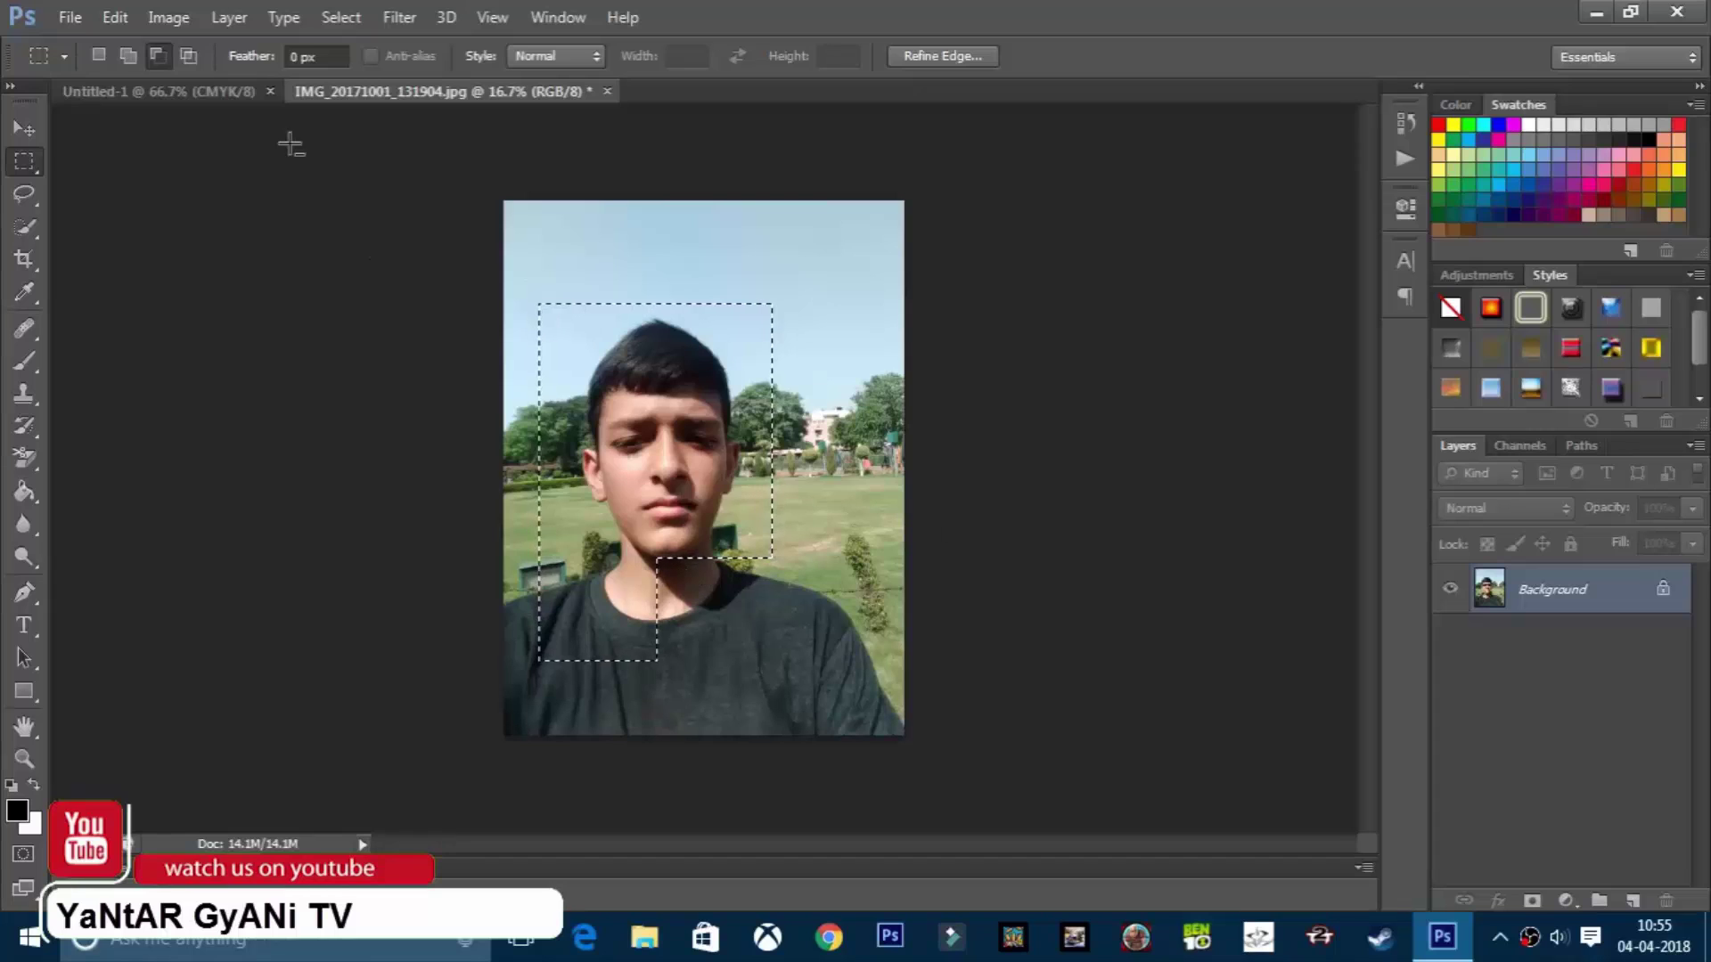
left_click(181, 56)
left_click_drag(523, 361, 824, 494)
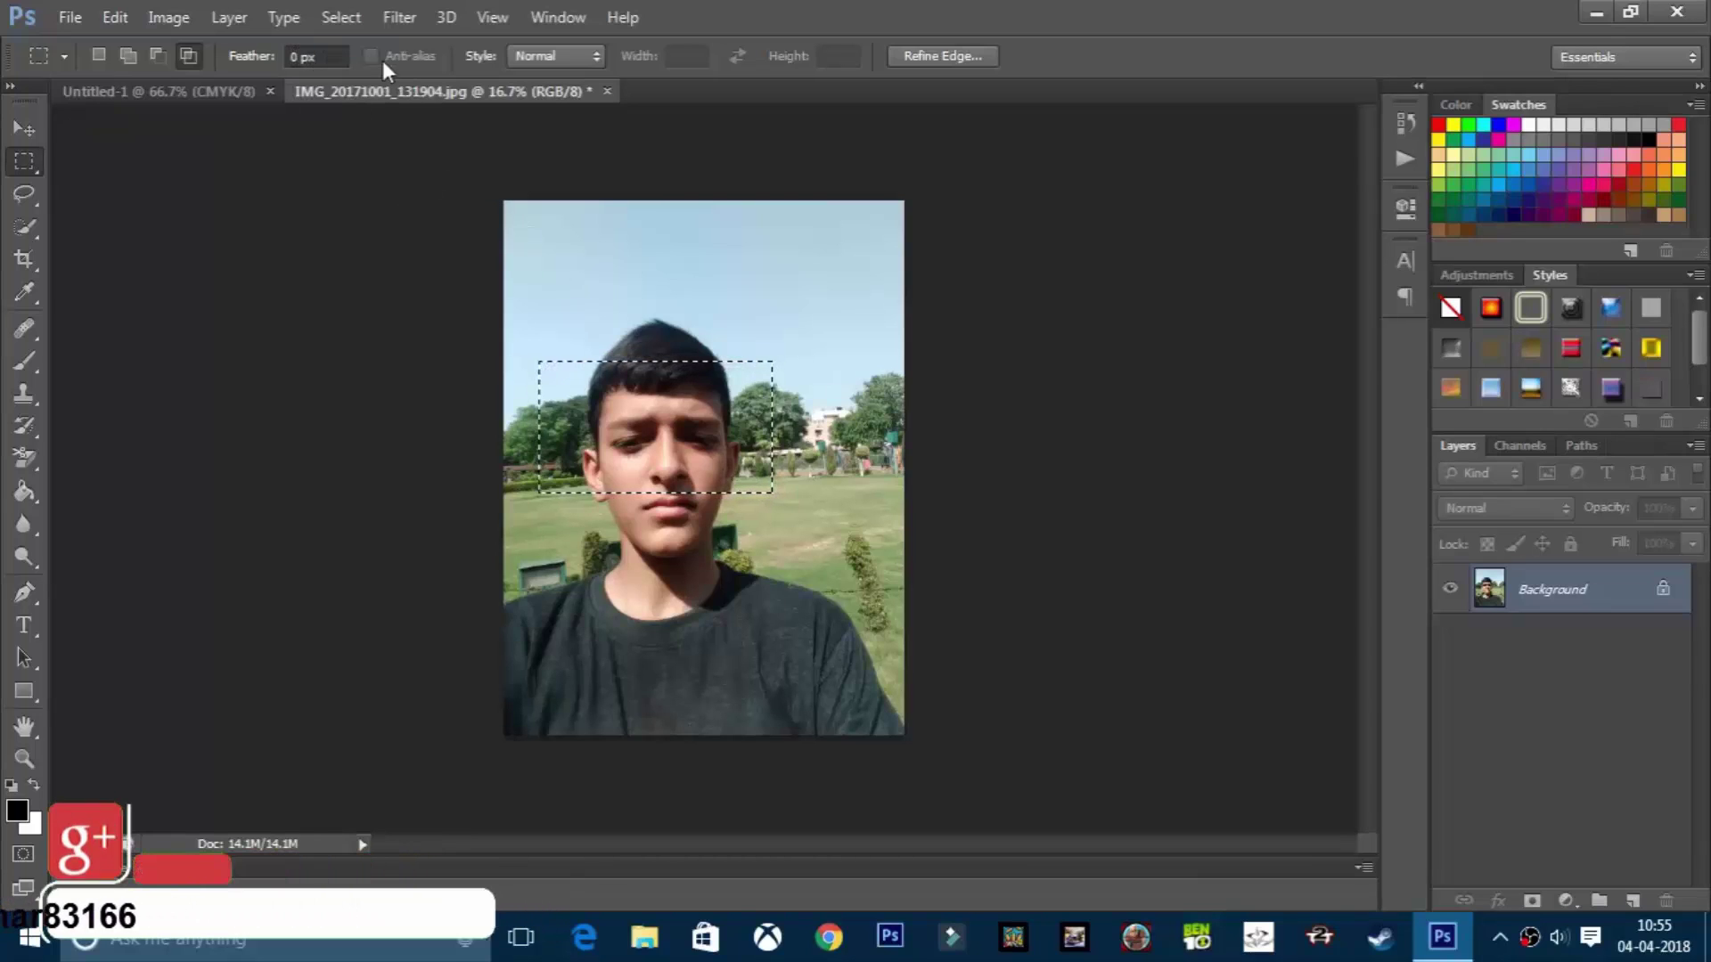
- Intersect the selection with a 1:1 Fixed Ratio marquee over the hair and return to new-selection mode
left_click(535, 56)
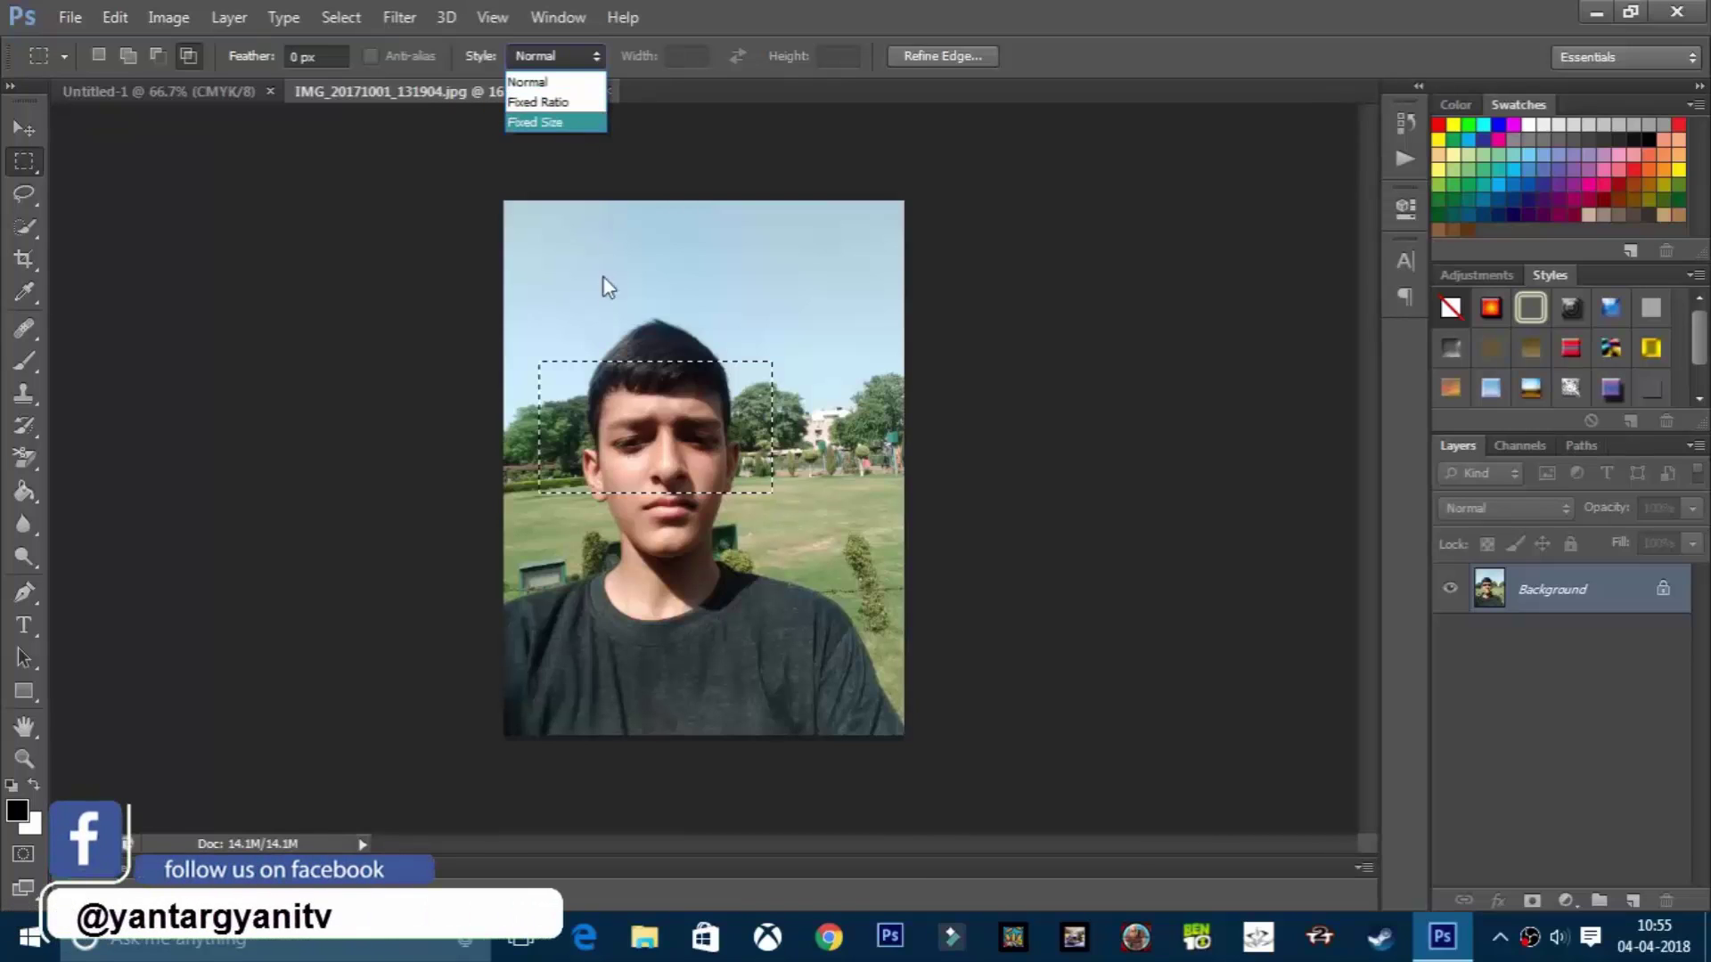
left_click(571, 101)
left_click_drag(594, 268, 704, 382)
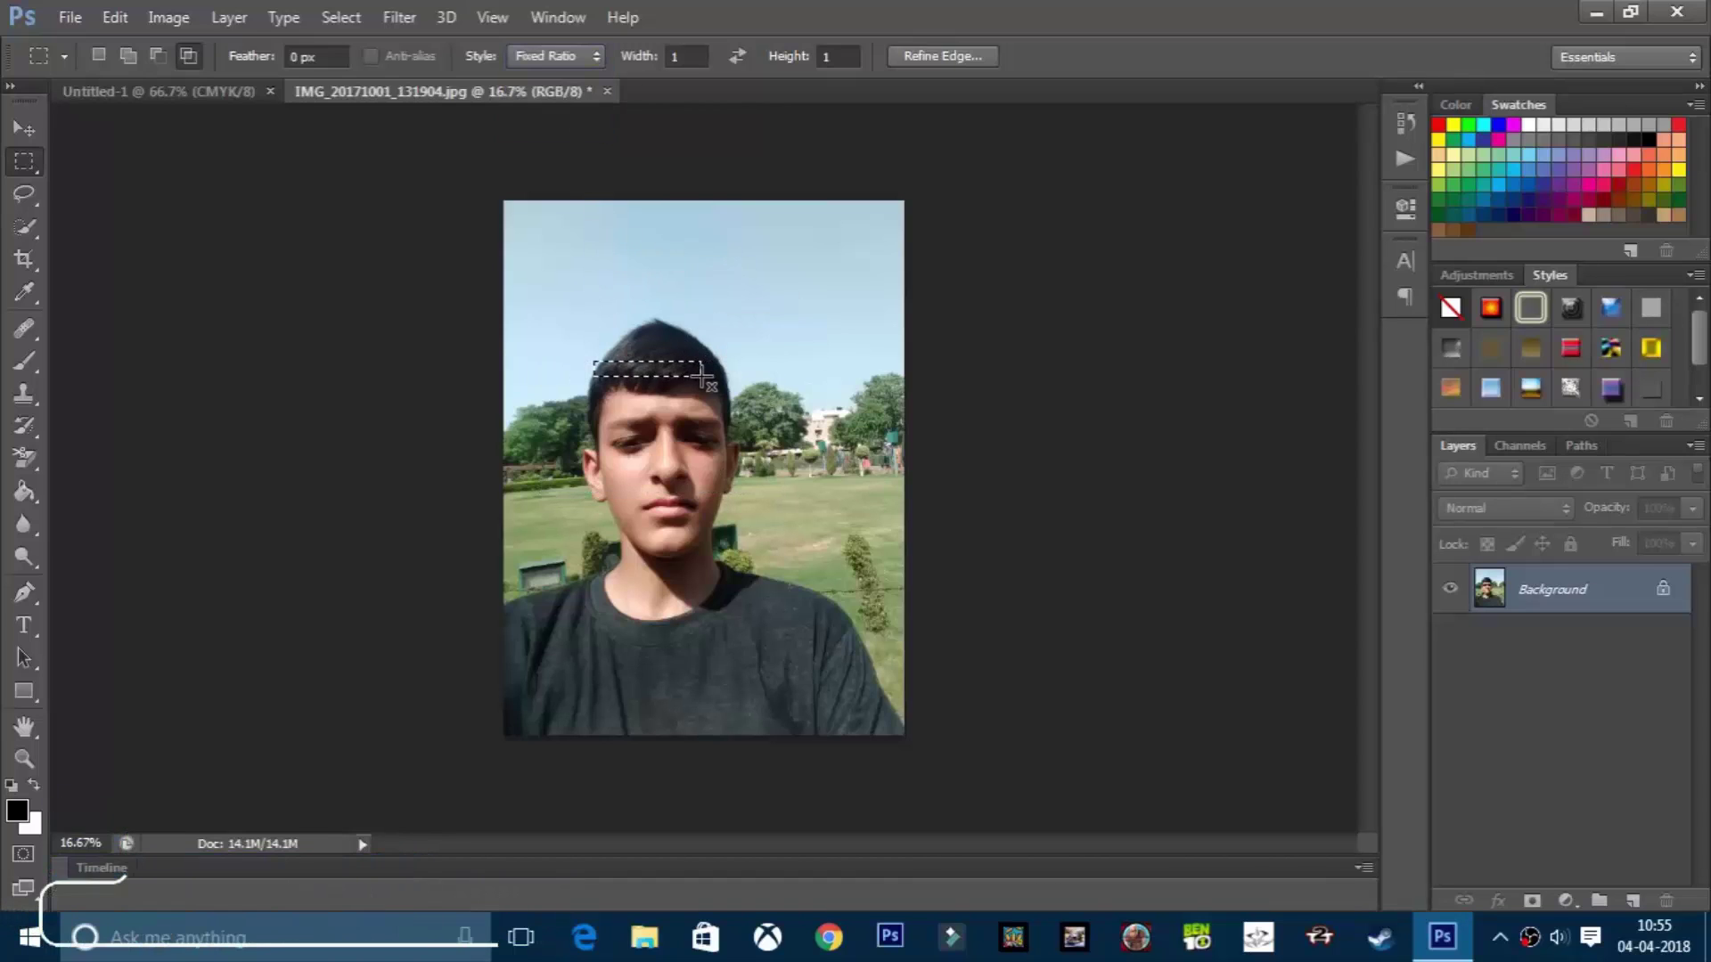
left_click_drag(587, 312, 768, 510)
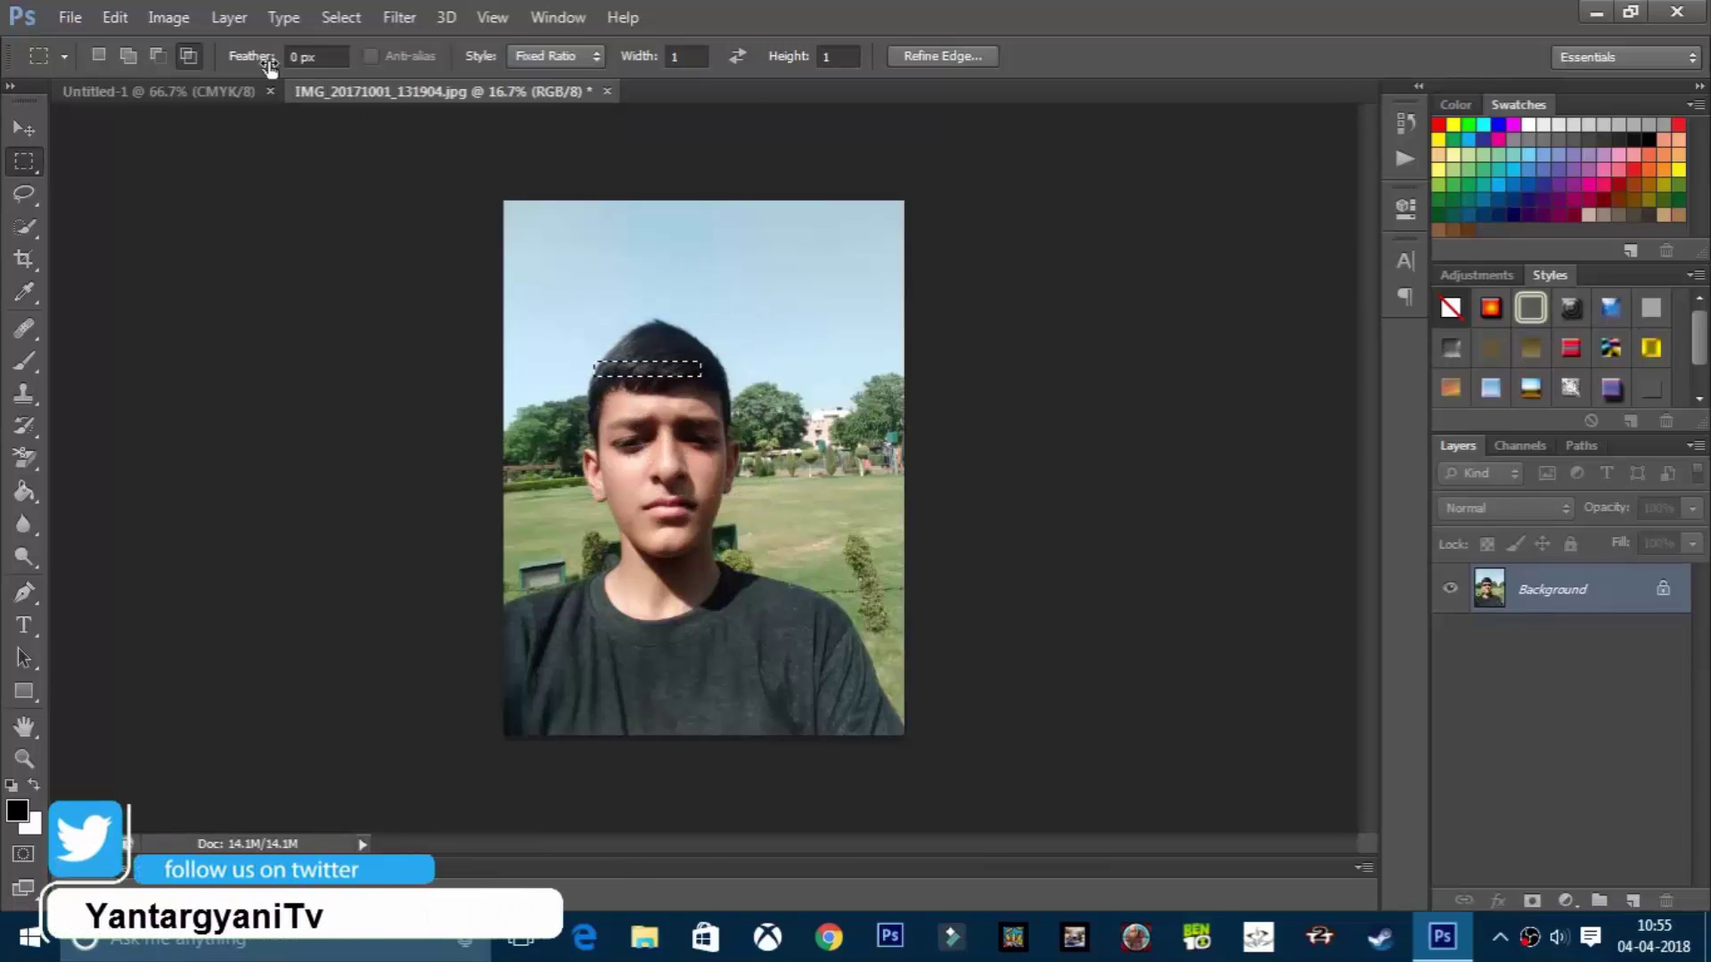
left_click(104, 52)
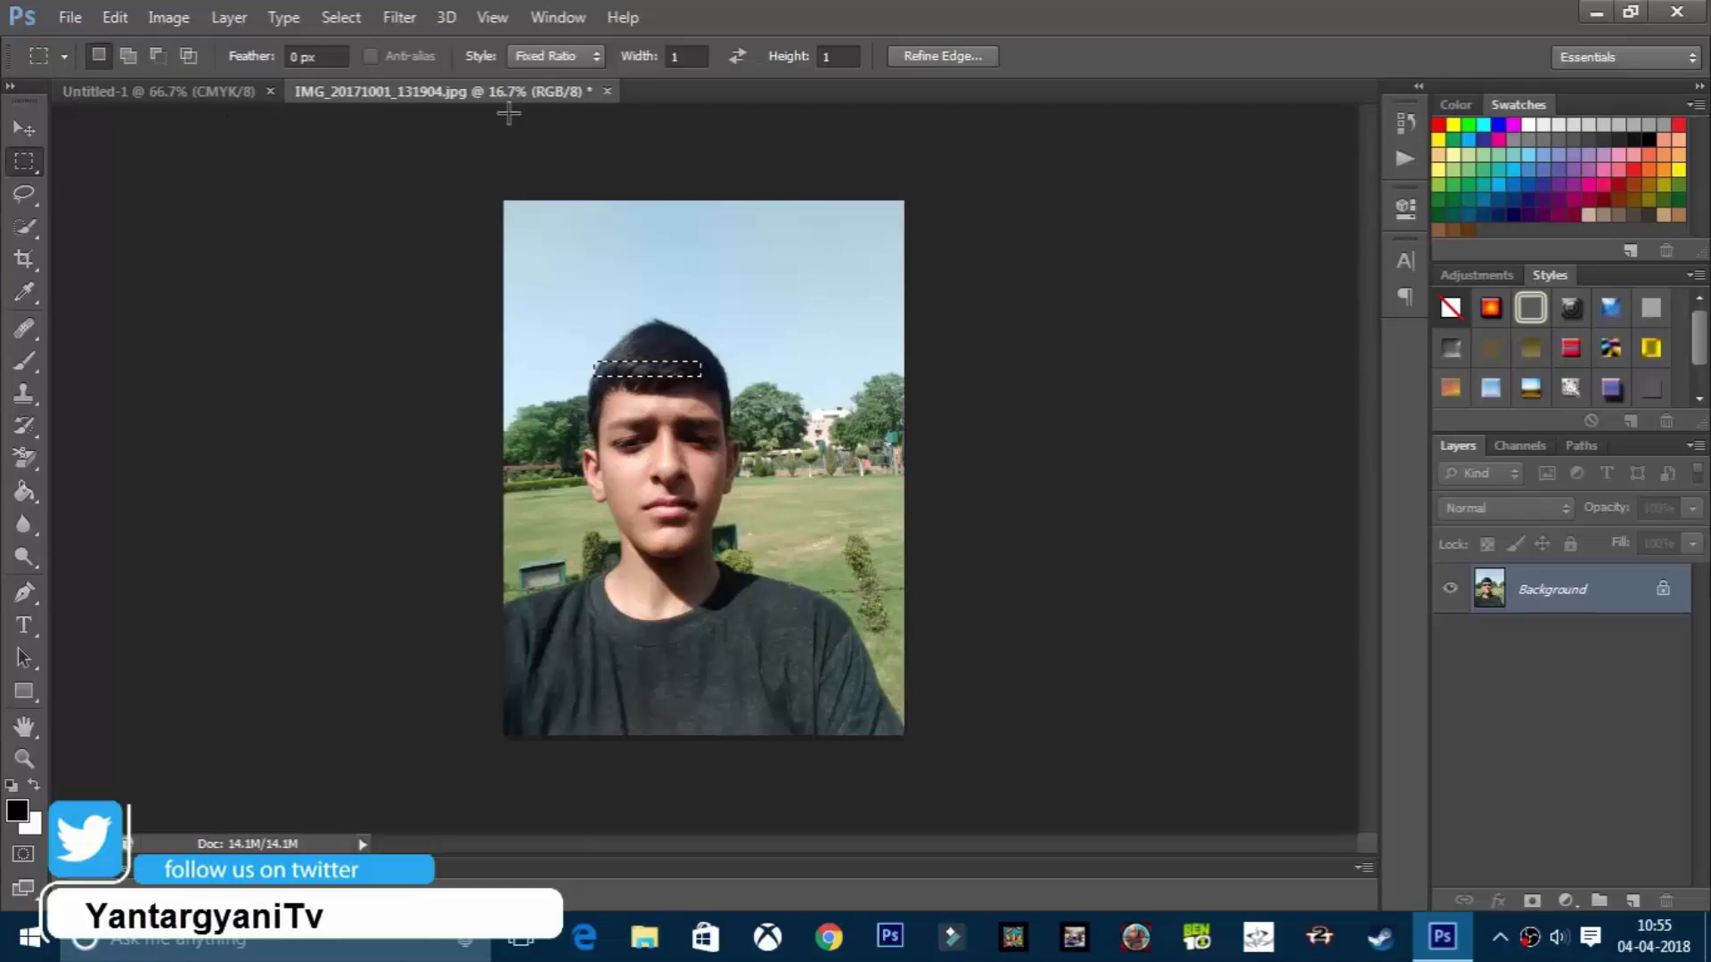
- Refine the hair selection's edge with radius 4.4 px, smooth 62, feather 30.4 px, contrast 29% and shift edge +10%, outputting to a selection
left_click(923, 57)
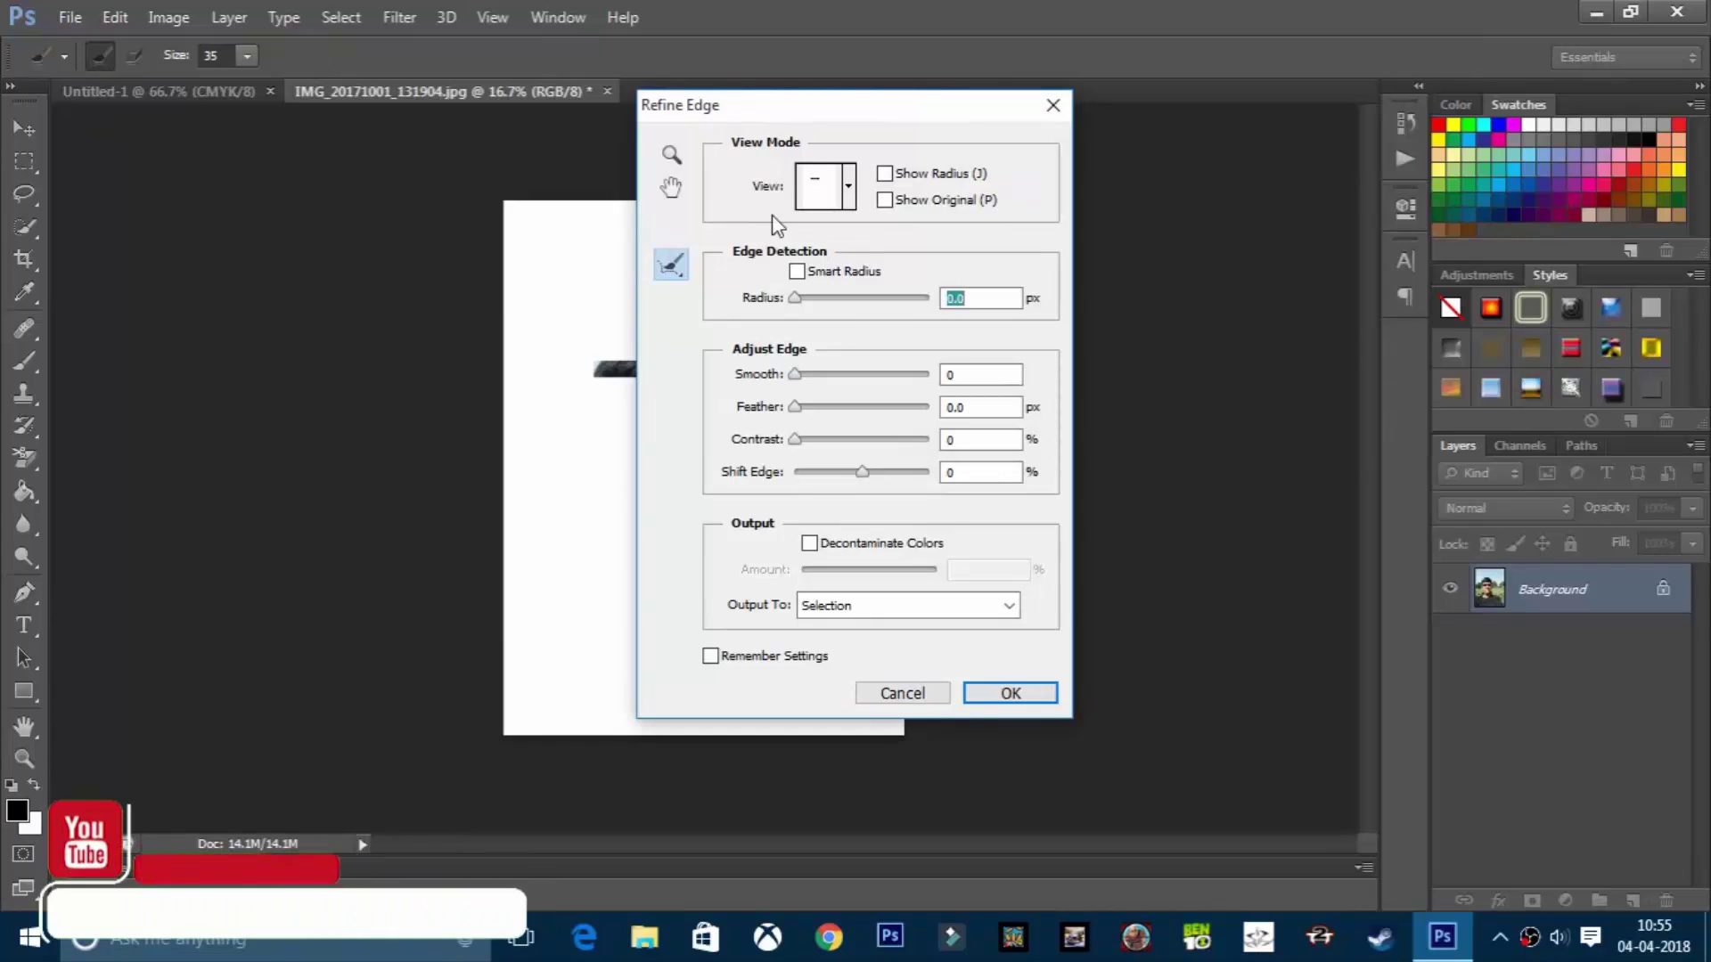
left_click_drag(798, 104, 1147, 130)
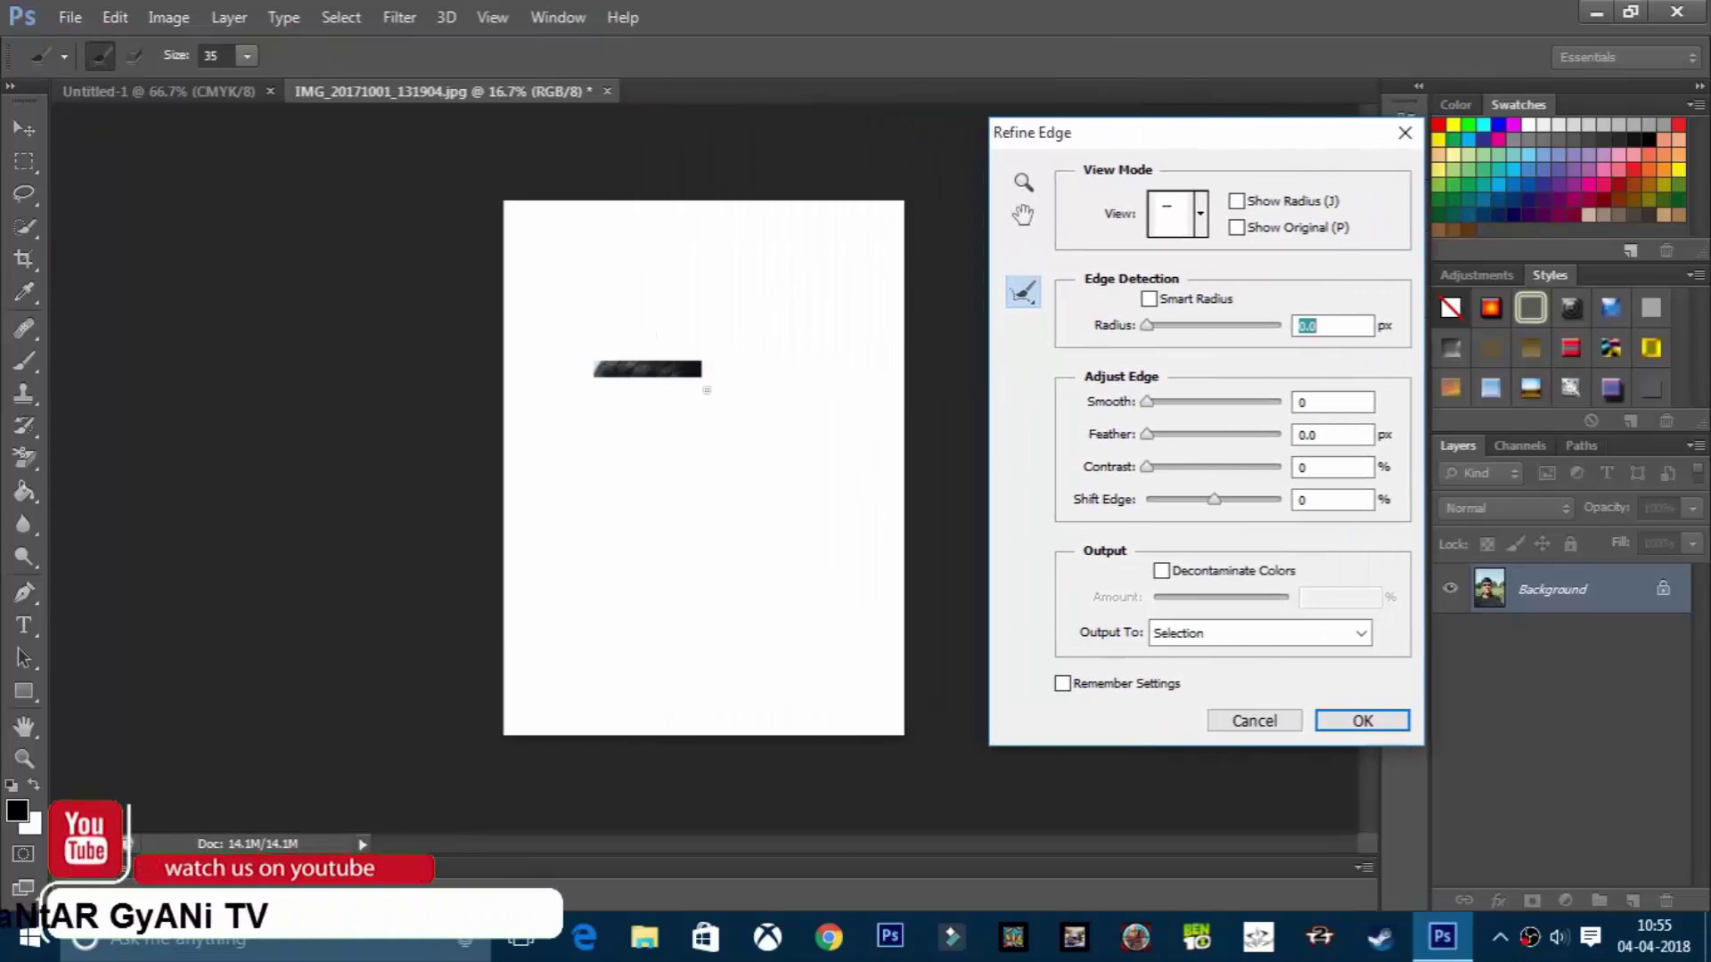
left_click_drag(1195, 335, 1212, 333)
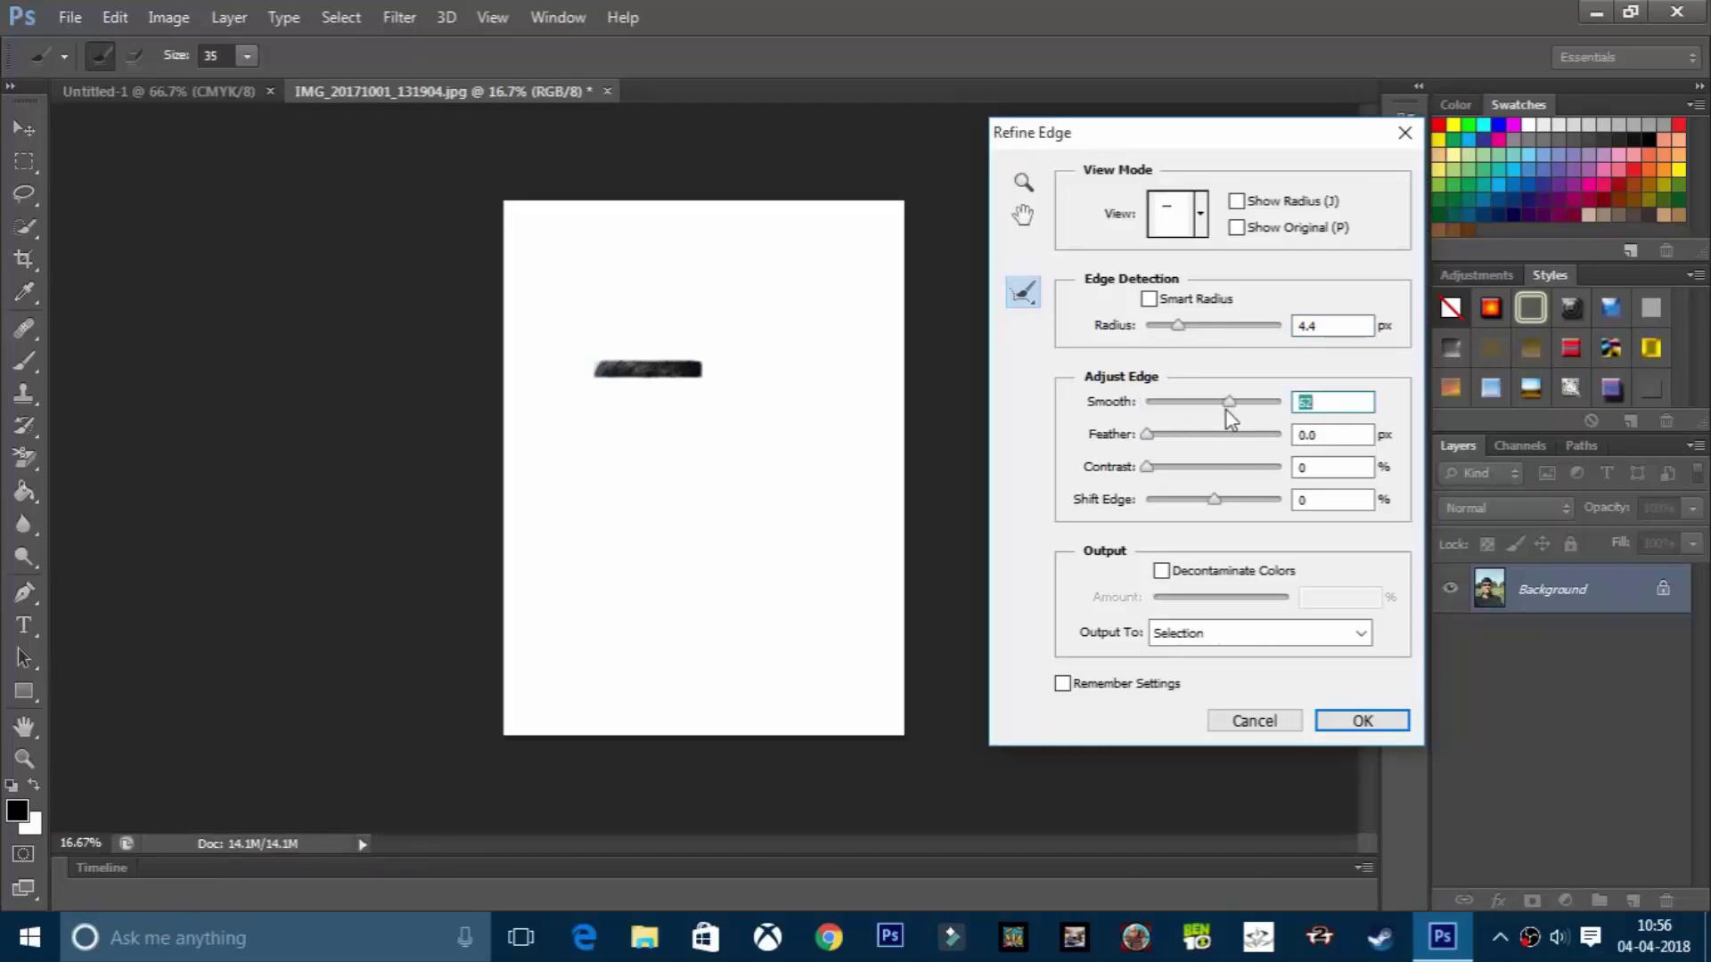
left_click_drag(1147, 436, 1217, 437)
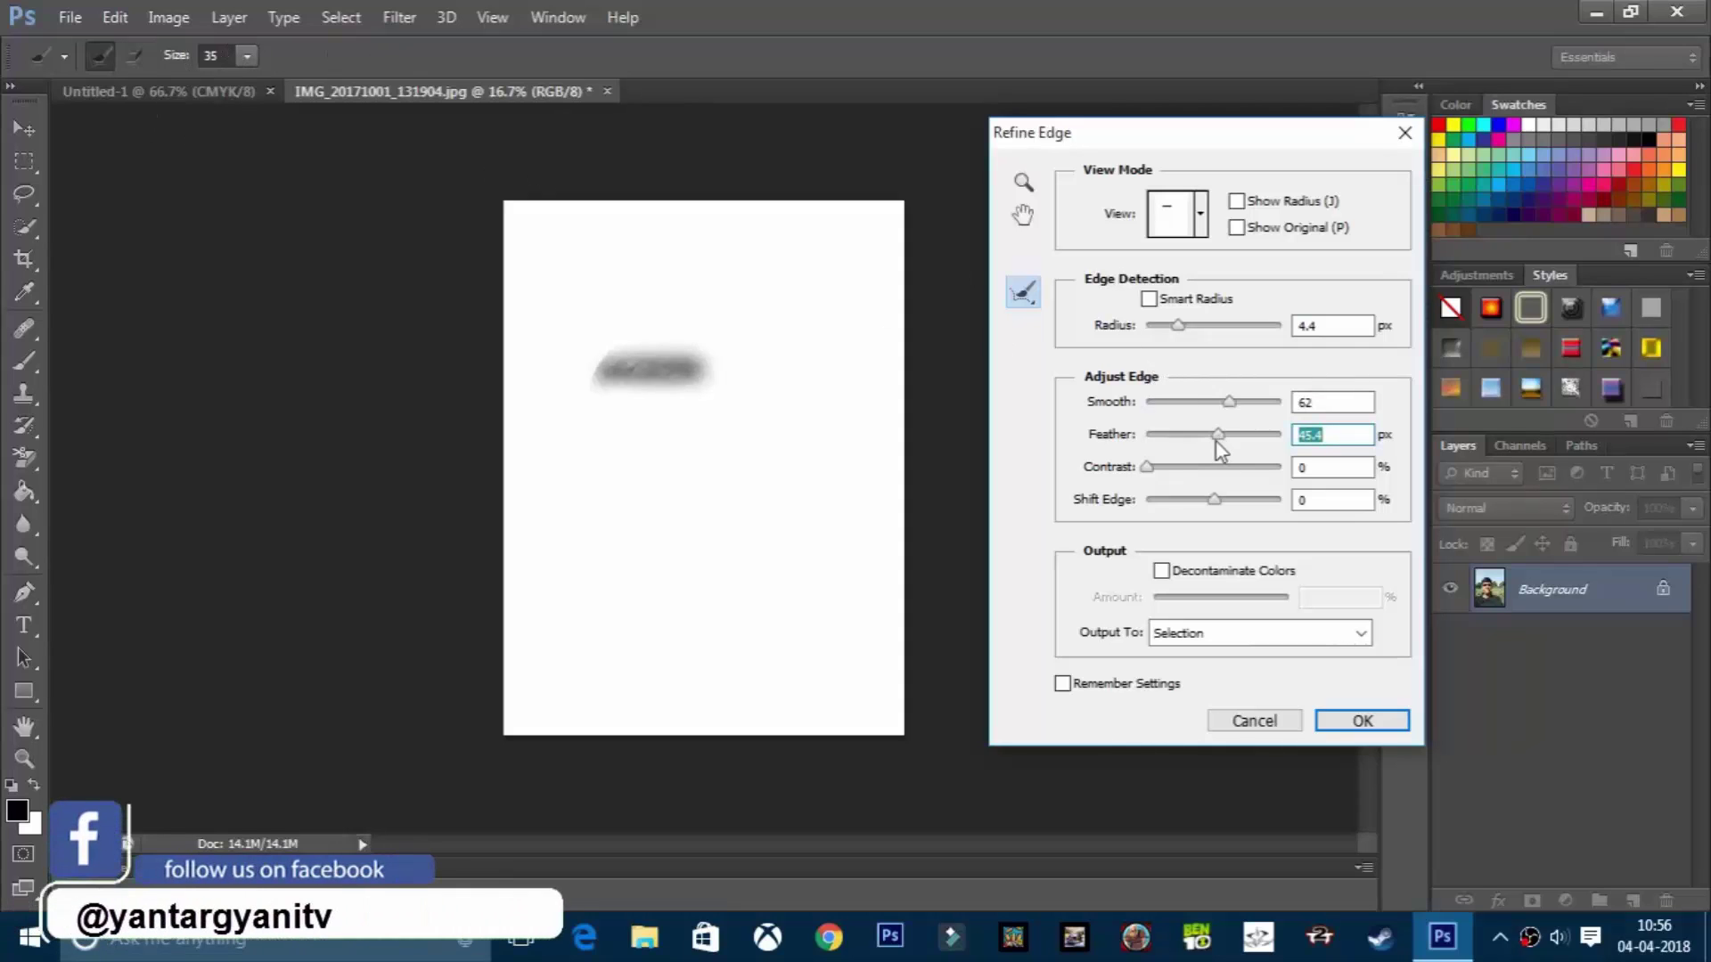
left_click_drag(1192, 440, 1210, 437)
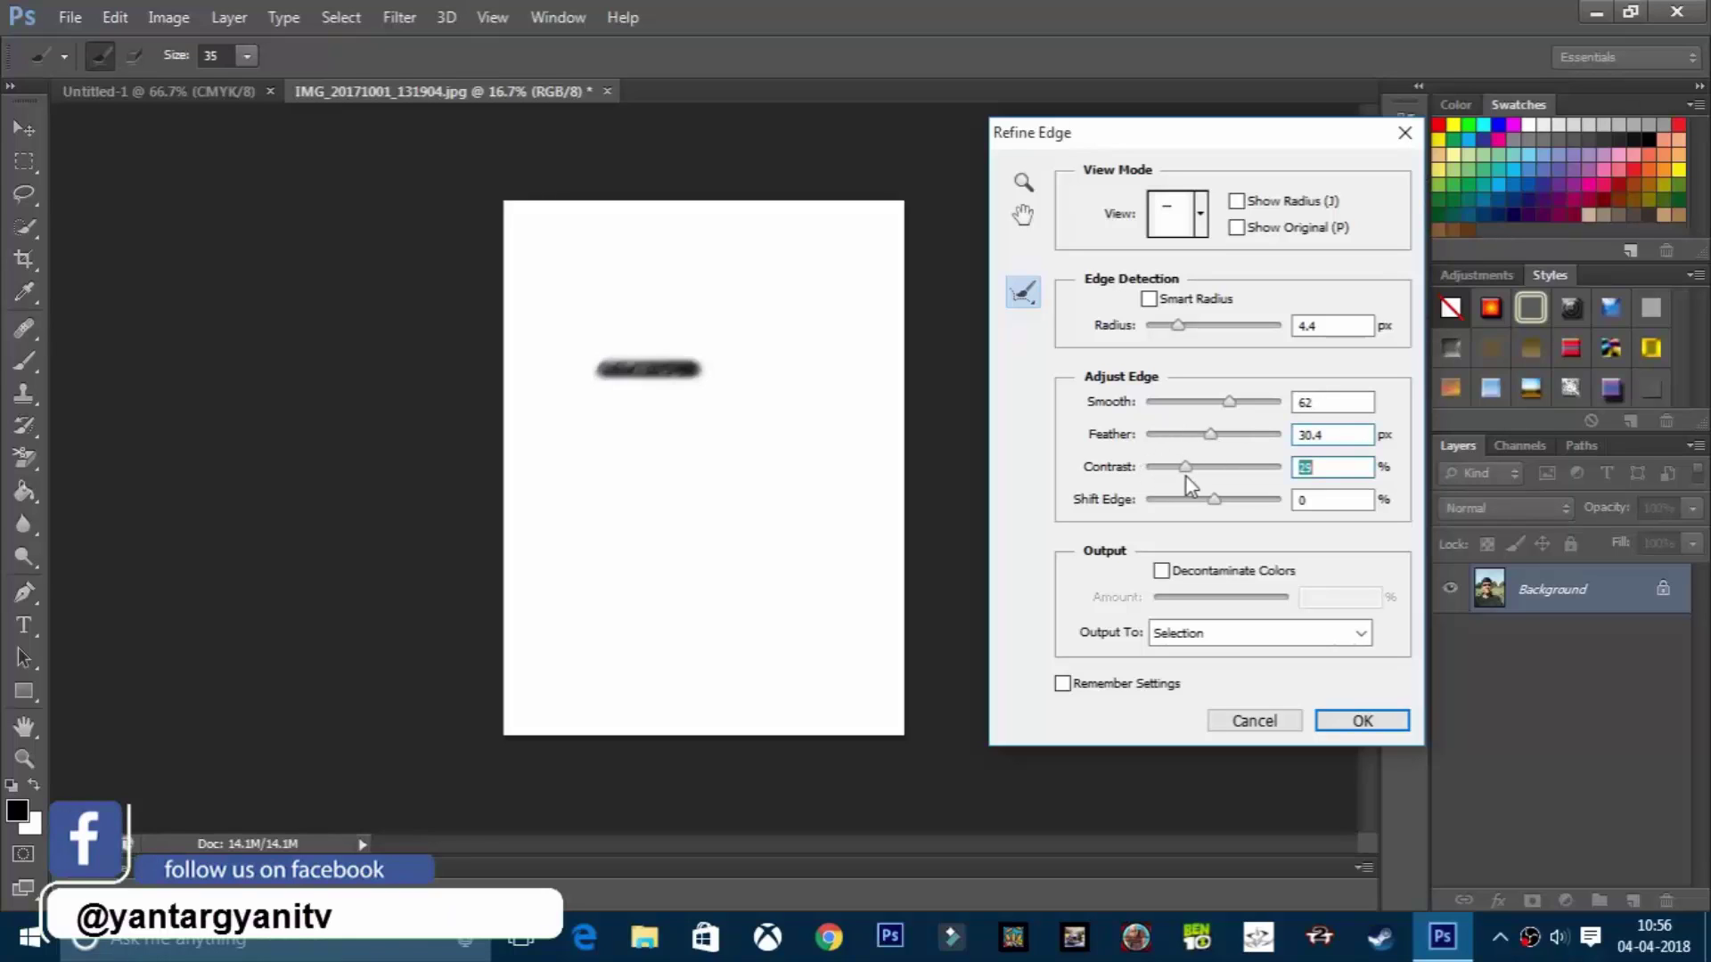
mouse_move(1214, 499)
left_mouse_down()
mouse_move(1201, 501)
mouse_move(1221, 504)
left_mouse_up()
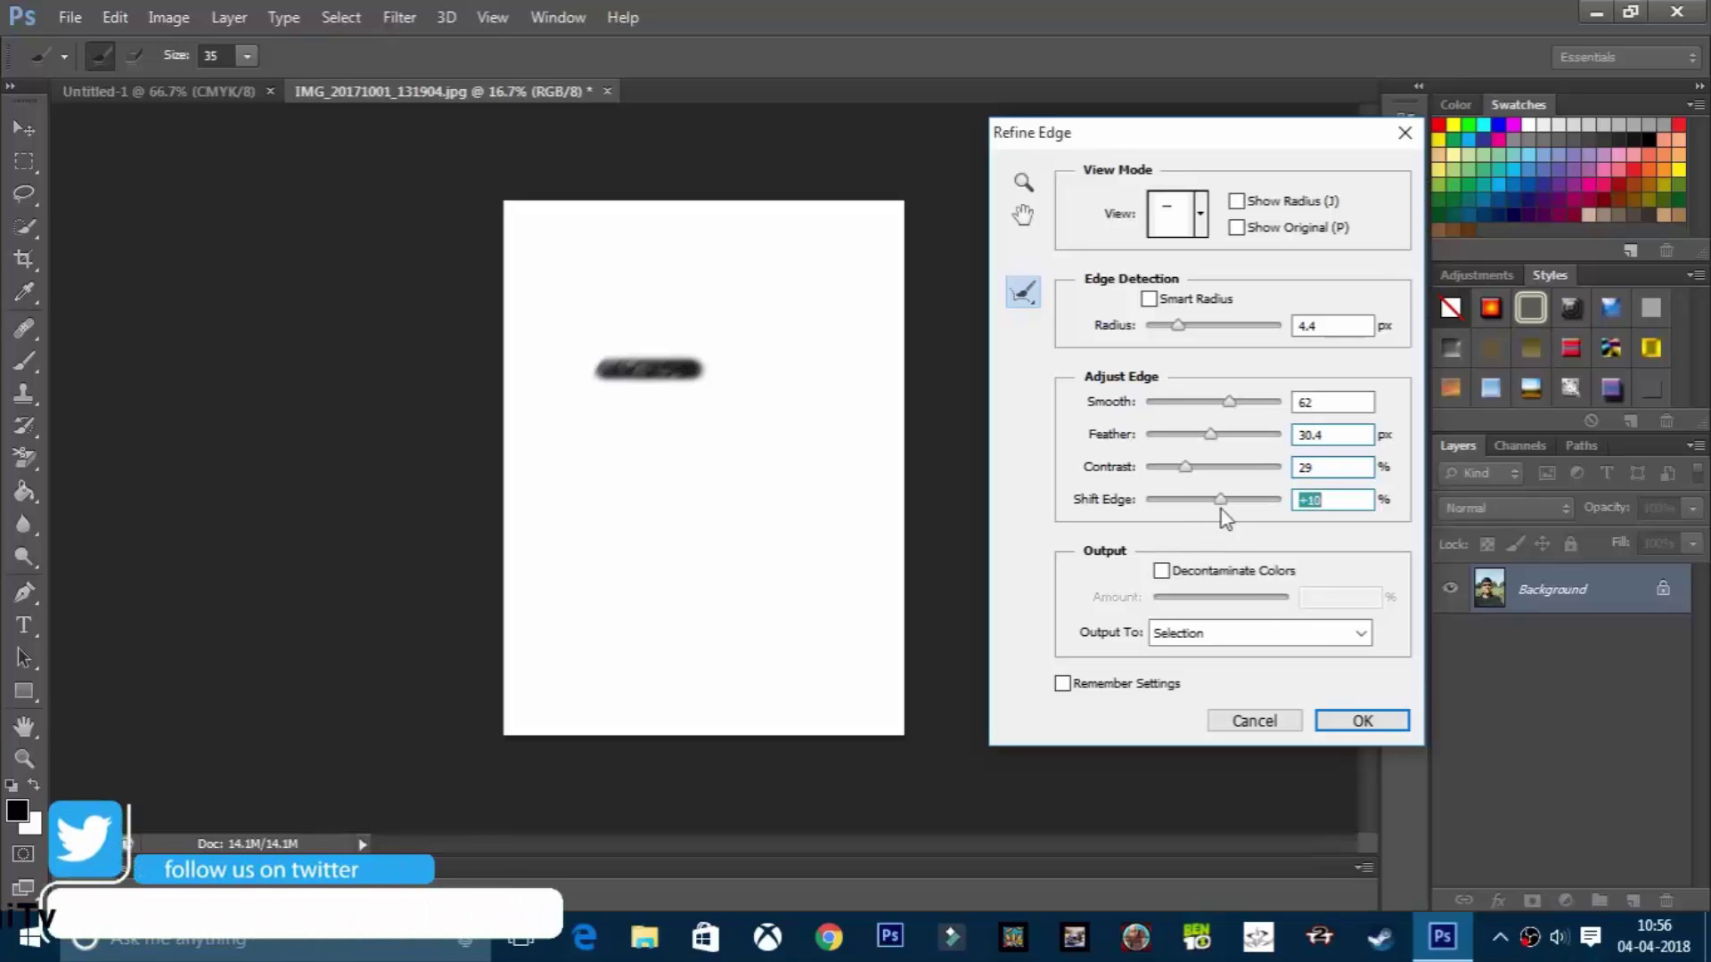
left_click(1346, 724)
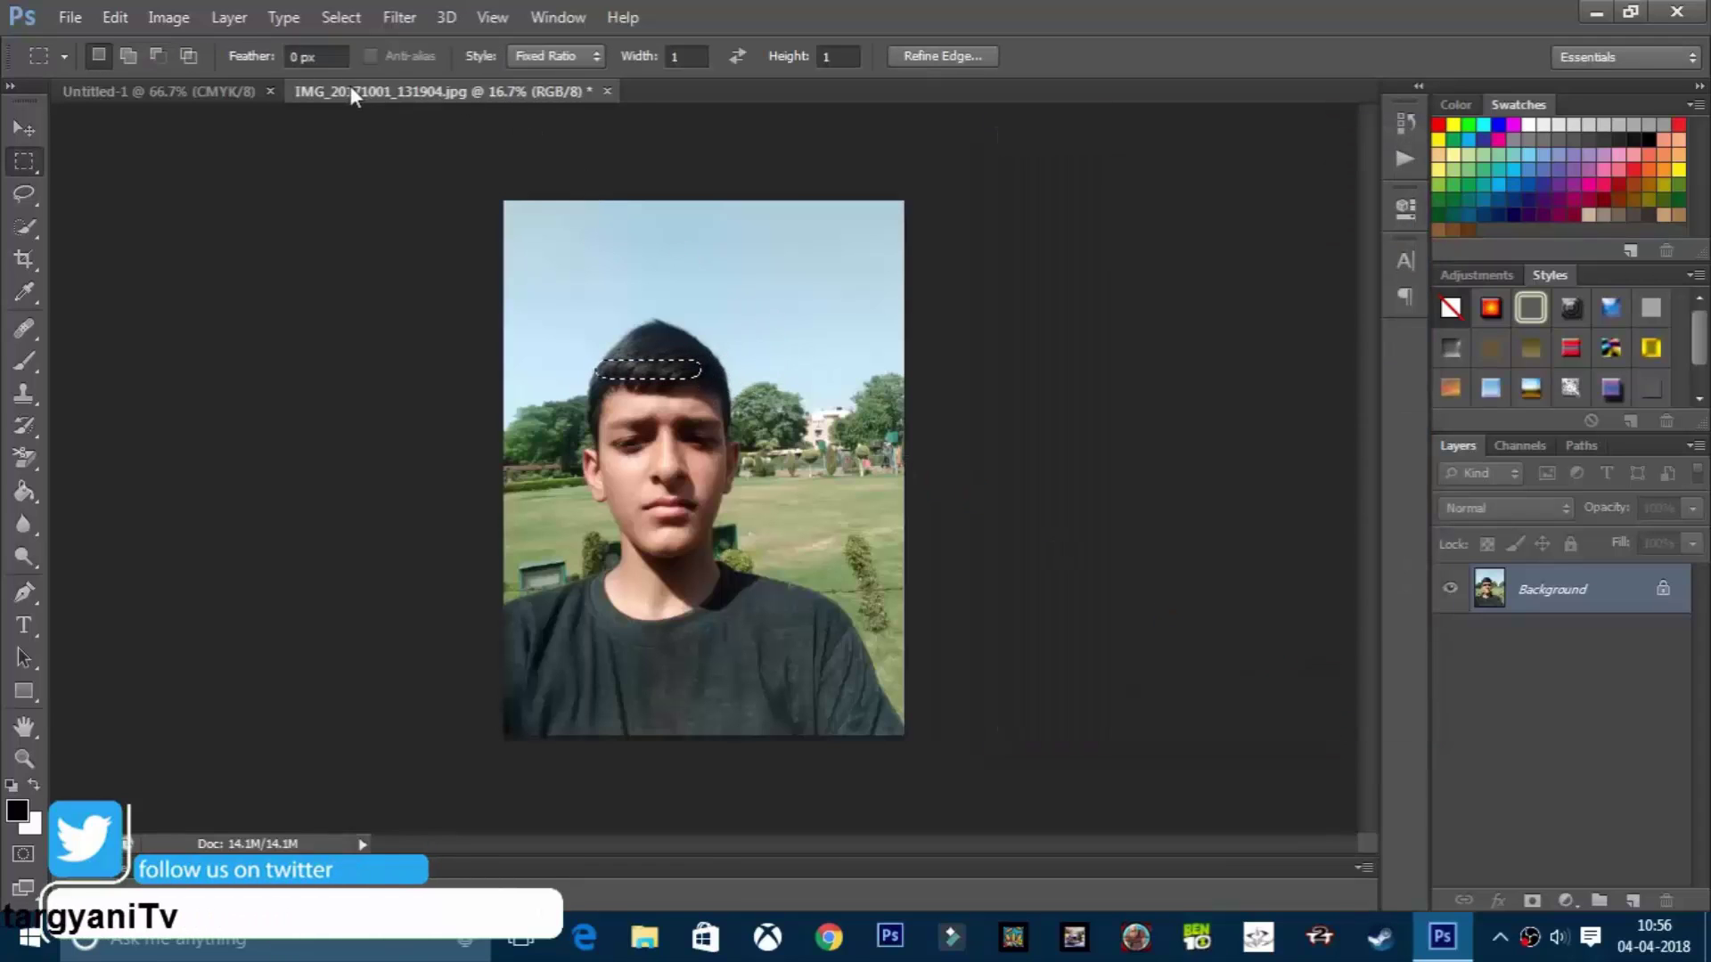
- Replace the selection with an elliptical marquee around the head and add a second ellipse over the lower face, neck and shoulder
left_click(866, 413)
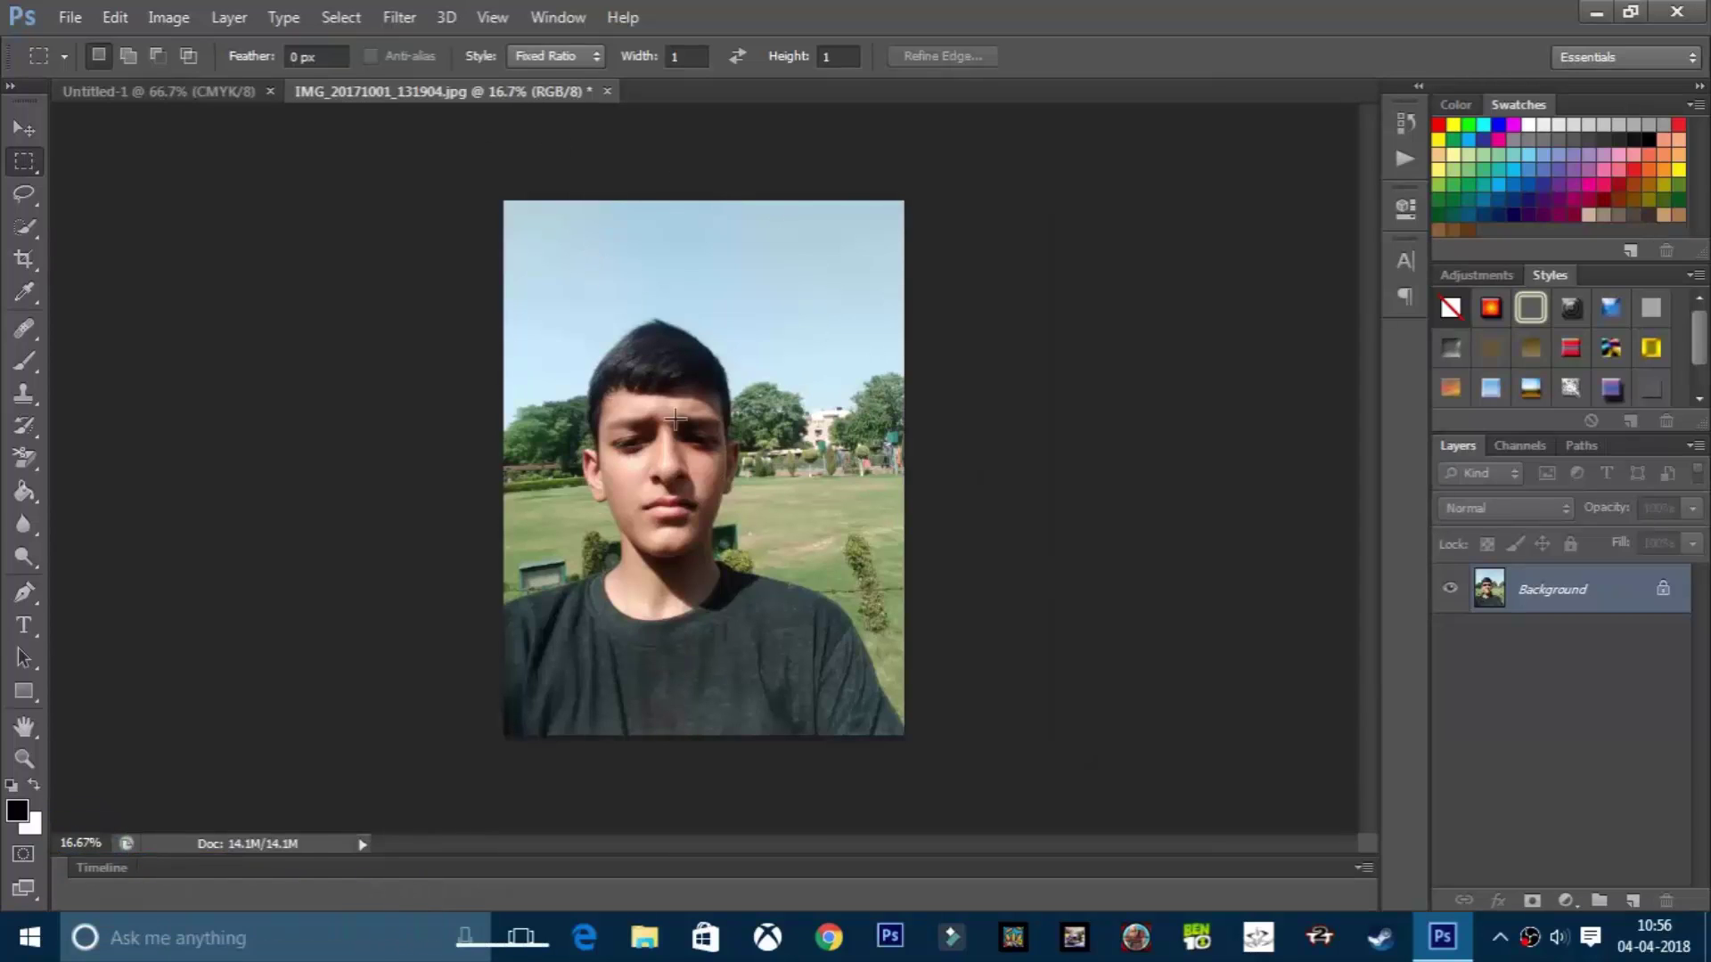
right_click(21, 171)
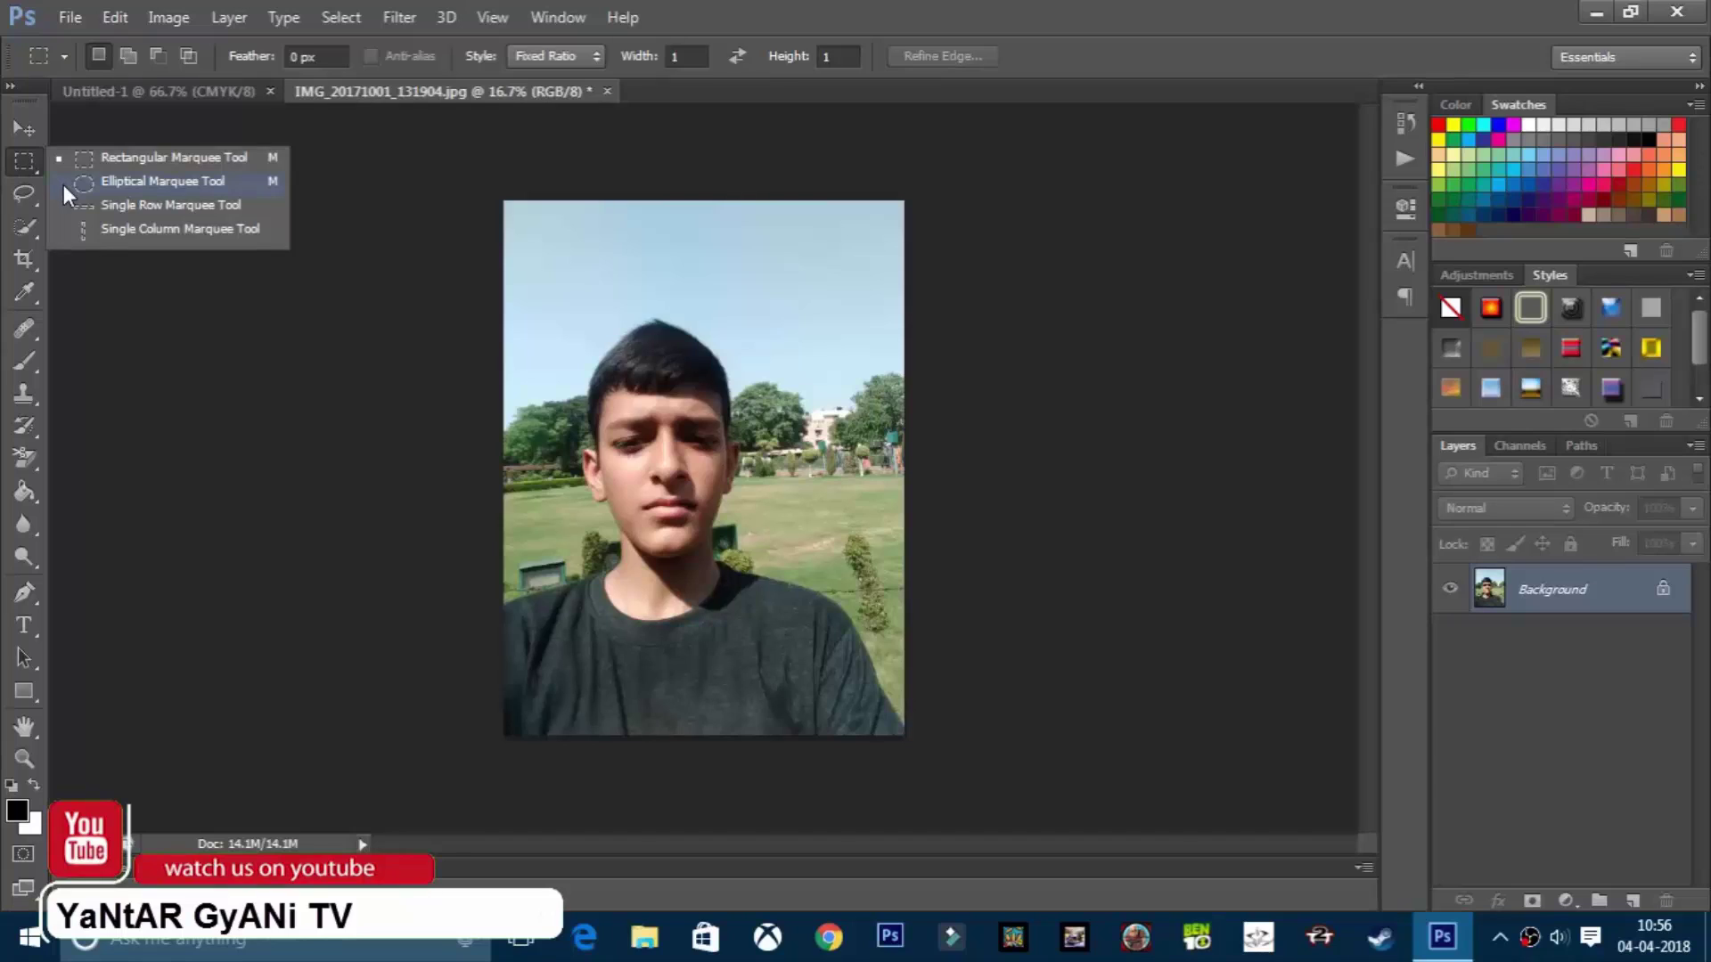
left_click(62, 185)
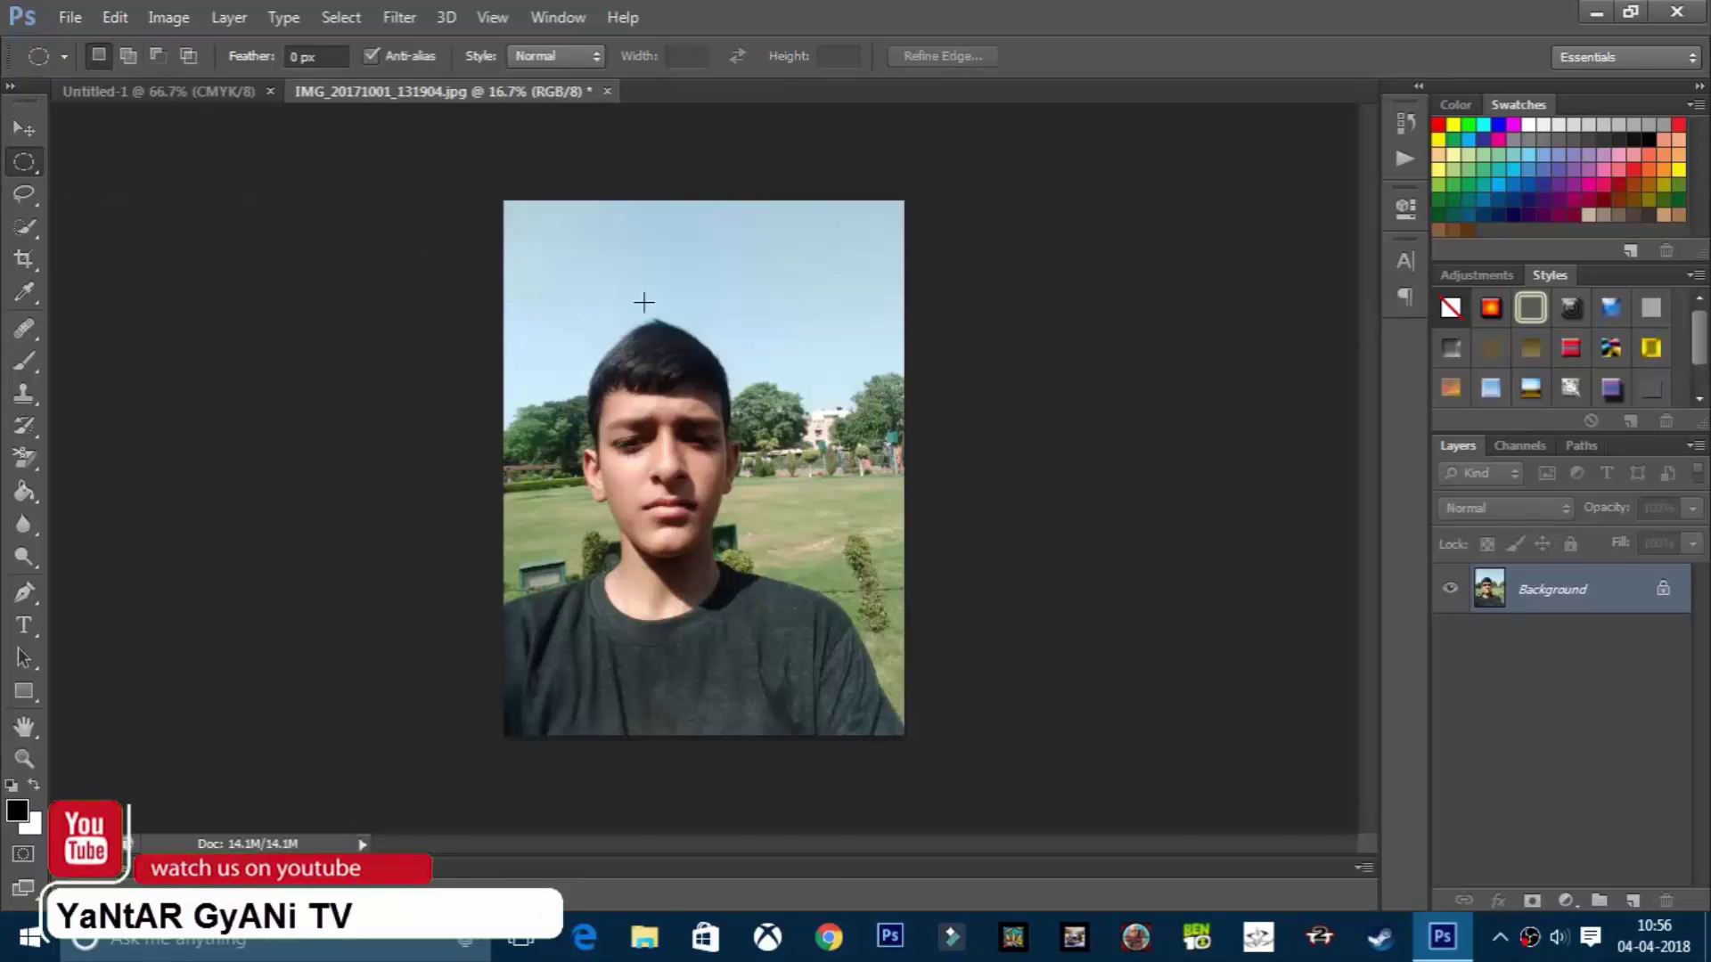
left_click_drag(567, 294, 757, 601)
left_click(132, 59)
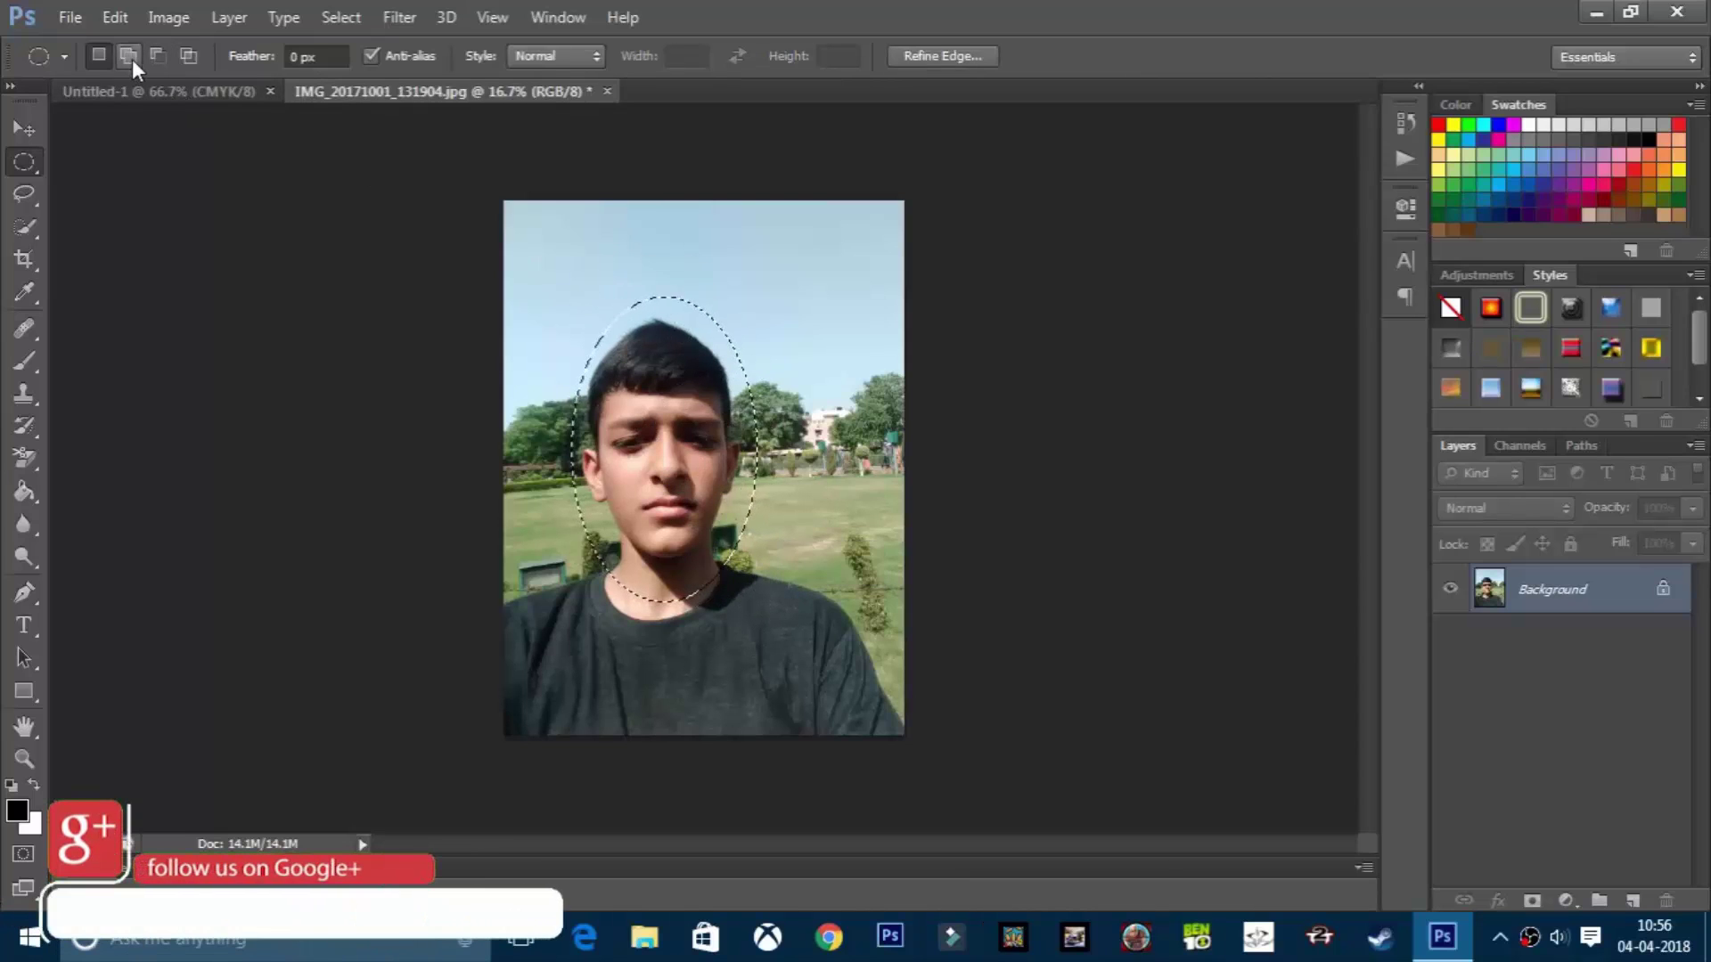
left_click_drag(655, 473, 793, 673)
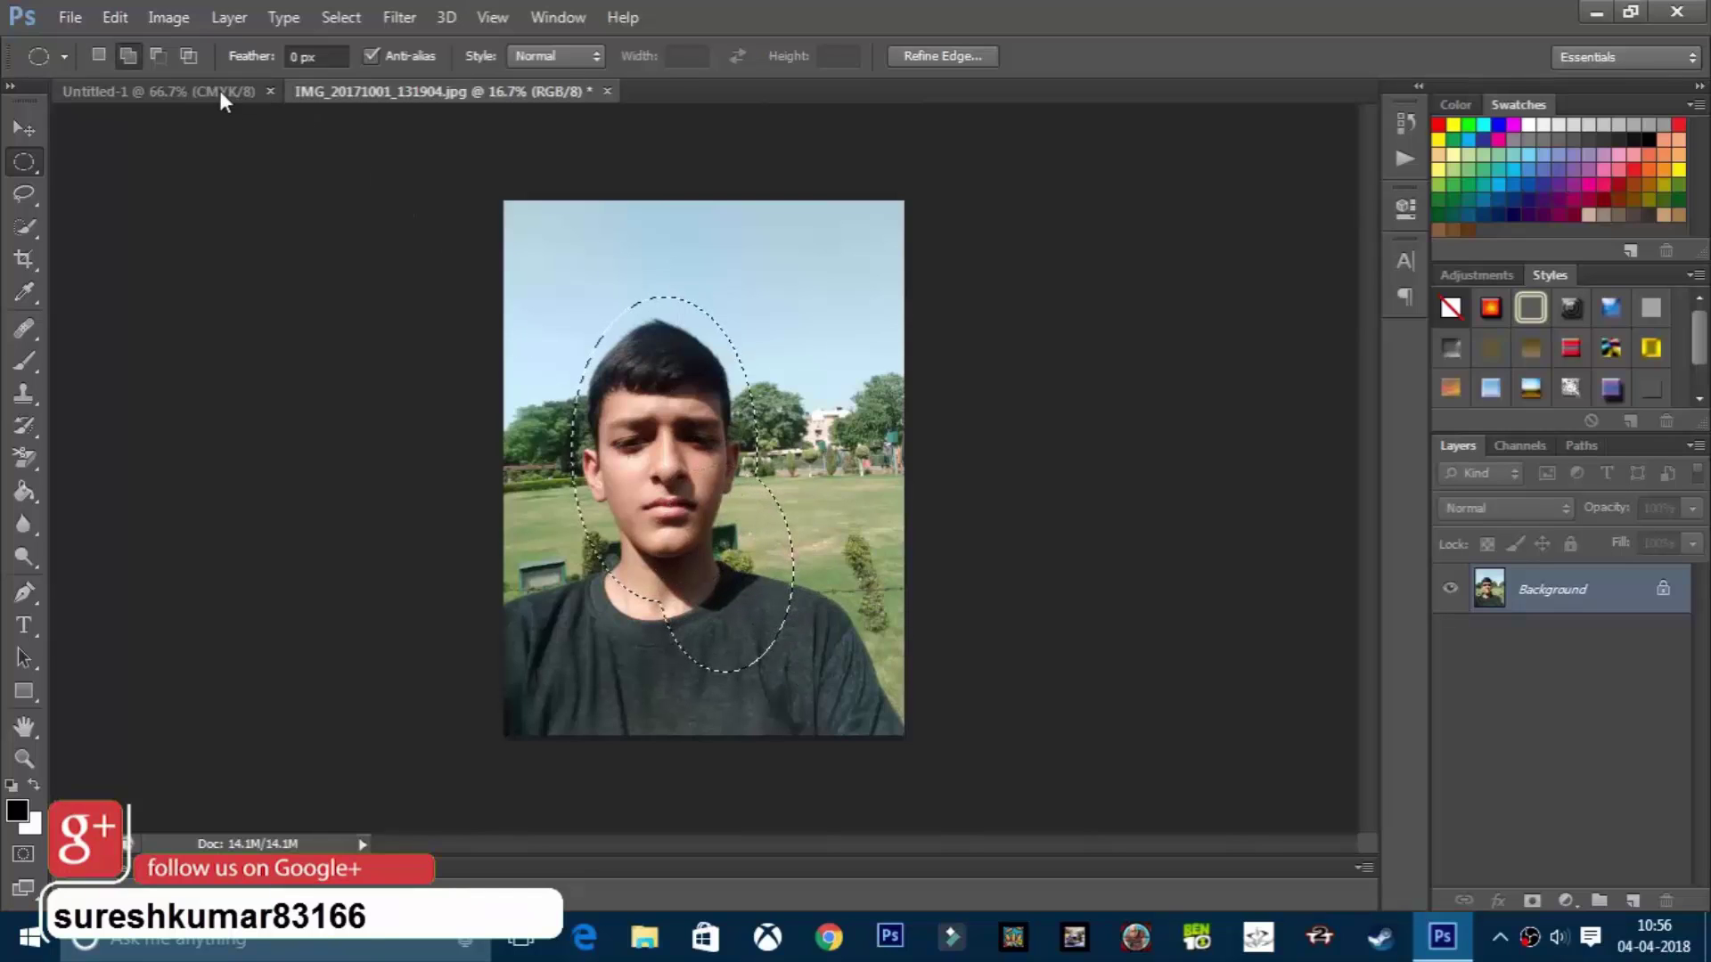
- Subtract an ellipse over the neck and shoulder from the selection, and intersect the remainder with a wide ellipse across the forehead
left_click_drag(843, 489, 664, 697)
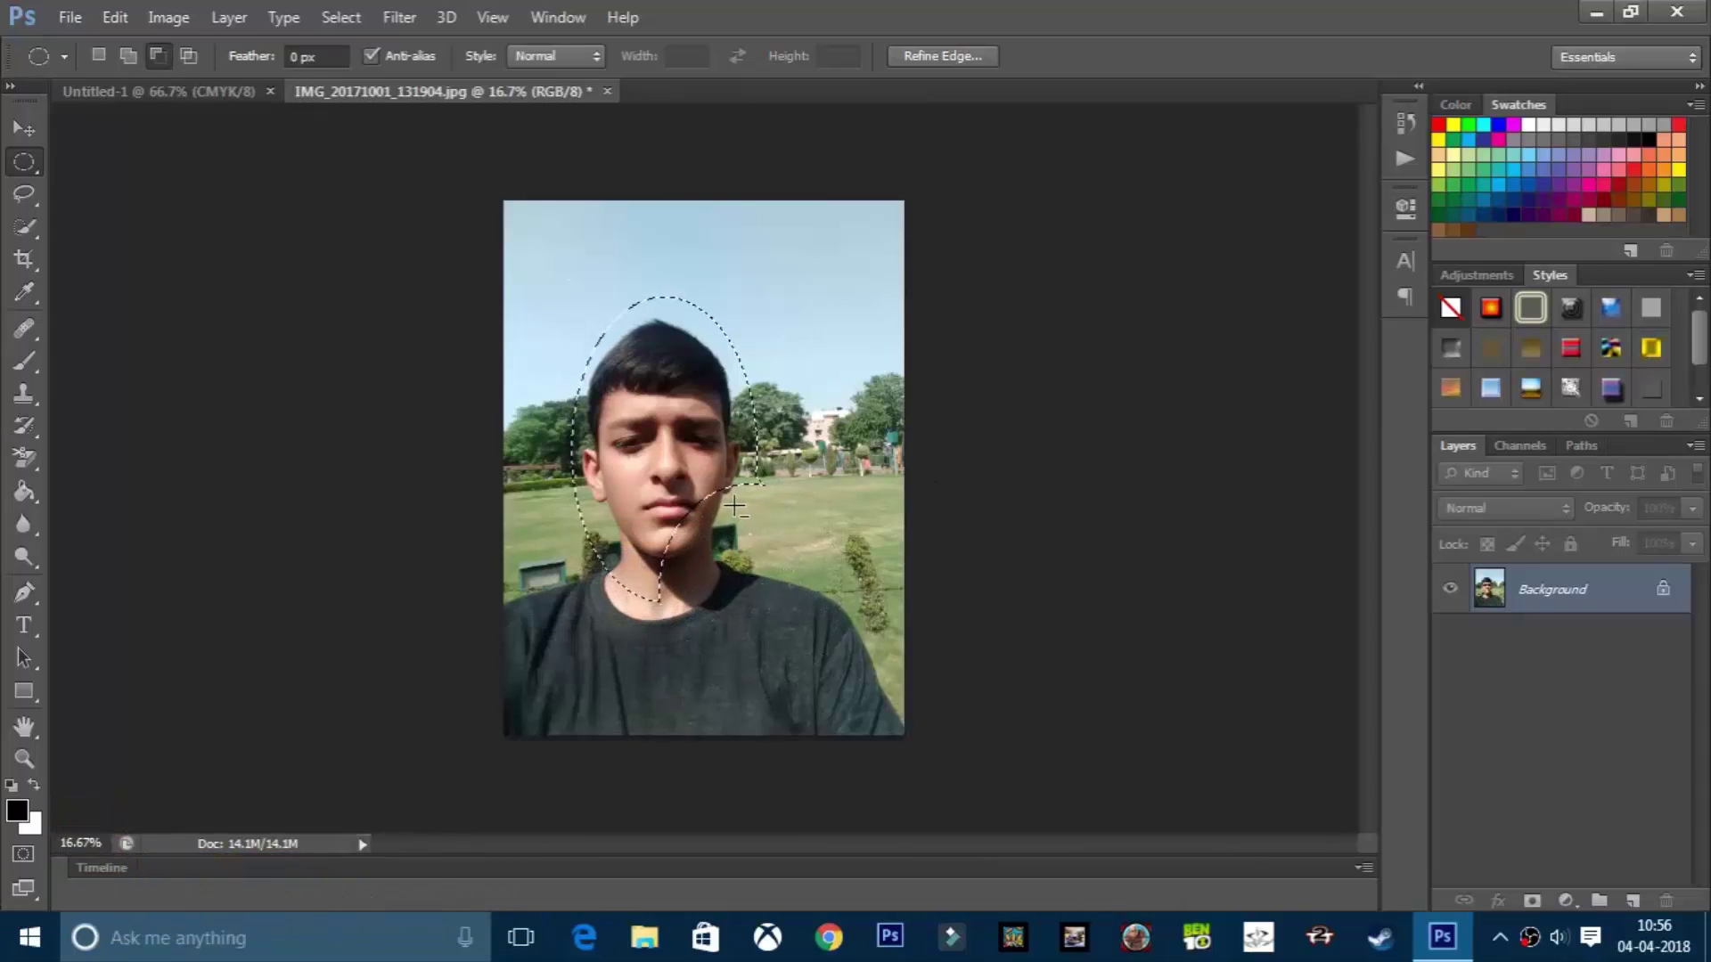
left_click_drag(565, 357, 772, 431)
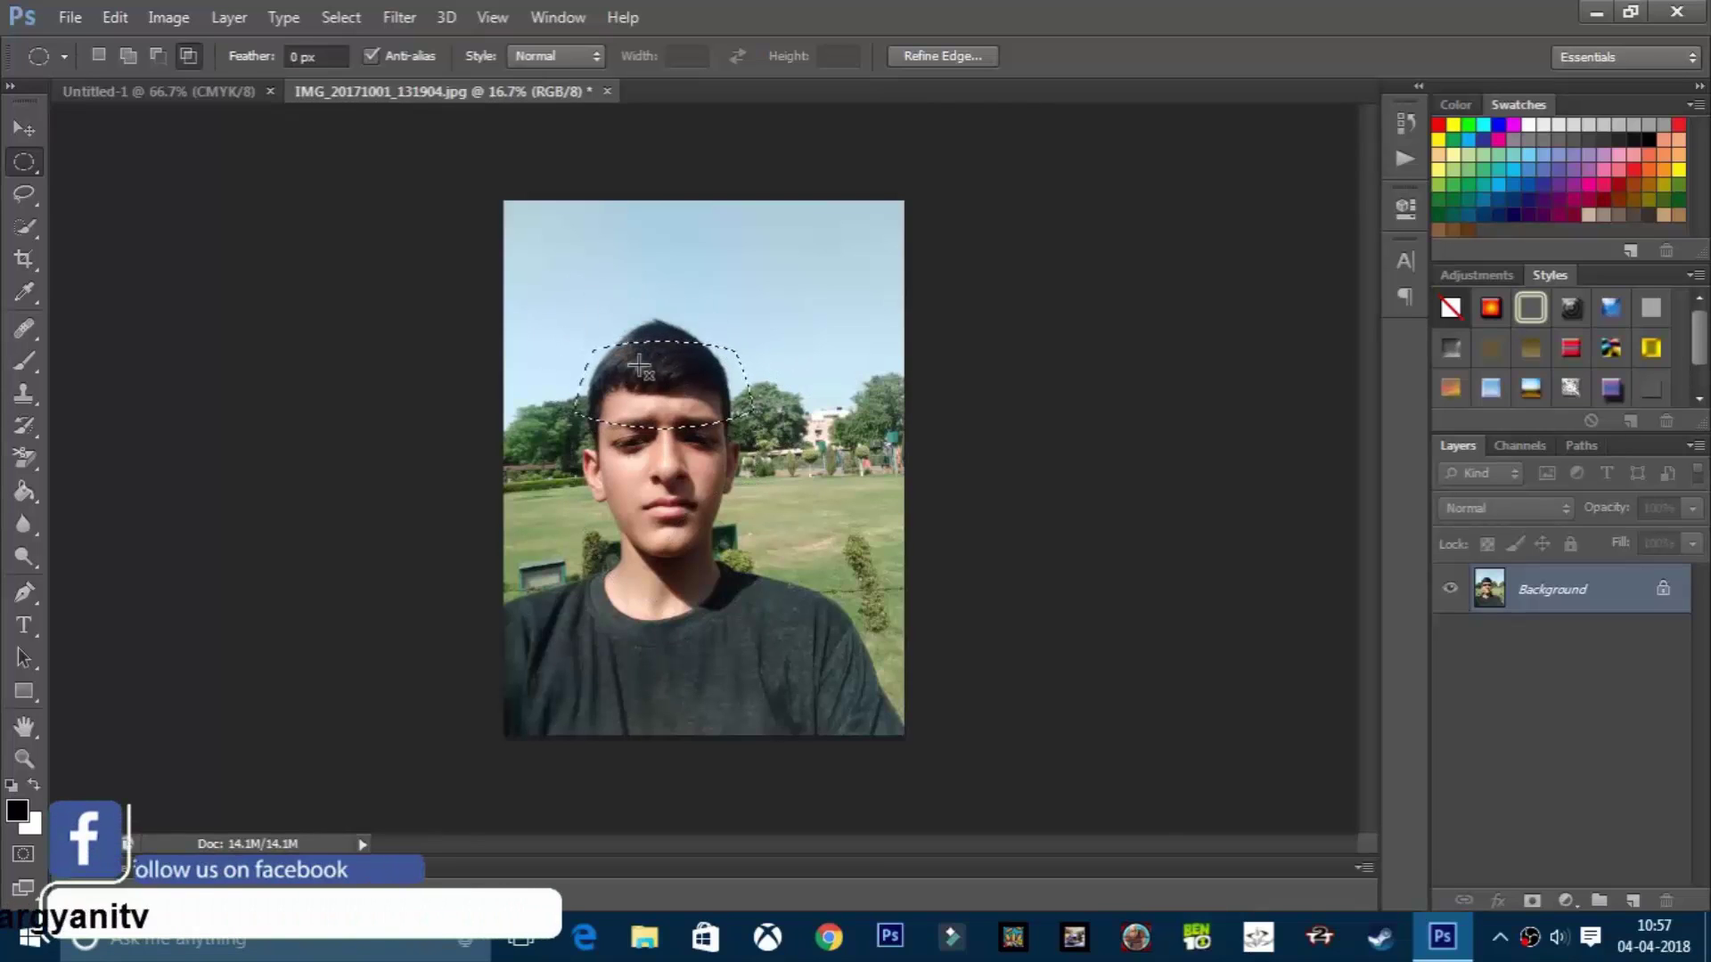
- Select a single pixel row across the photo at the height of the shirt collar with the Single Row Marquee tool
right_click(21, 165)
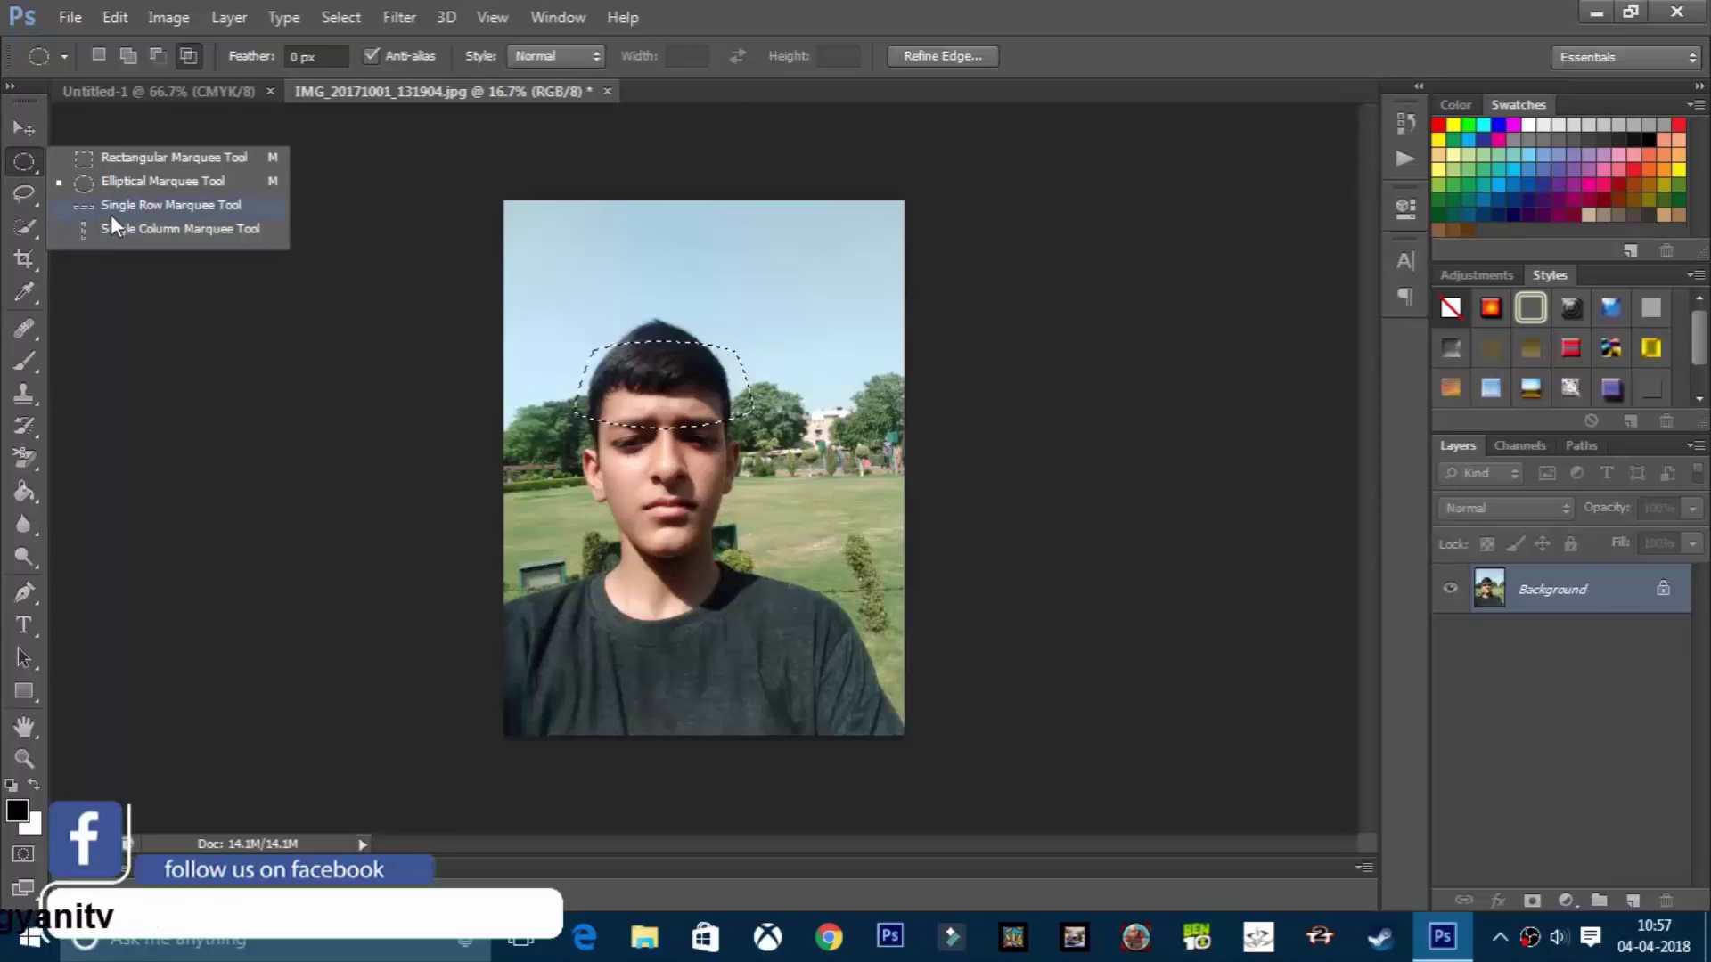
left_click(110, 212)
left_click(642, 368)
left_click_drag(642, 368, 684, 598)
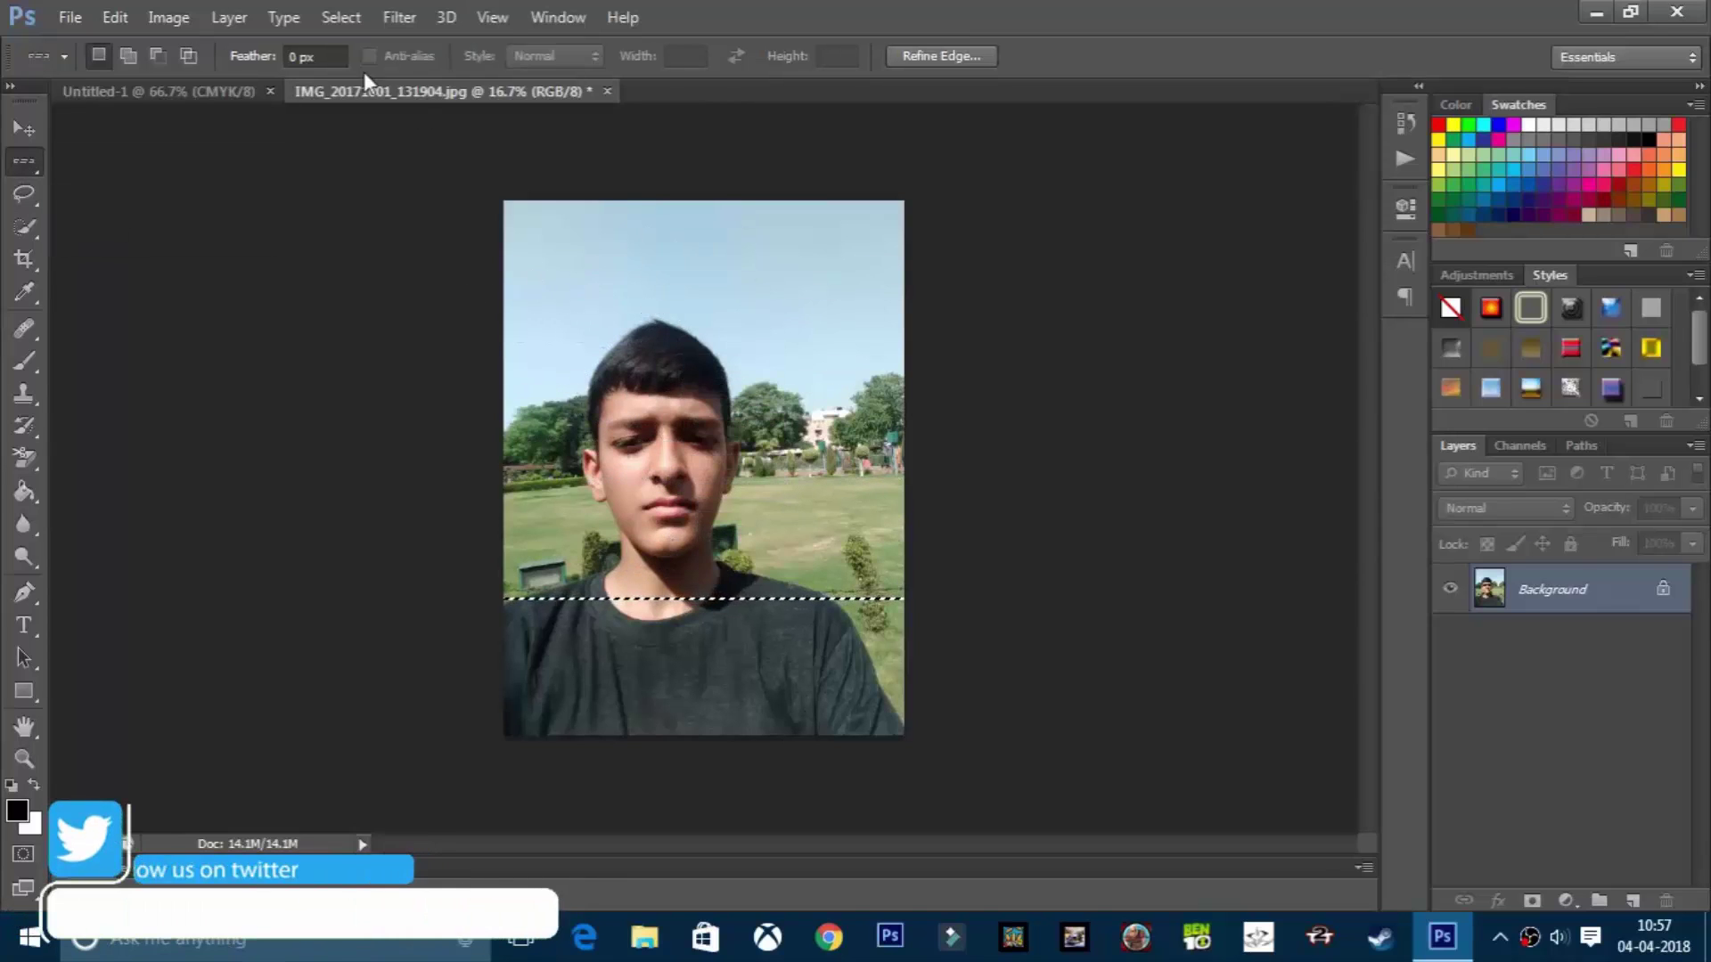
- Float the photo's window over Untitled-1 and copy the whole photo into that document with the Move tool
left_click(178, 92)
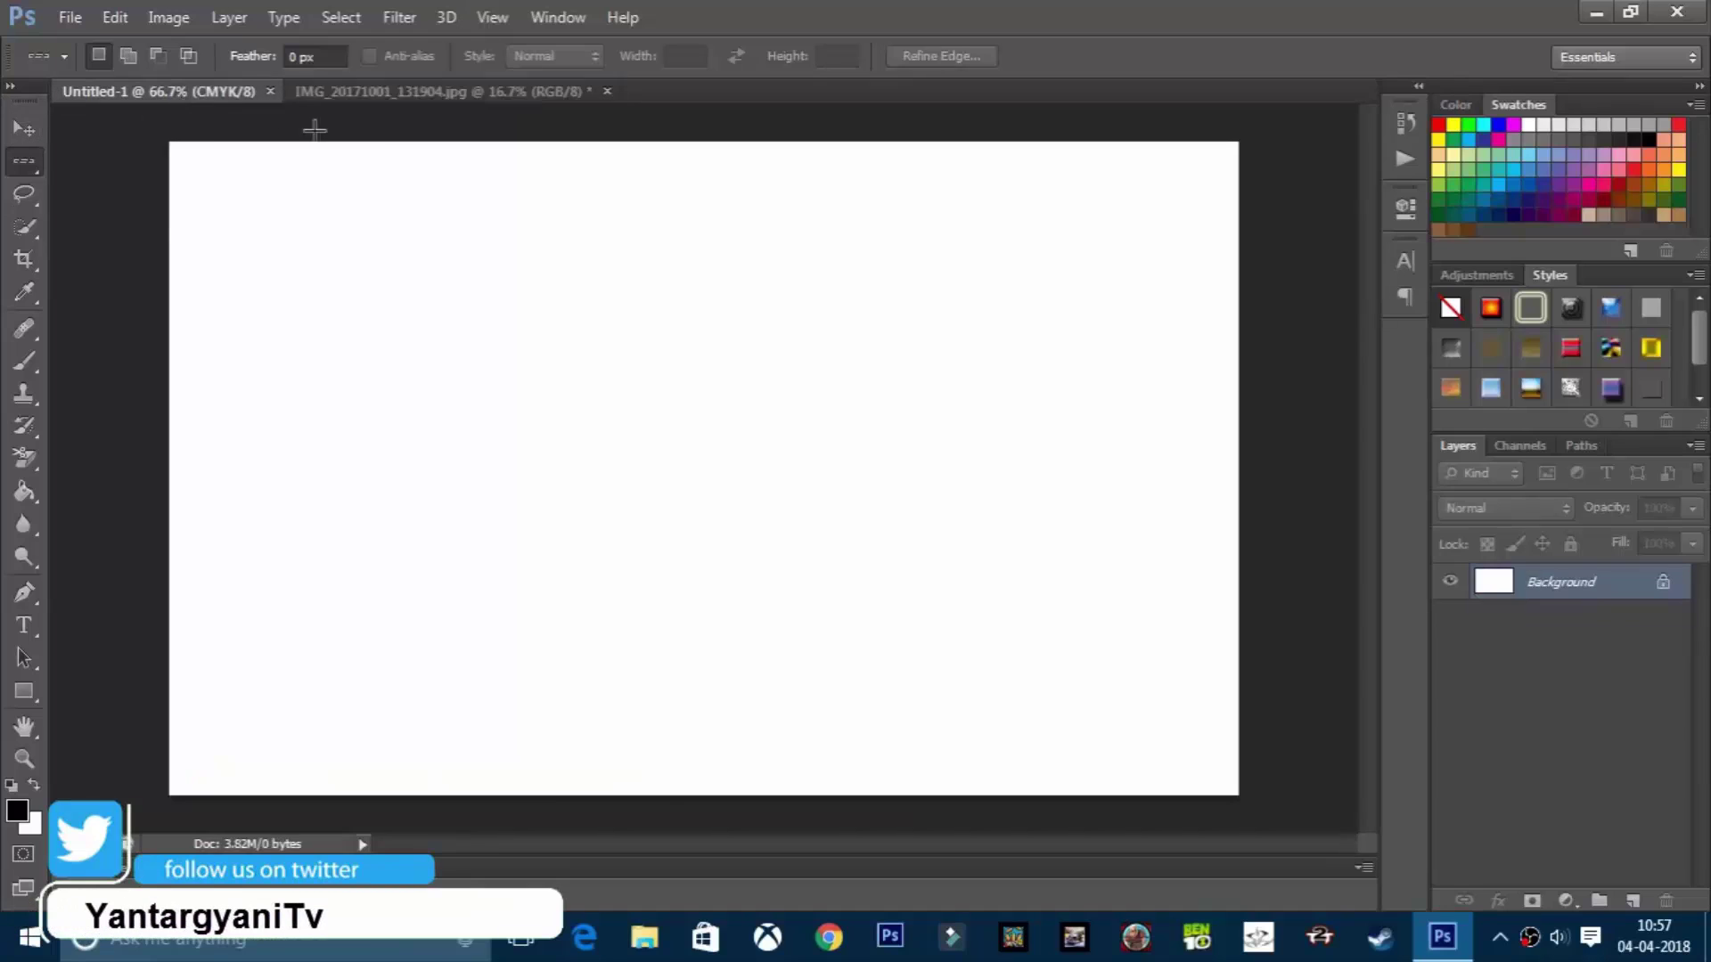
left_click(383, 91)
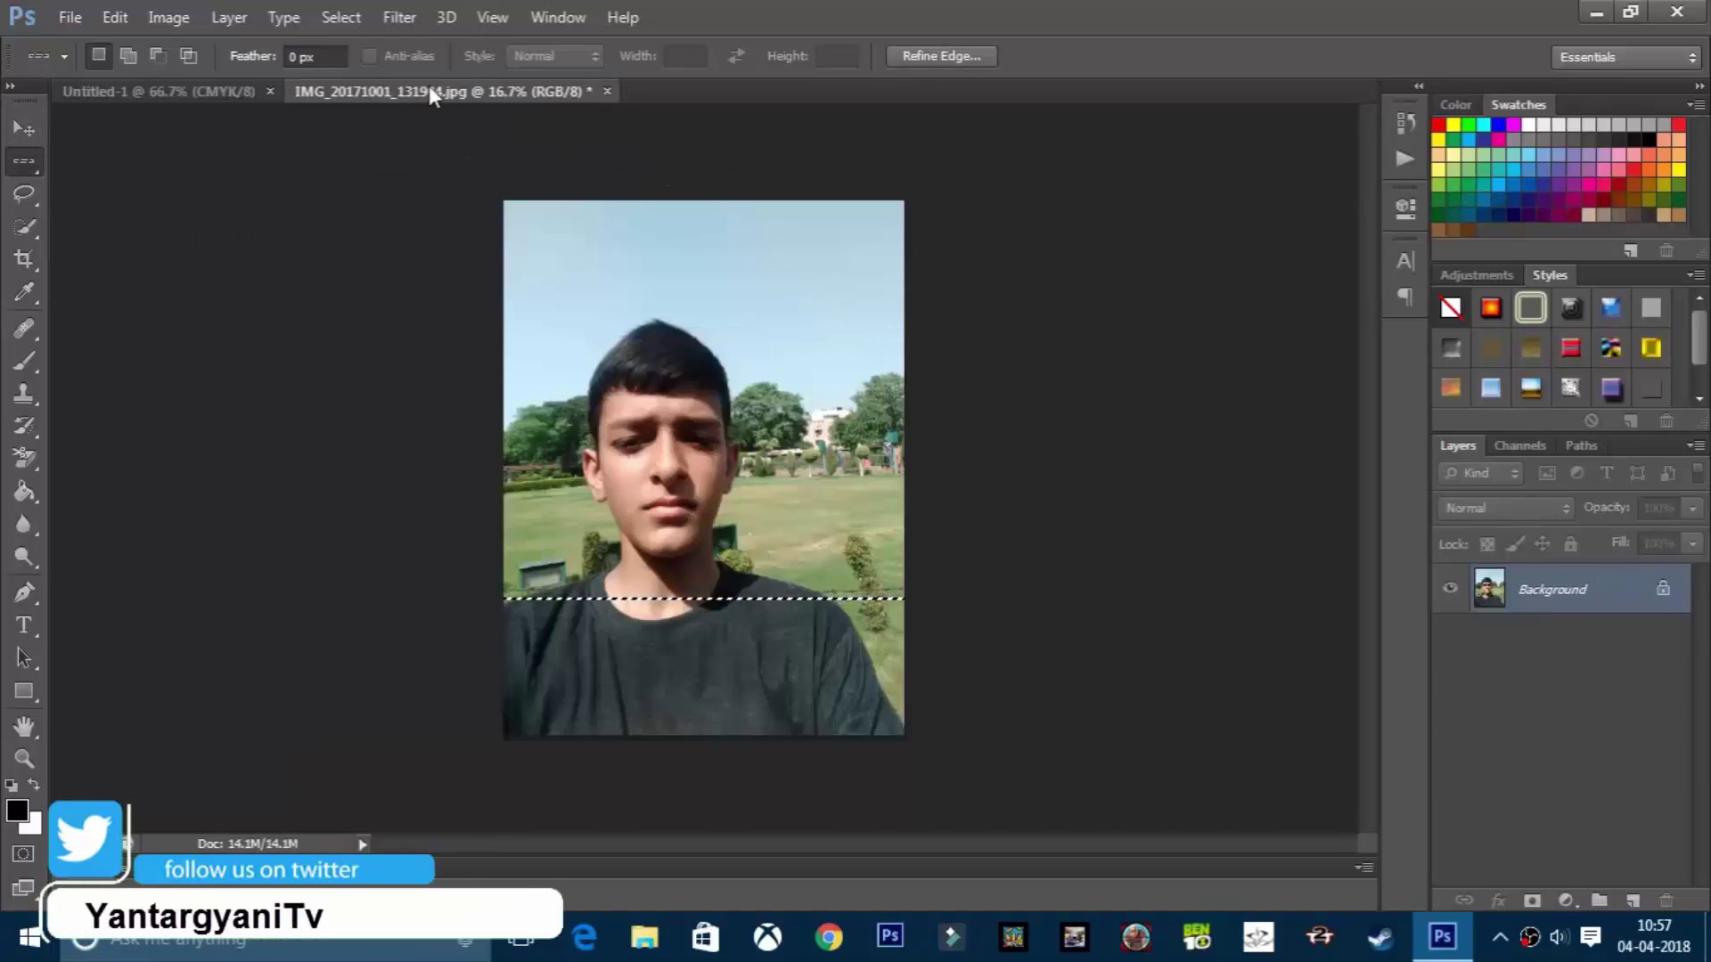
left_click_drag(437, 93, 810, 207)
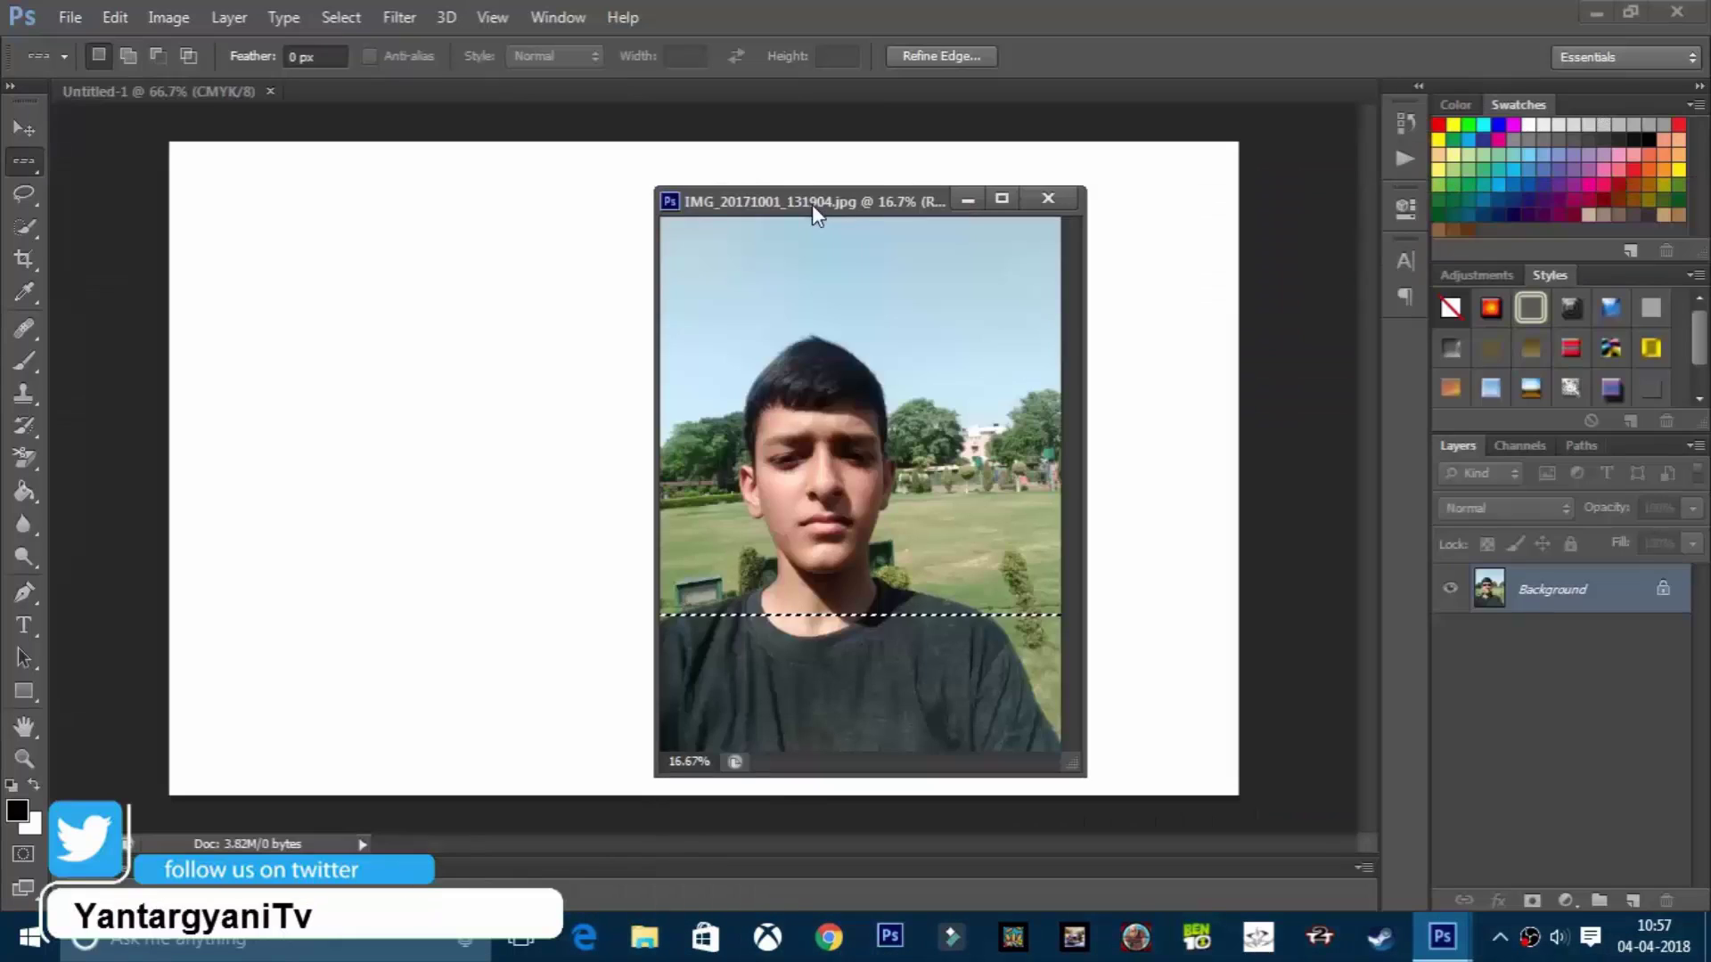
left_click(24, 133)
left_click_drag(862, 479, 439, 351)
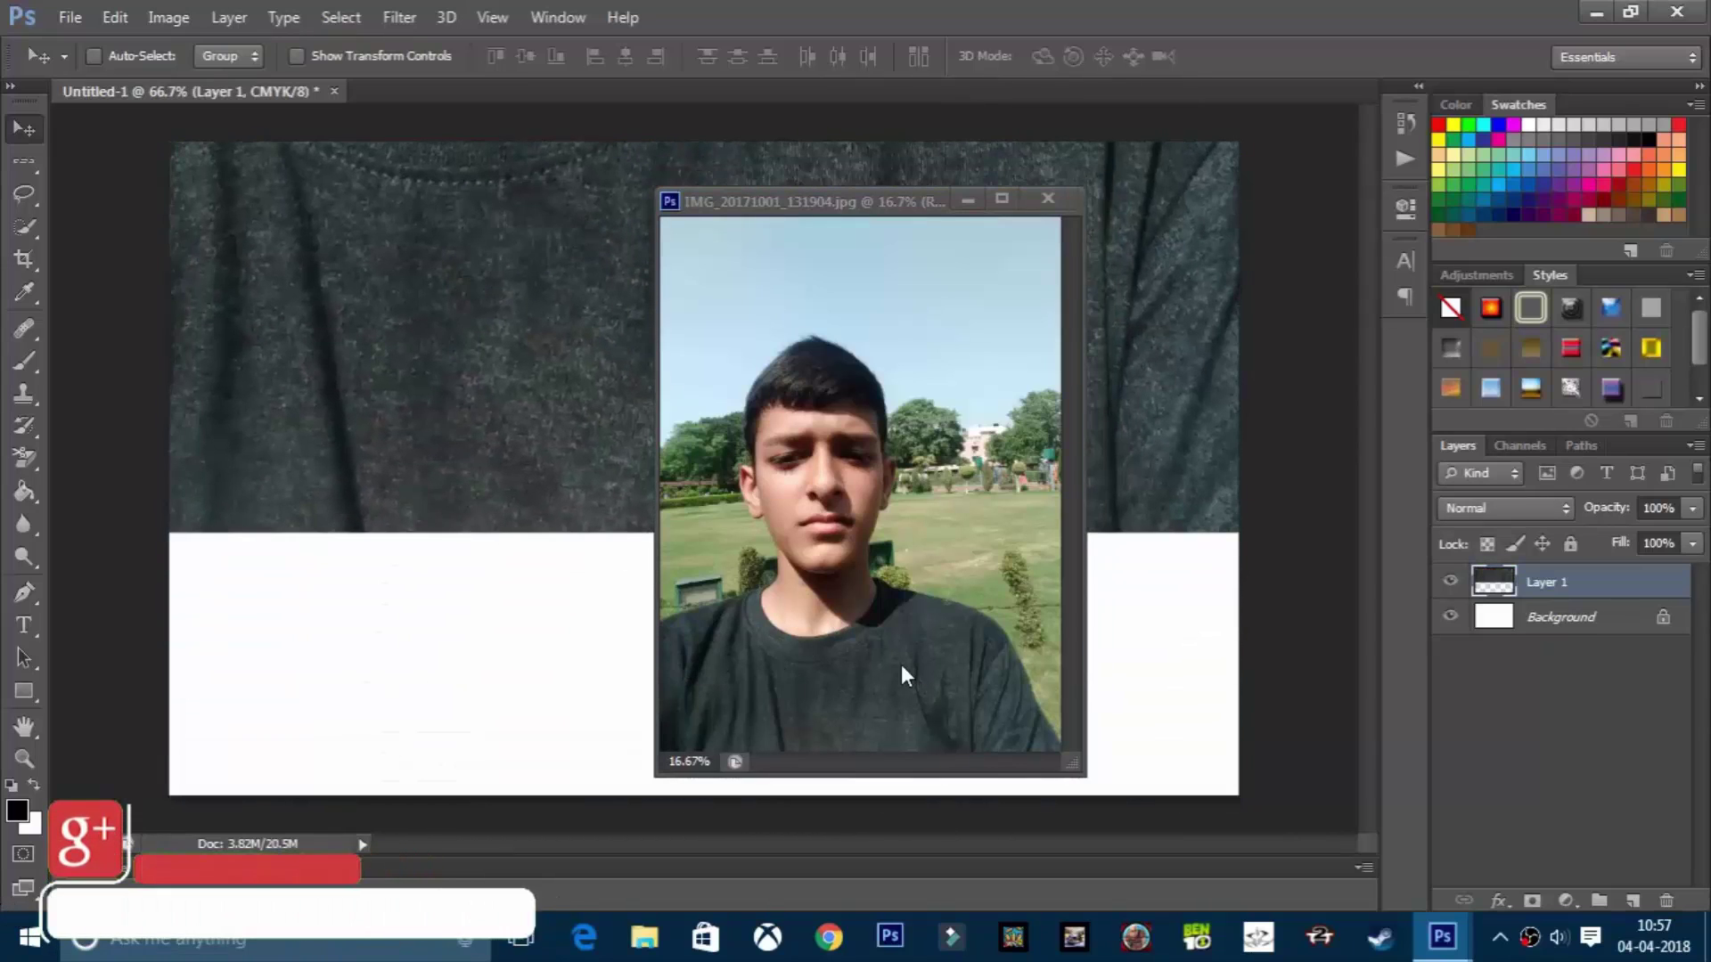
- Minimize the photo's window and move the pasted photo layer in Untitled-1 until the face fills the canvas
left_click(965, 211)
left_click_drag(699, 356, 1112, 289)
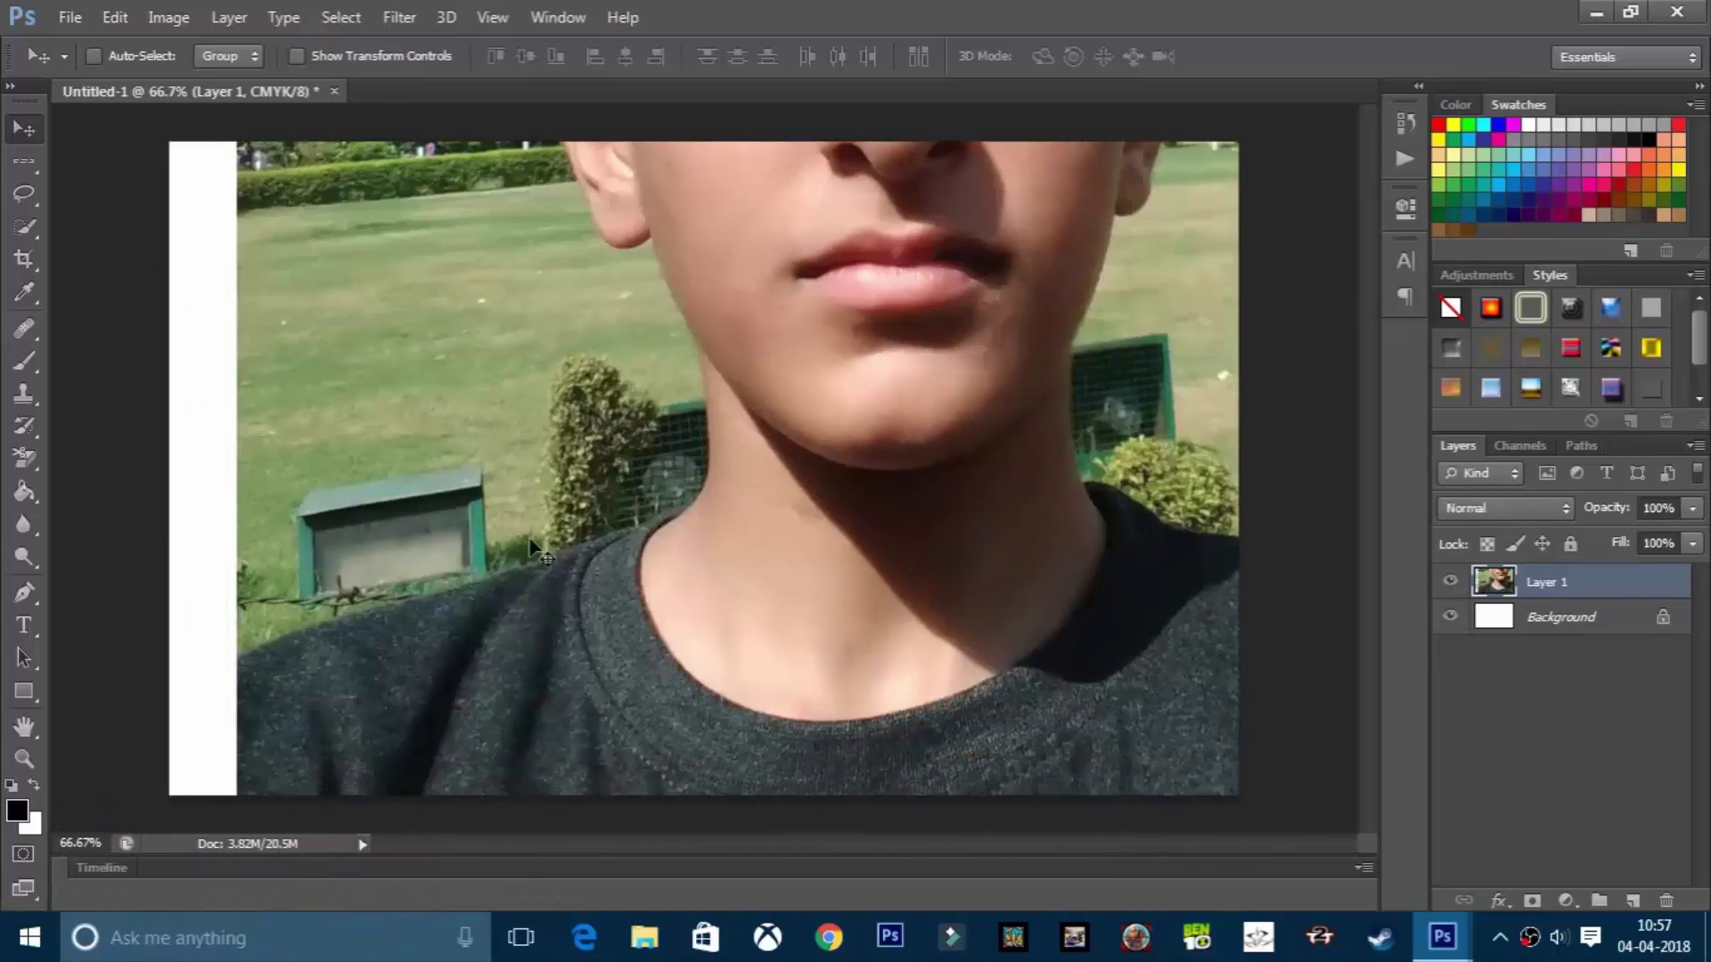
left_click_drag(804, 392, 648, 709)
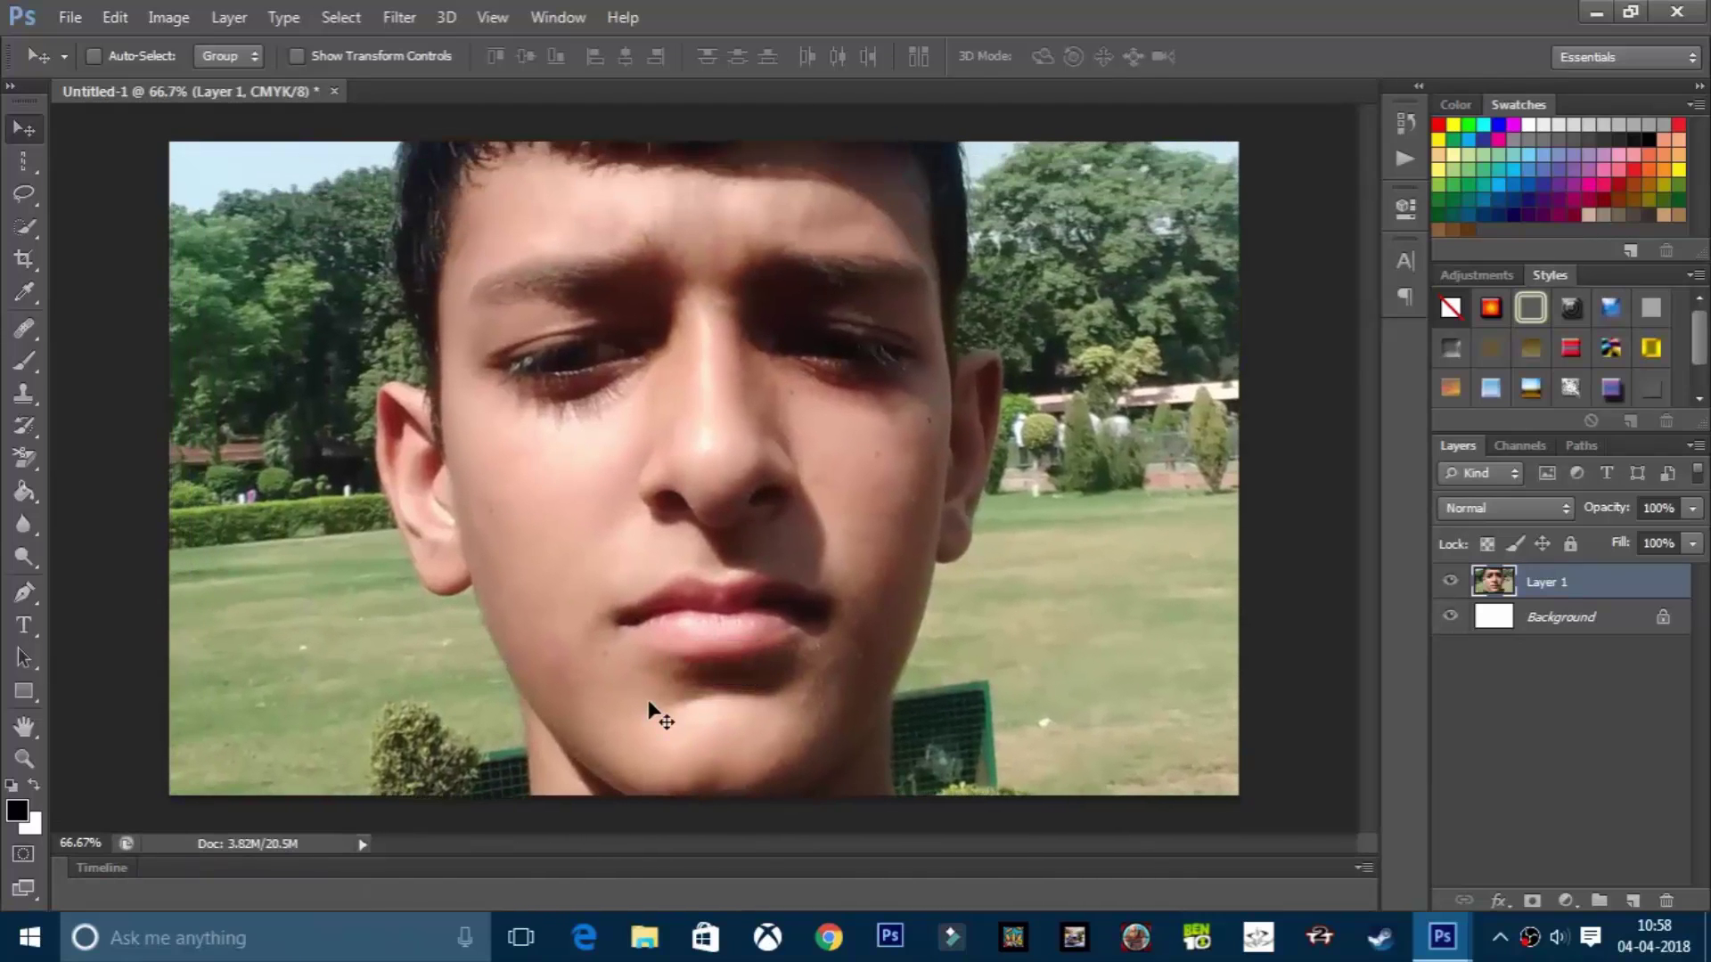